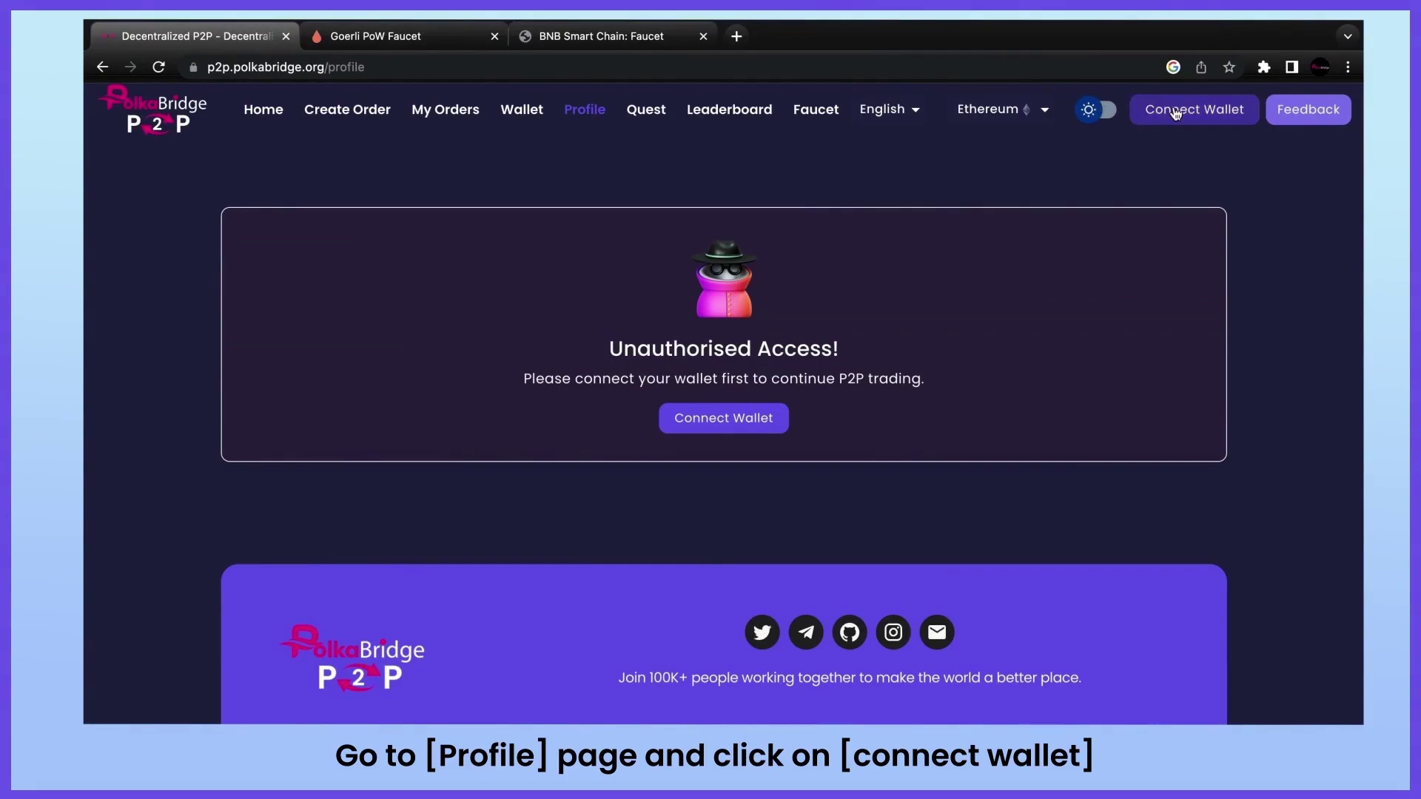
- Connect the MetaMask wallet and sign the login message
left_click(1170, 111)
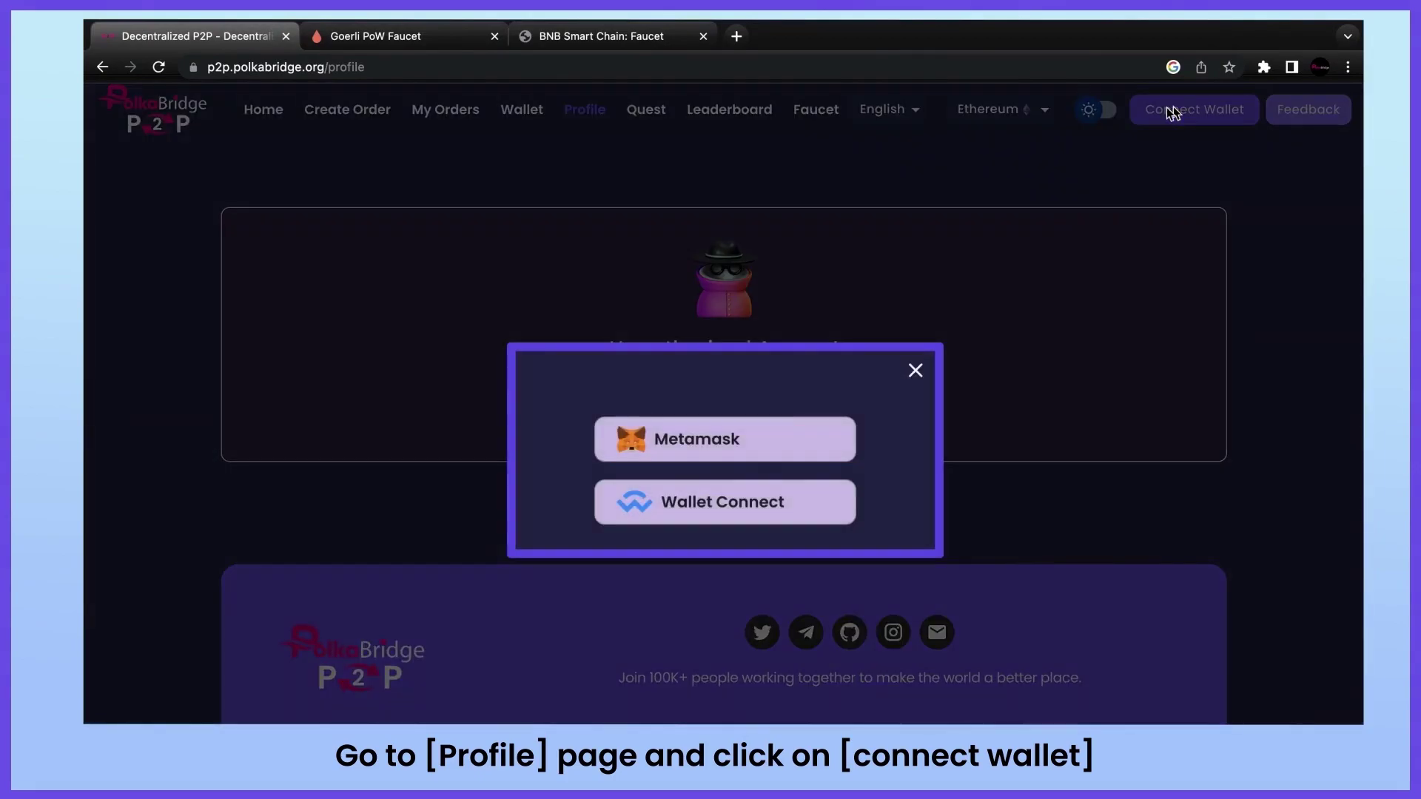
left_click(722, 438)
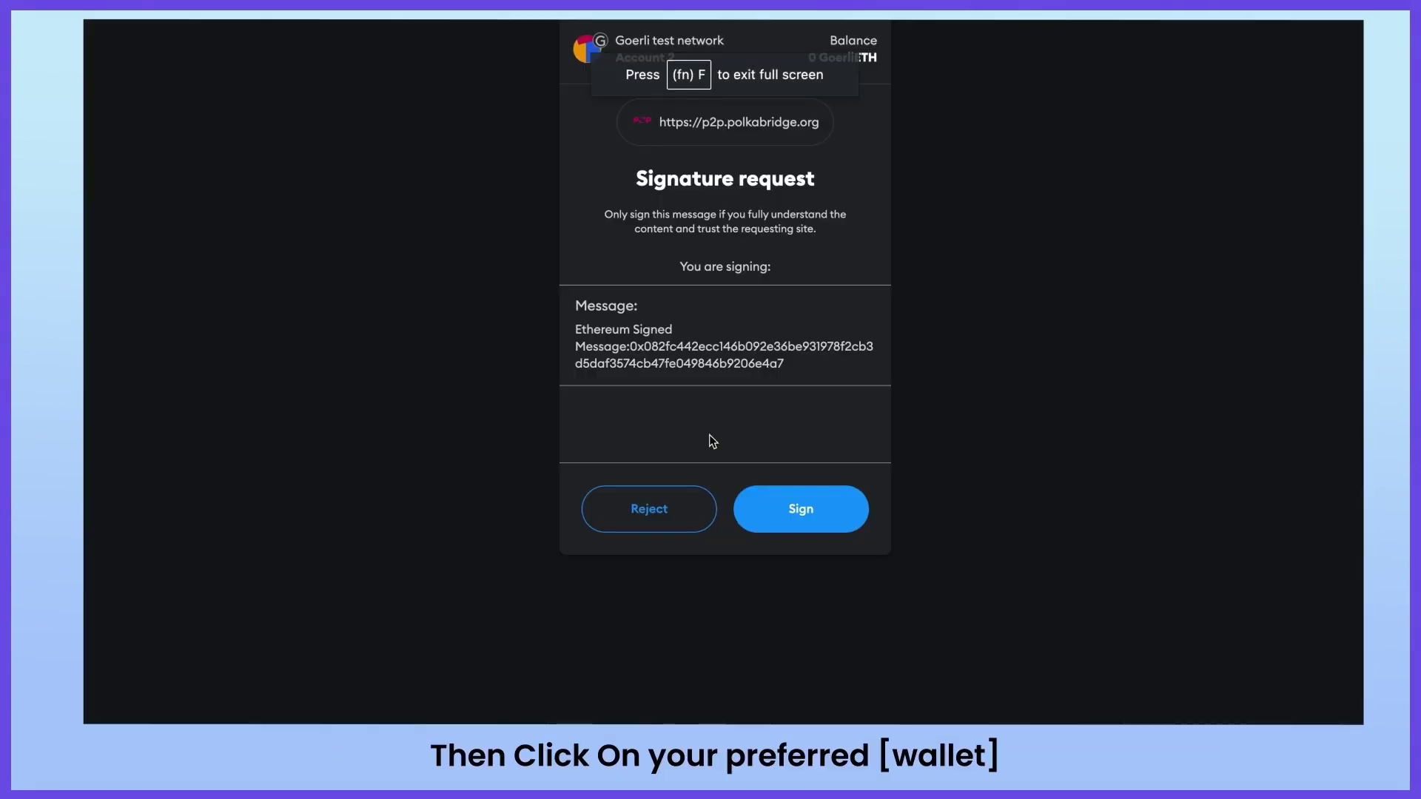
left_click(799, 509)
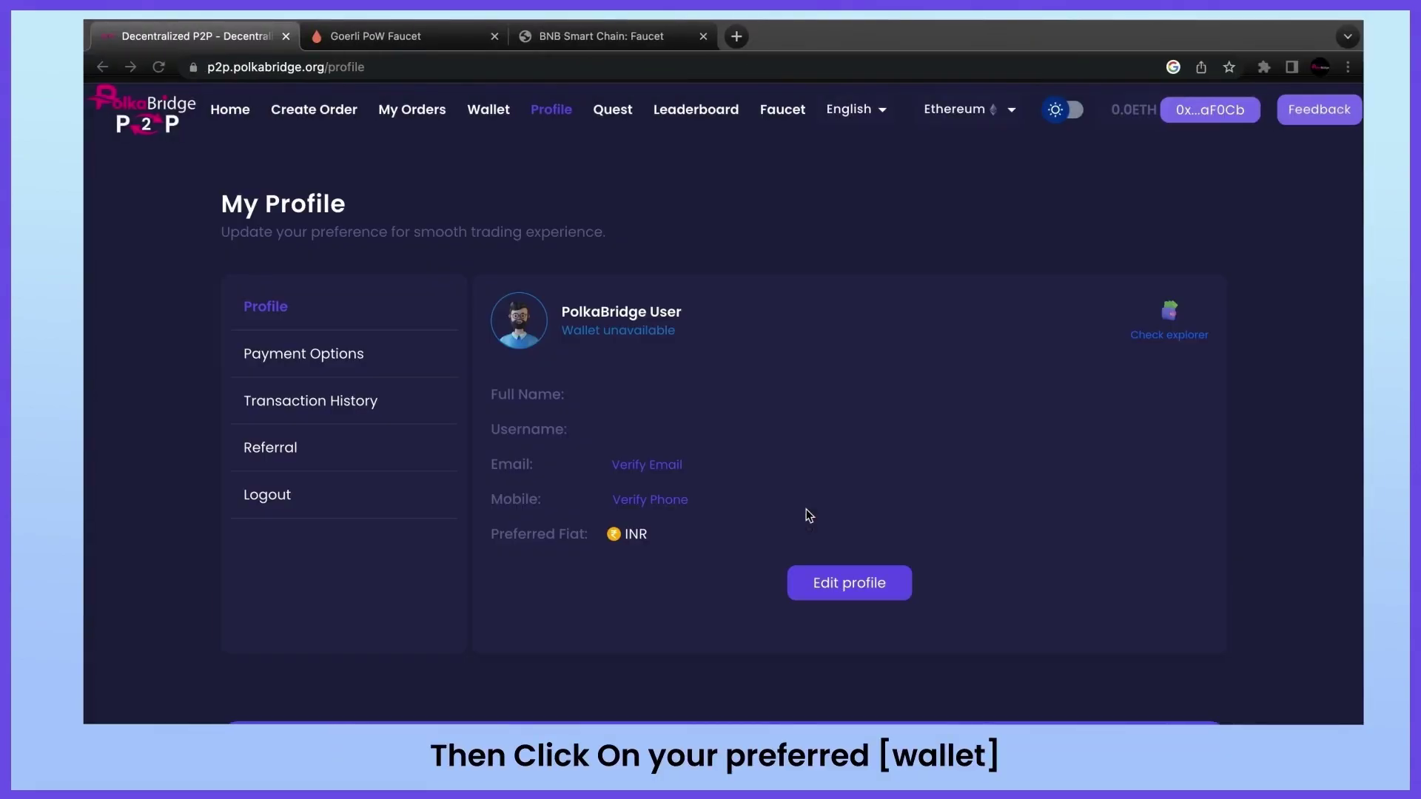
left_click(821, 586)
left_click(789, 399)
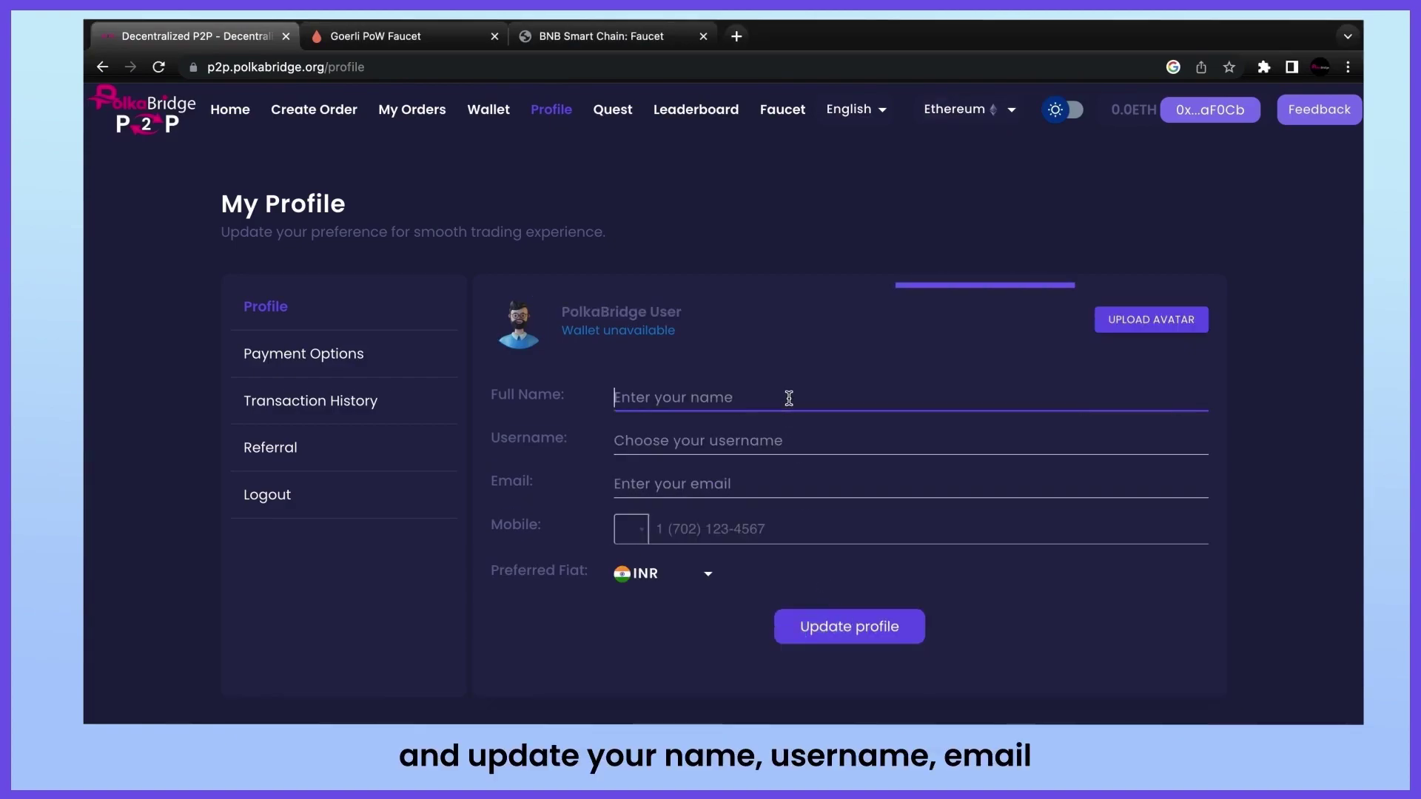
type("PolkaBridge")
key("Tab")
type("P")
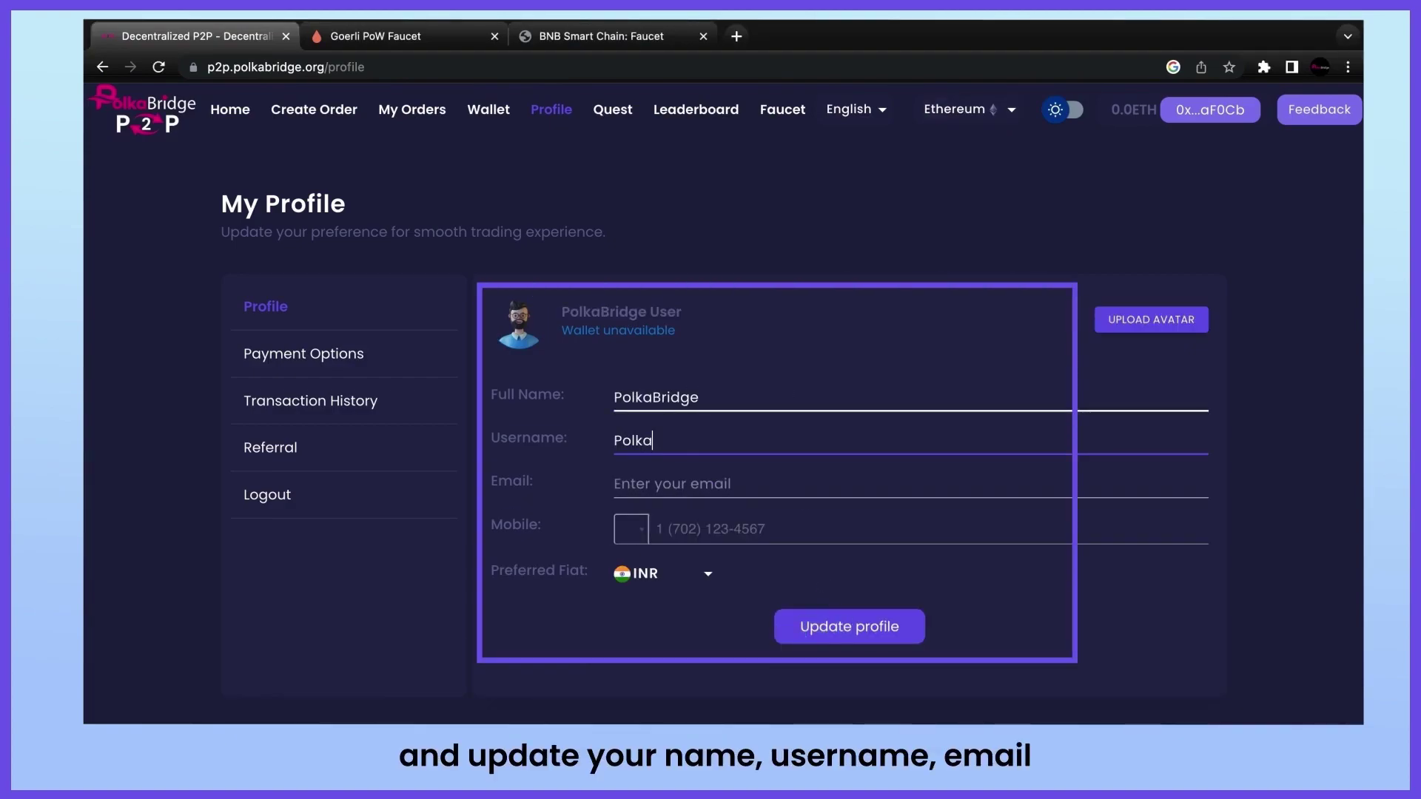
key("Tab")
type("xxx@gmail.com")
- Choose India's +91 mobile code and keep INR as the preferred fiat
left_click(632, 528)
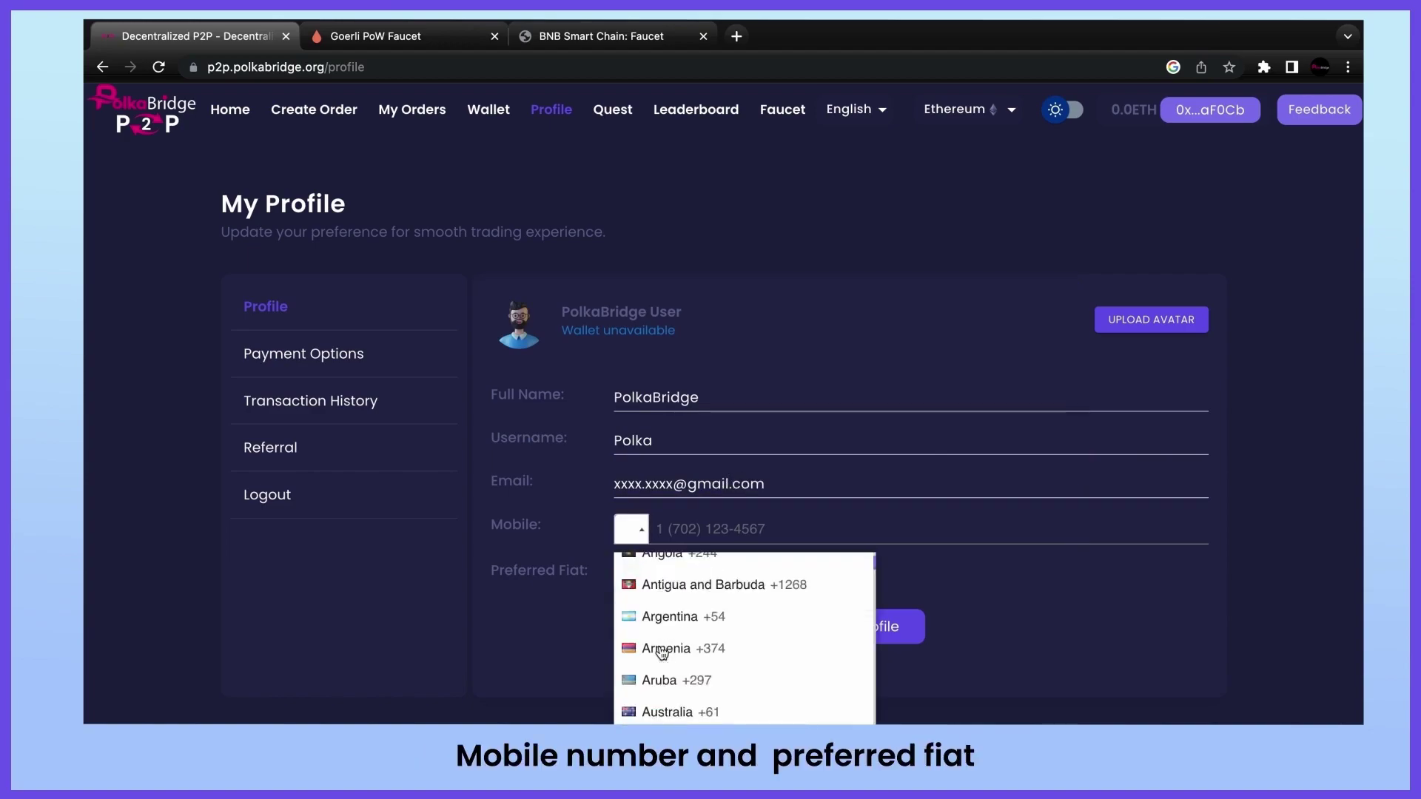
scroll(661, 651, "down", 15)
scroll(661, 651, "up", 2)
left_click(661, 643)
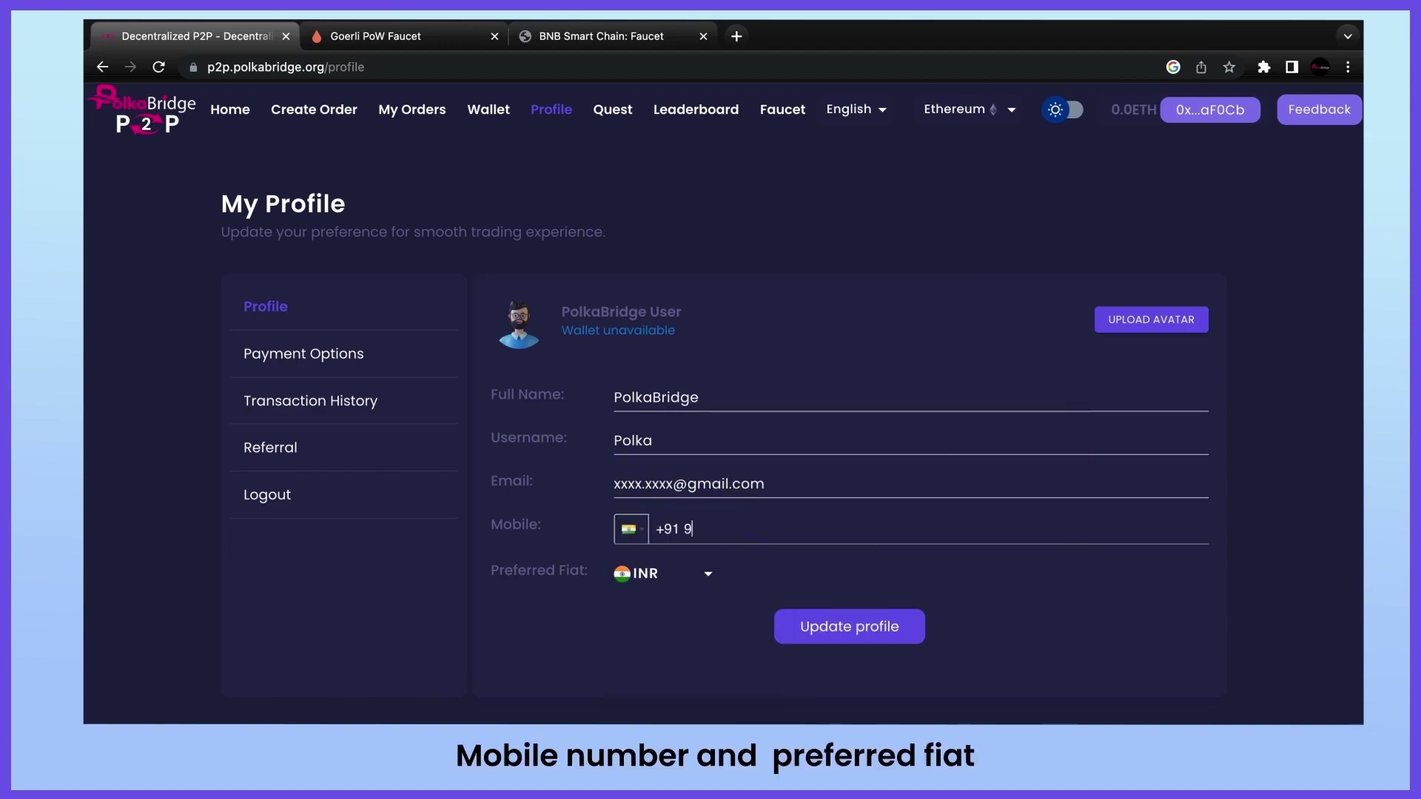
left_click(696, 573)
scroll(649, 676, "down", 5)
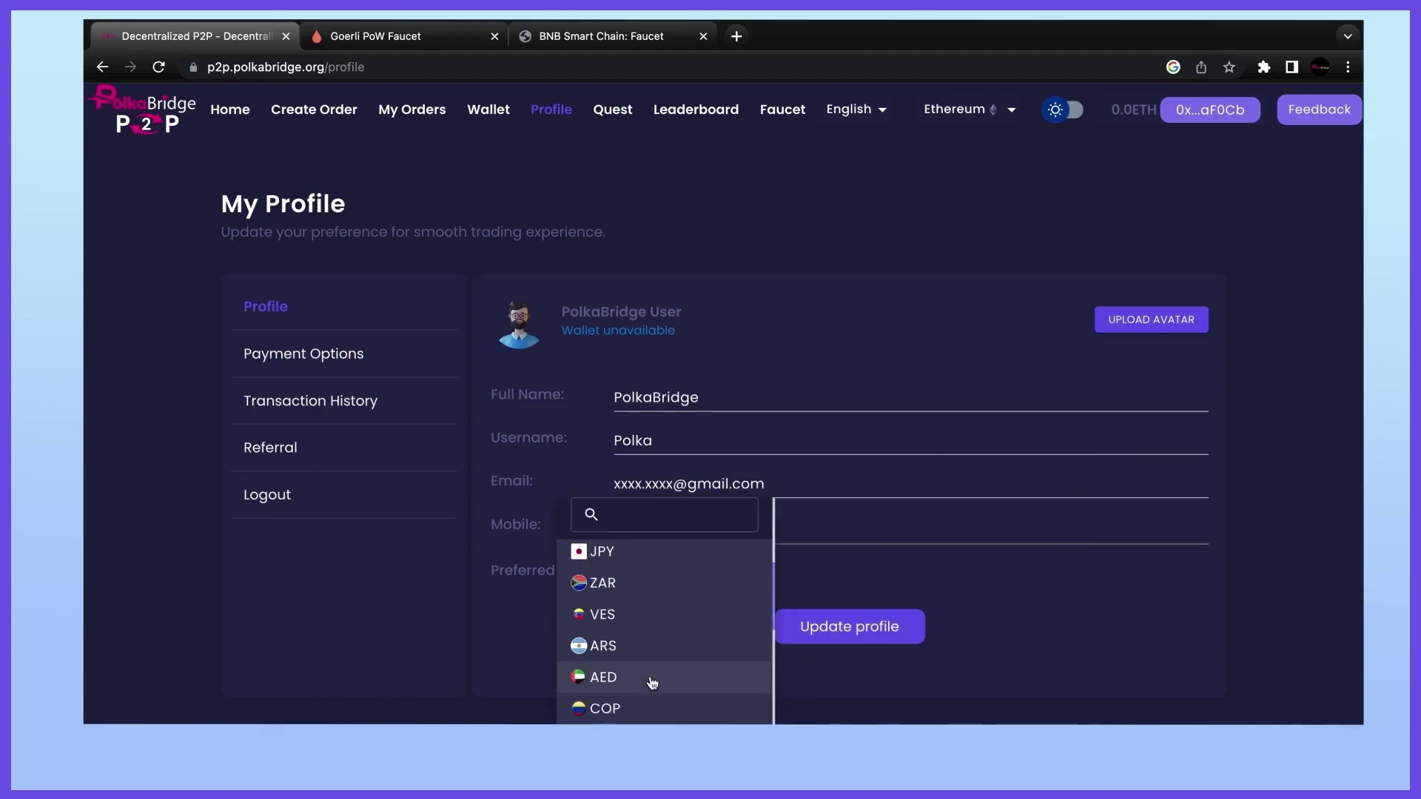
scroll(650, 676, "up", 5)
left_click(709, 594)
left_click(828, 629)
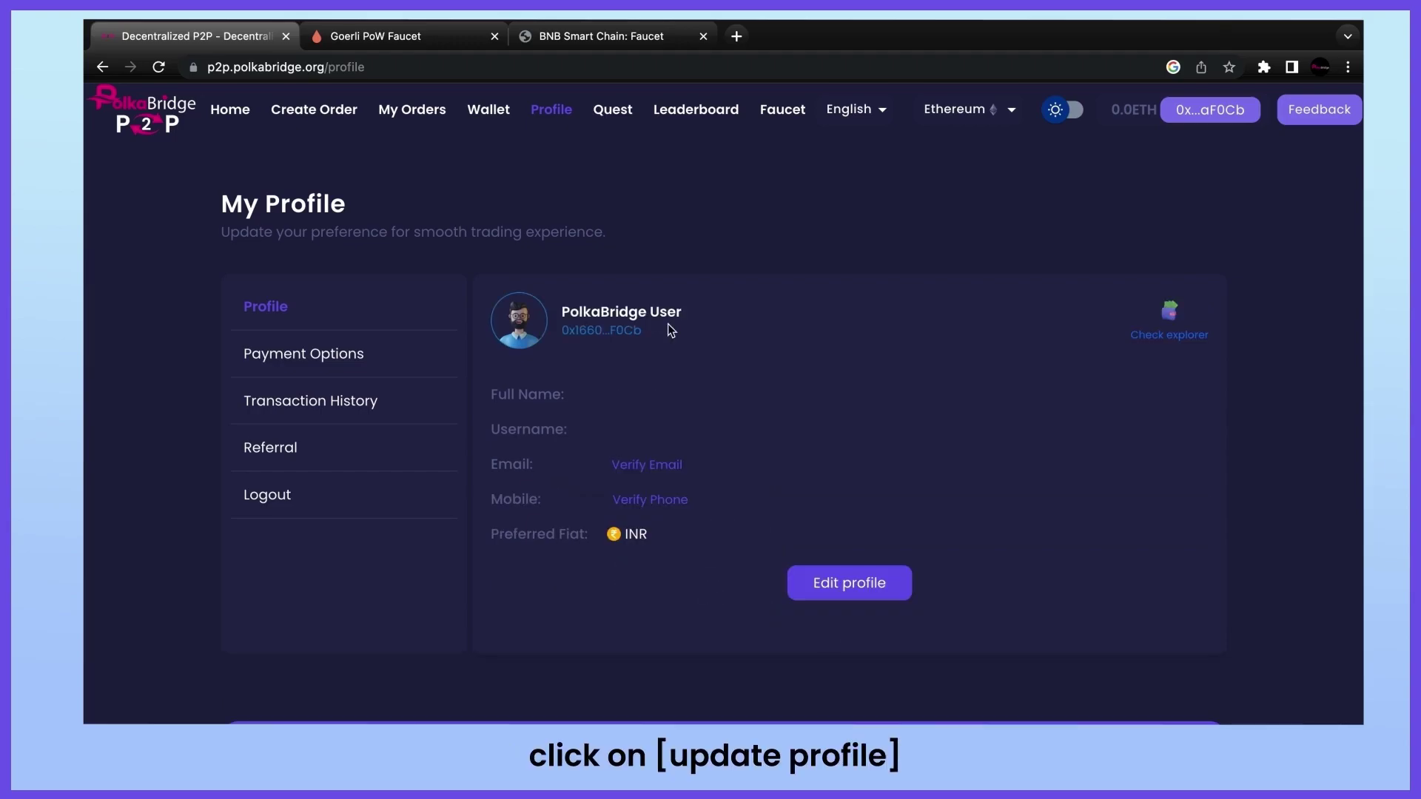
left_click(828, 466)
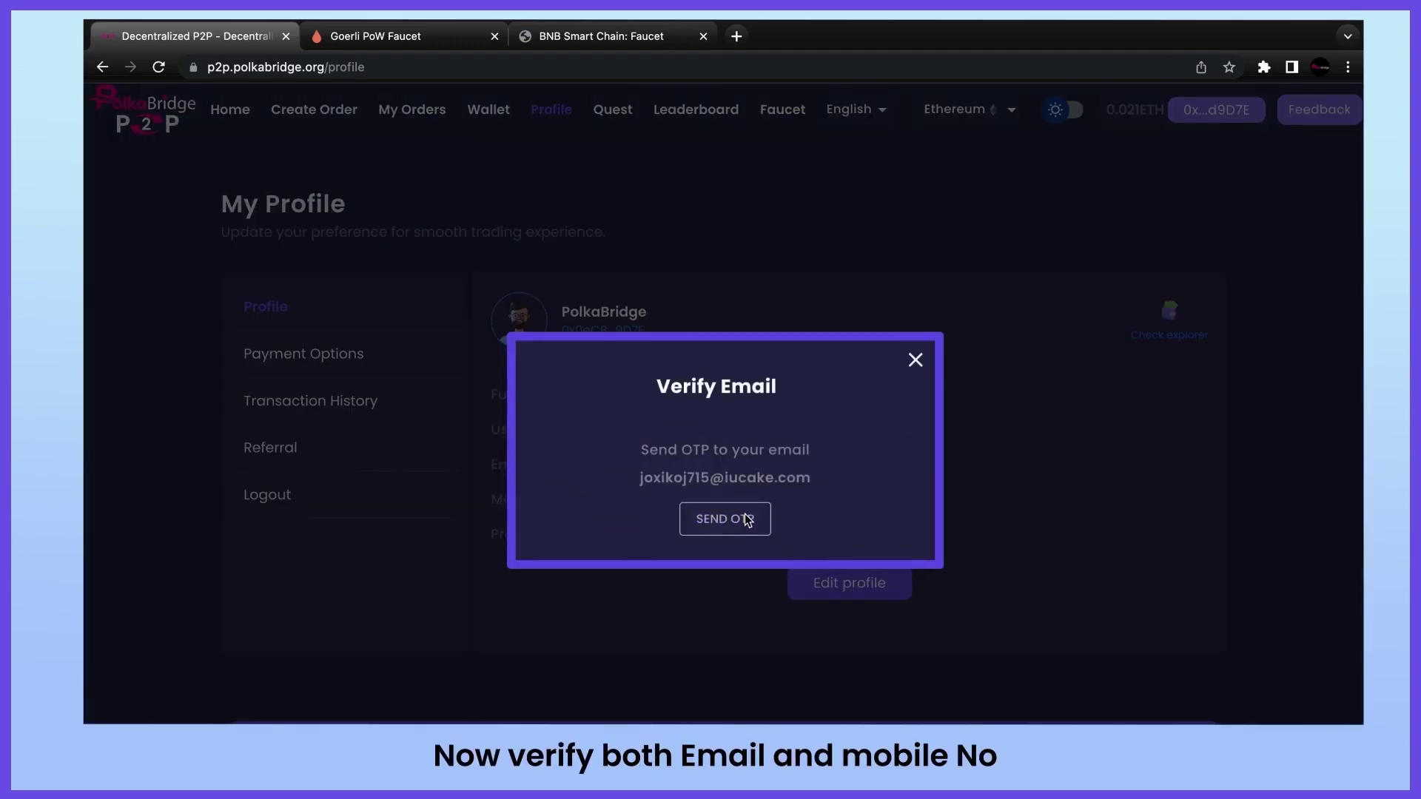
left_click(747, 520)
left_click(810, 527)
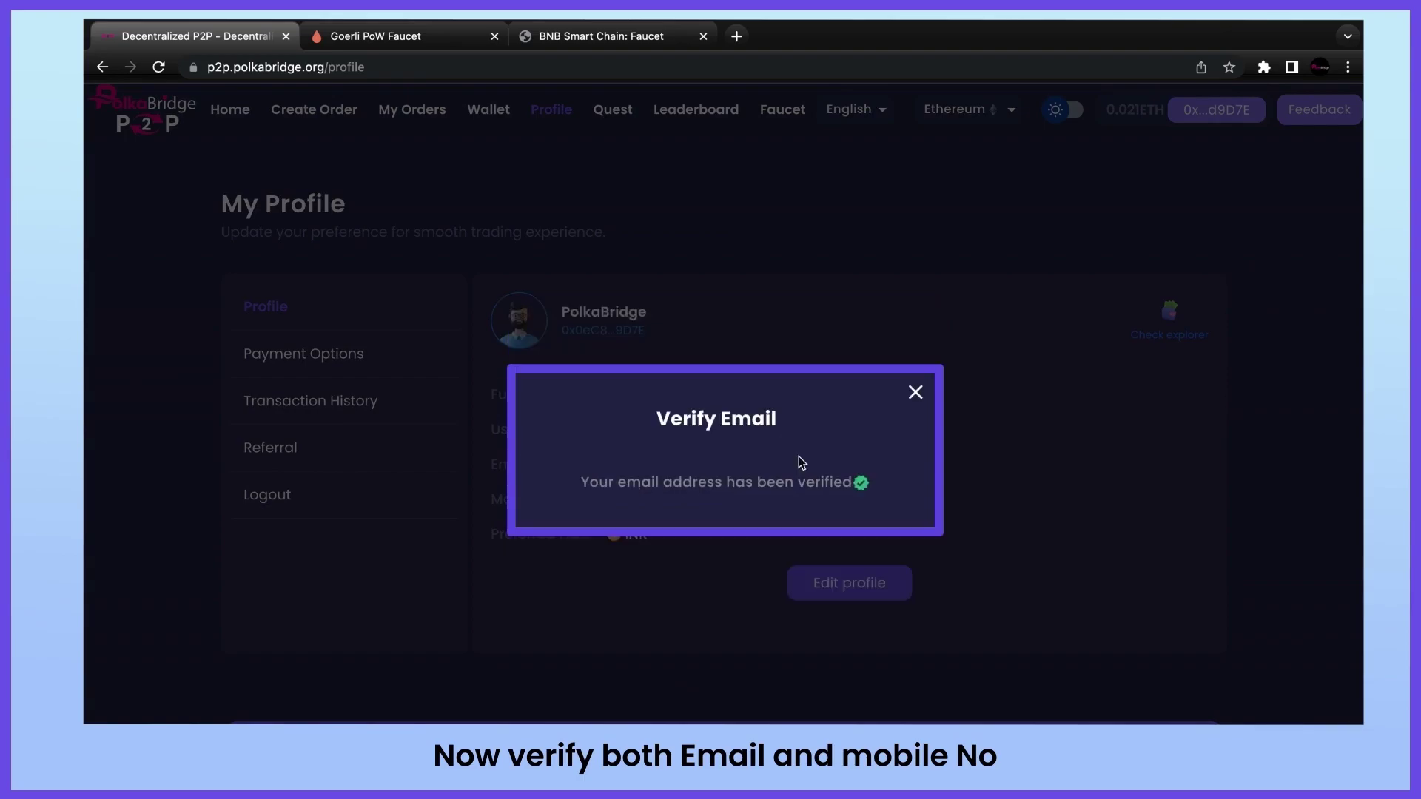
left_click(915, 393)
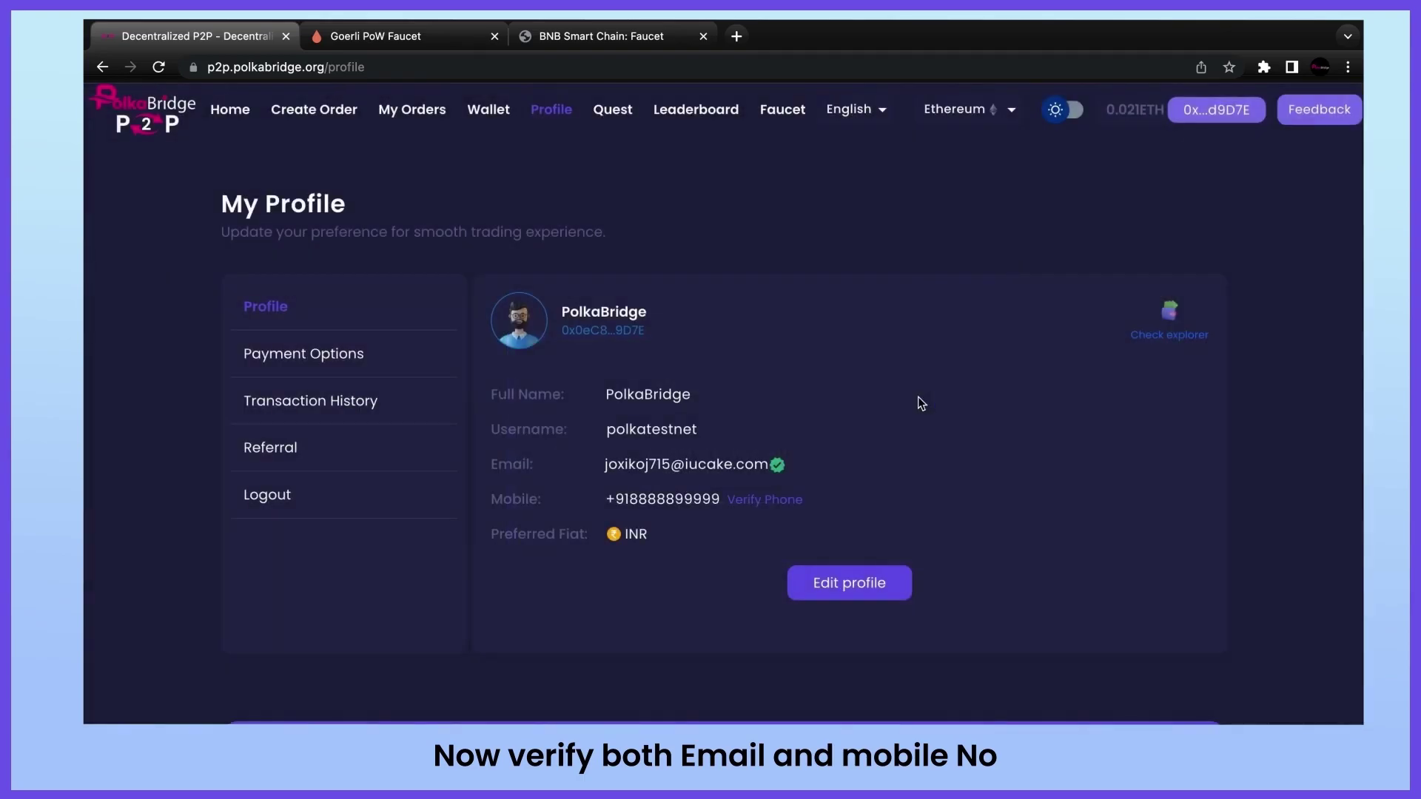
left_click(773, 500)
left_click(733, 521)
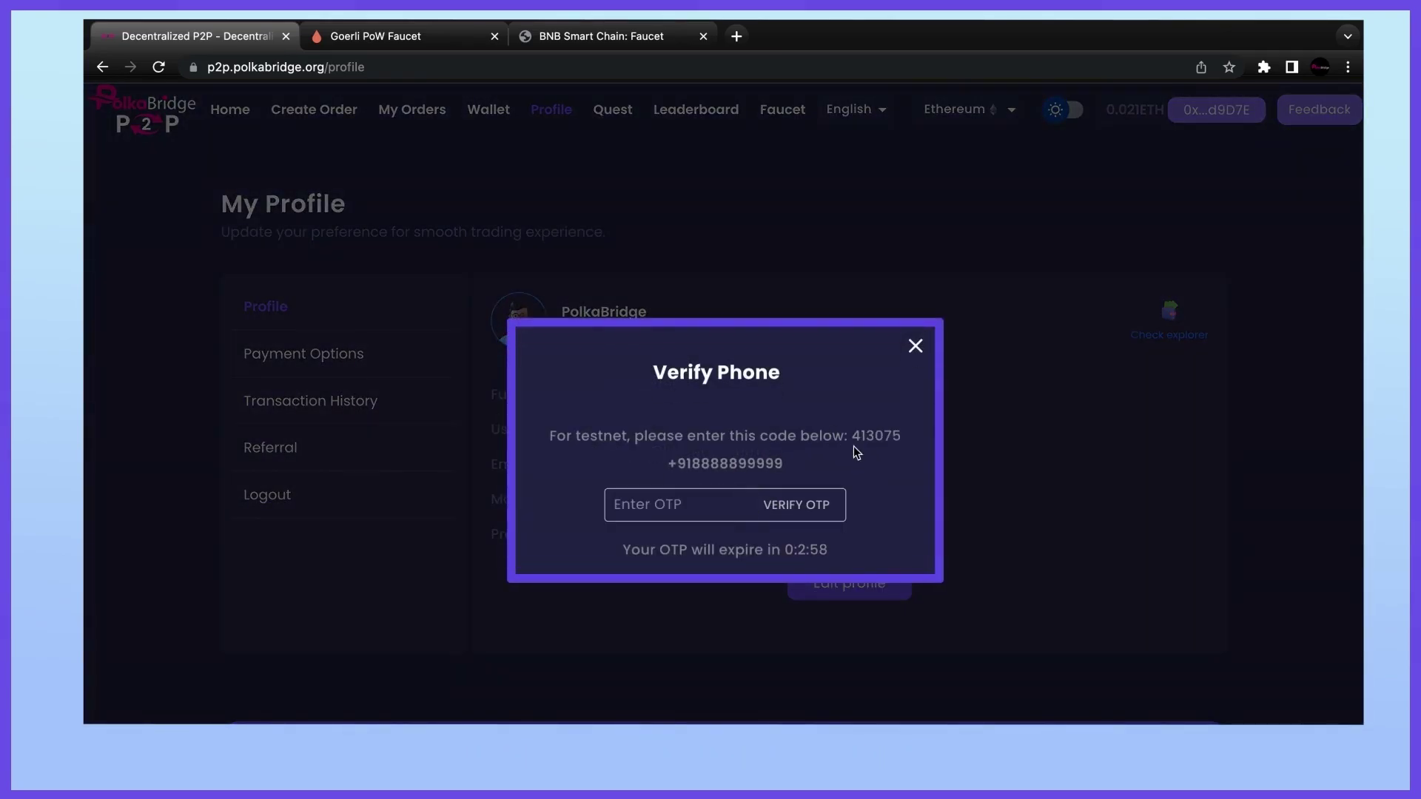
type("13075")
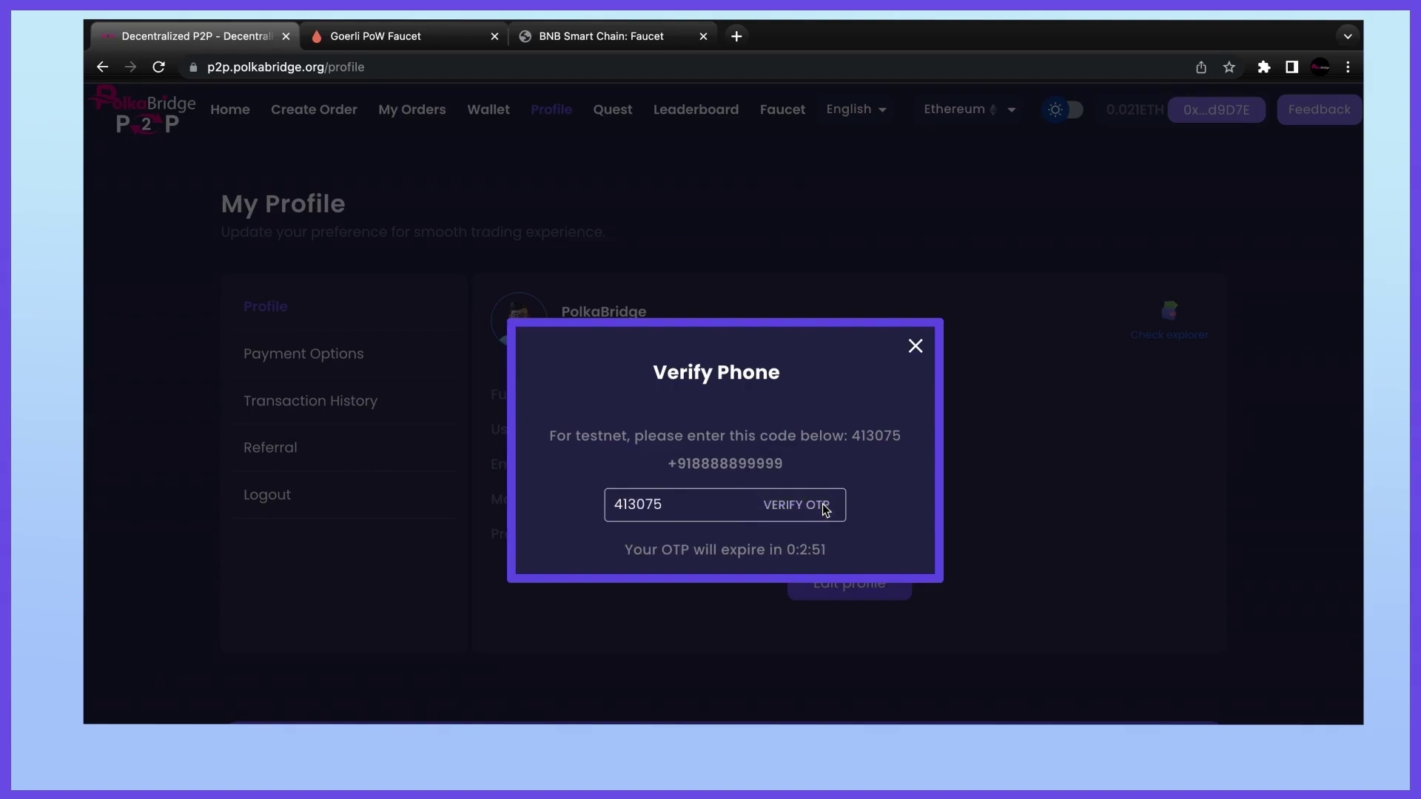
left_click(825, 509)
left_click(915, 393)
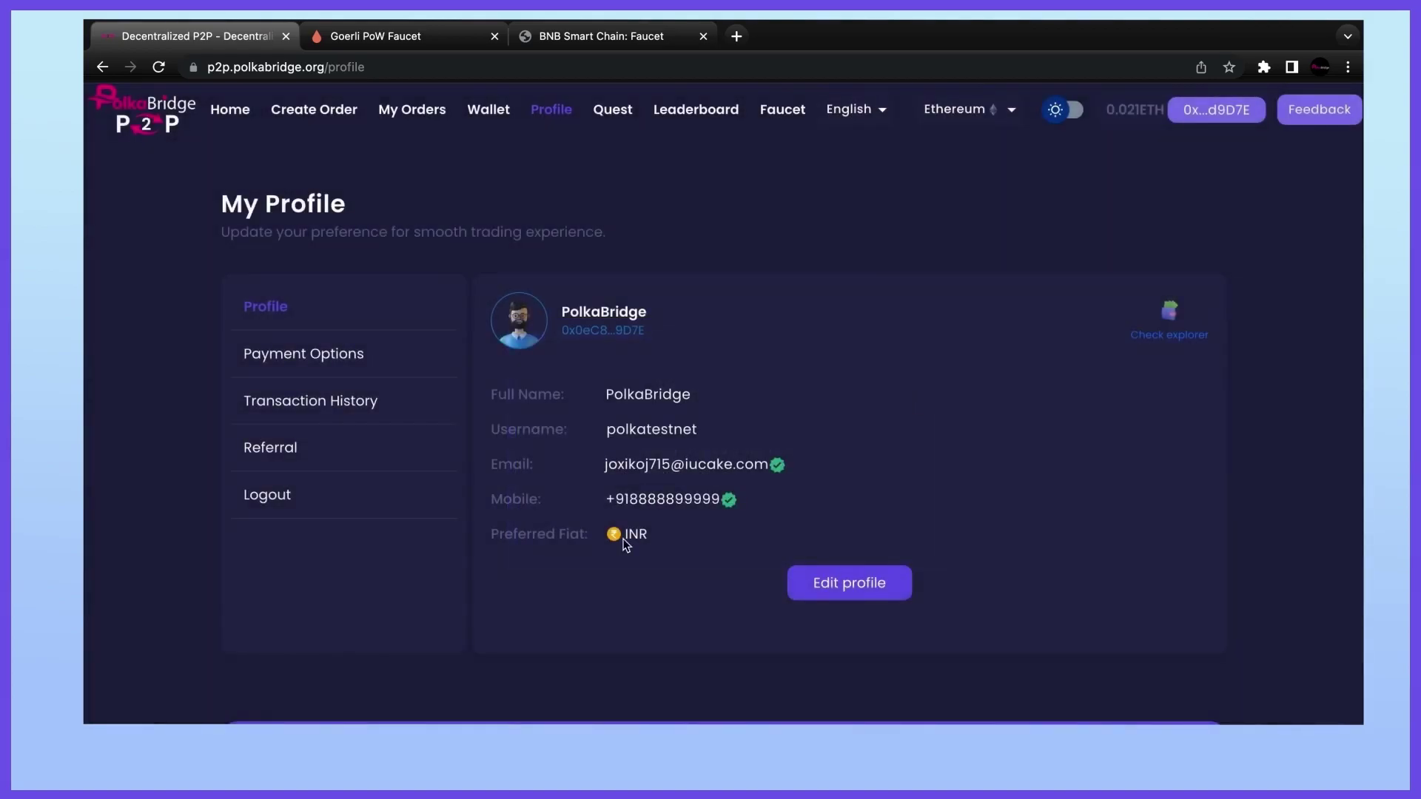
- Choose Paytm Wallet as the payment method with account holder Pol12345
left_click(592, 329)
left_click(548, 437)
left_click(878, 436)
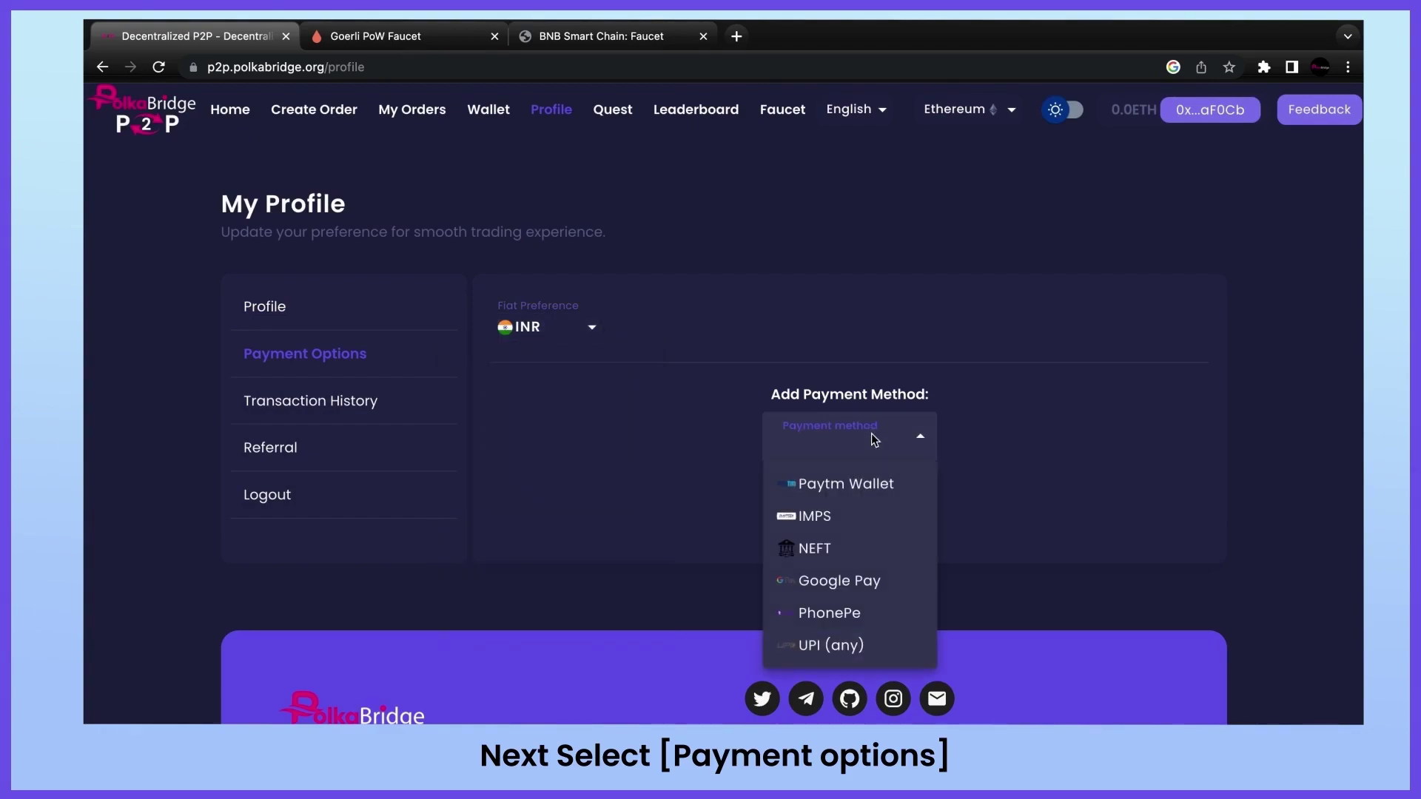
left_click(836, 481)
type("Pol")
type("12")
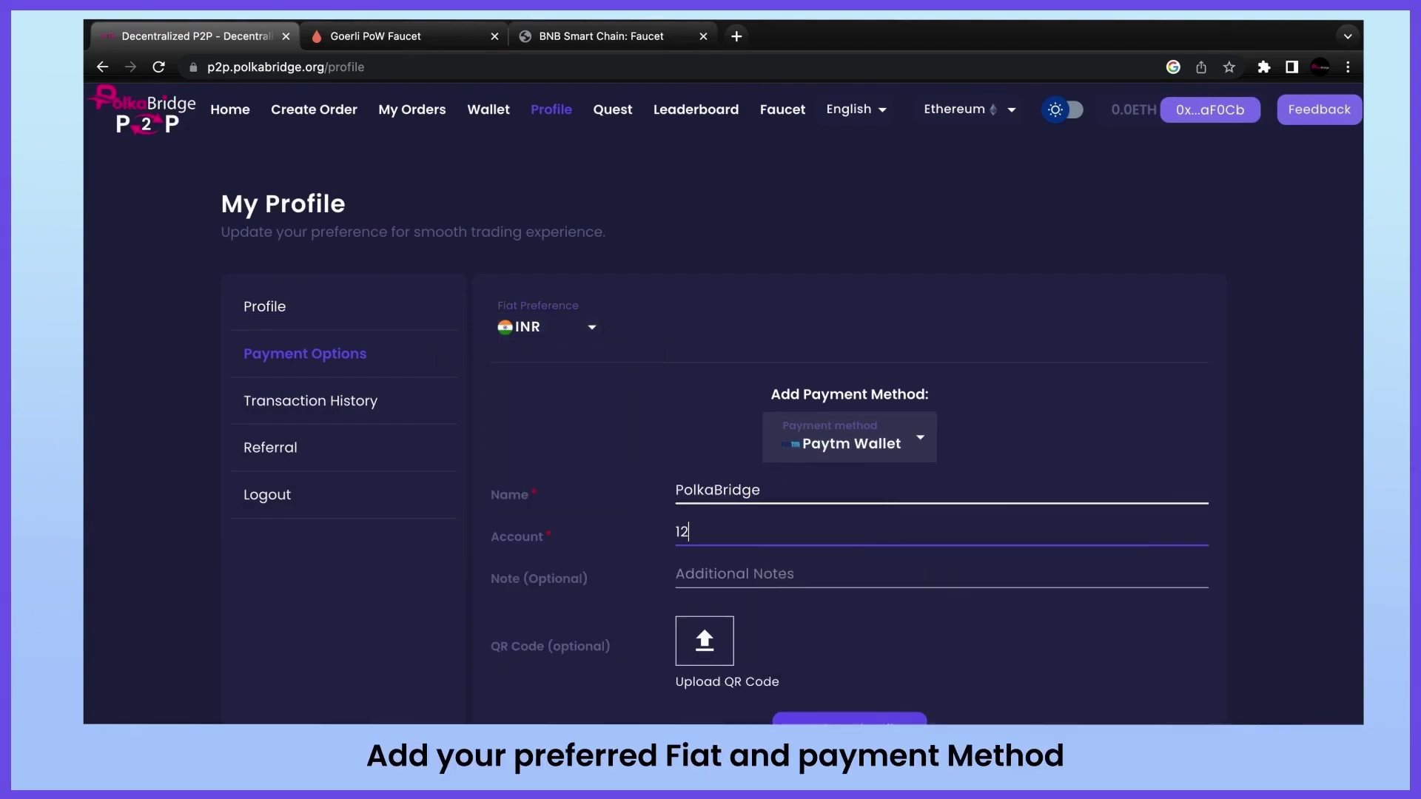
type("345")
- Switch to IMPS with bank name Polka Bank and IFSC POLK, then save the details
left_click(912, 445)
left_click(844, 570)
left_click(818, 575)
type("Polka Bank")
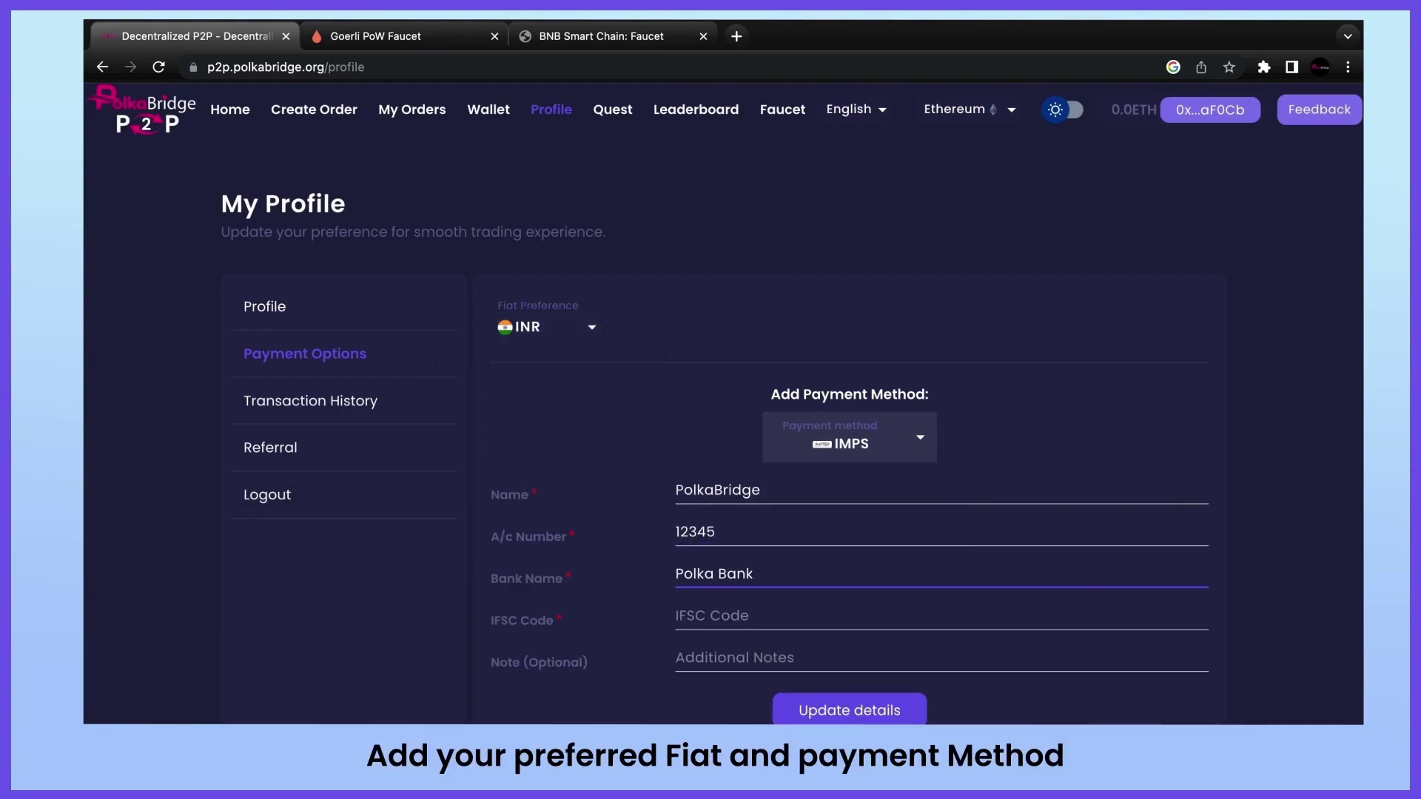
left_click(797, 623)
type("POLK")
left_click(920, 437)
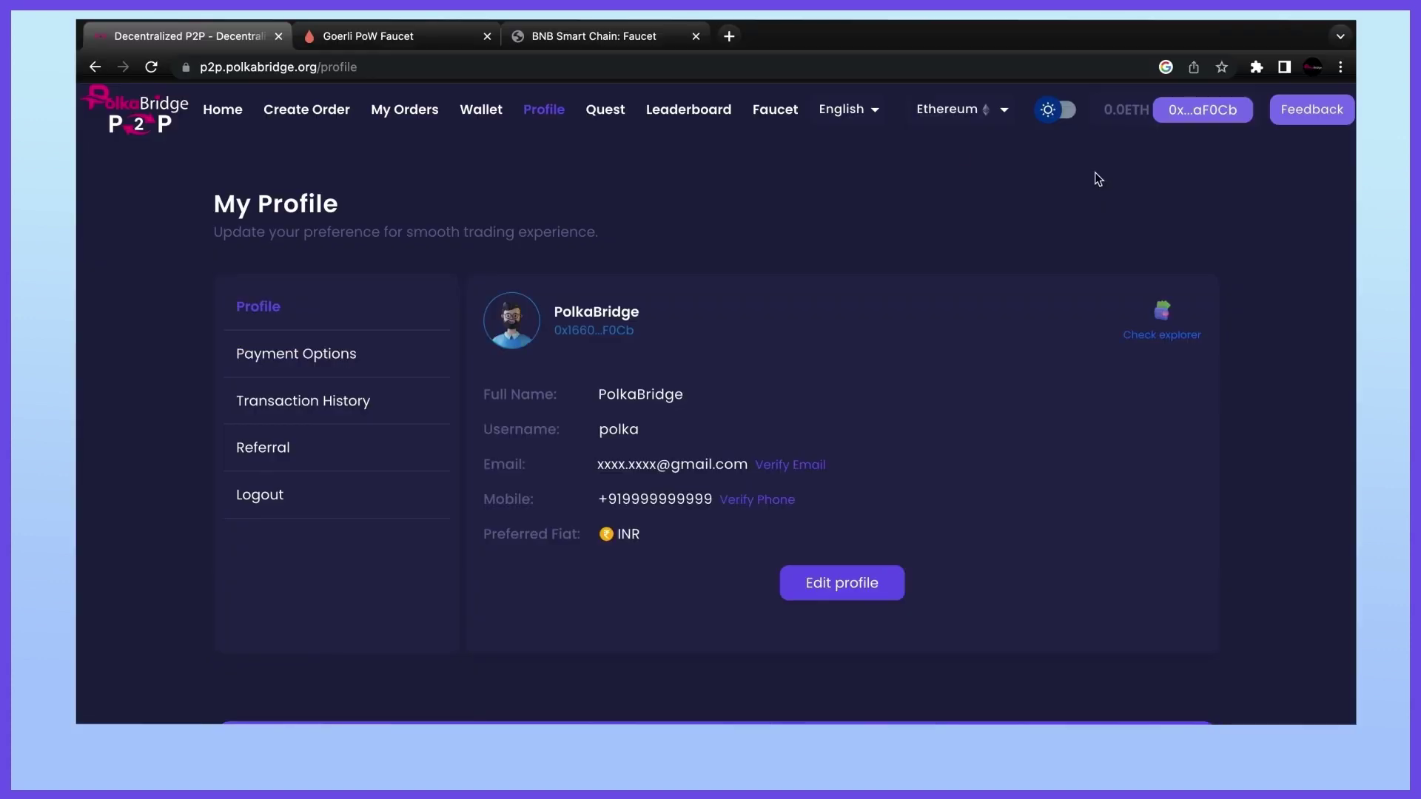
- Copy the MetaMask address and paste it into the Goerli faucet's ETH address field
left_click(1255, 67)
left_click(1214, 184)
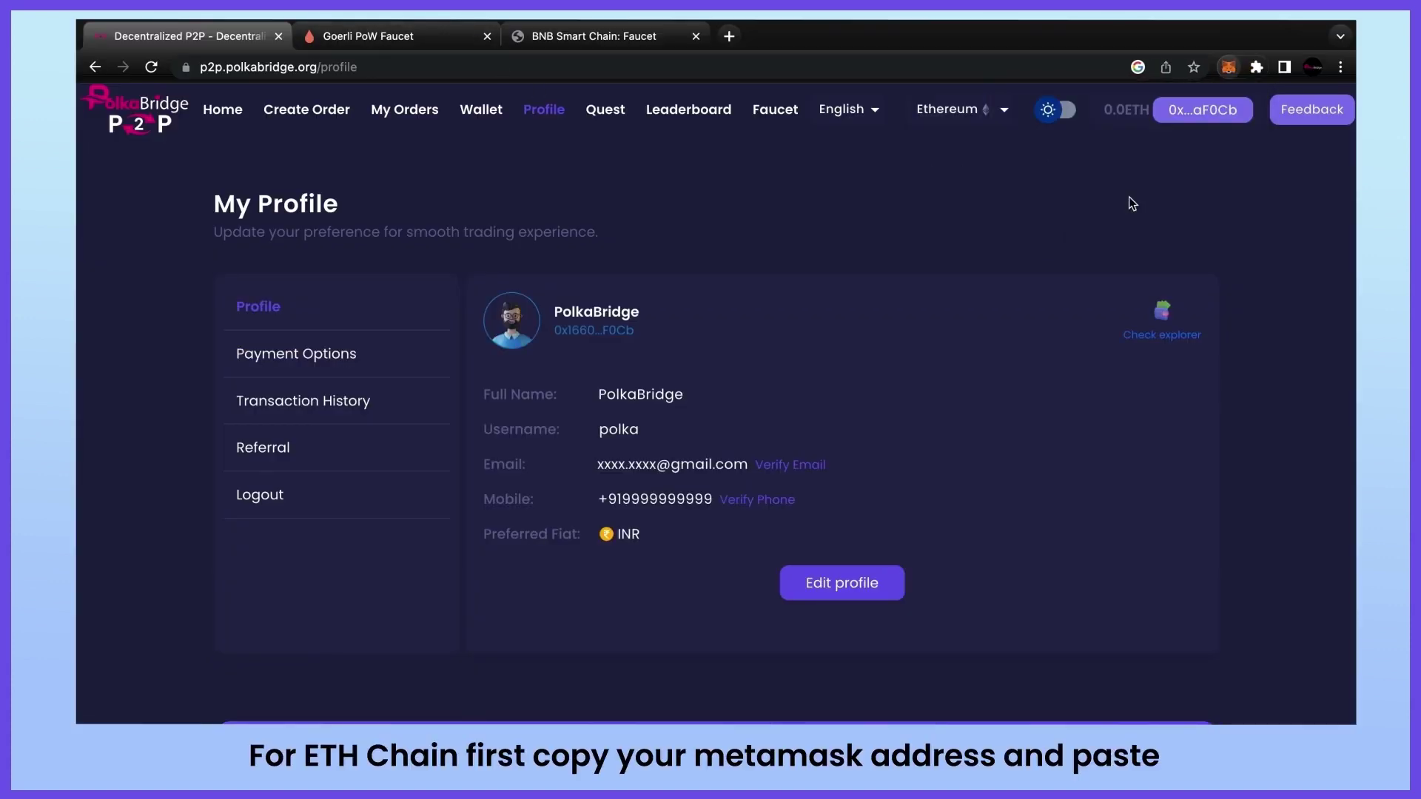
left_click(1228, 66)
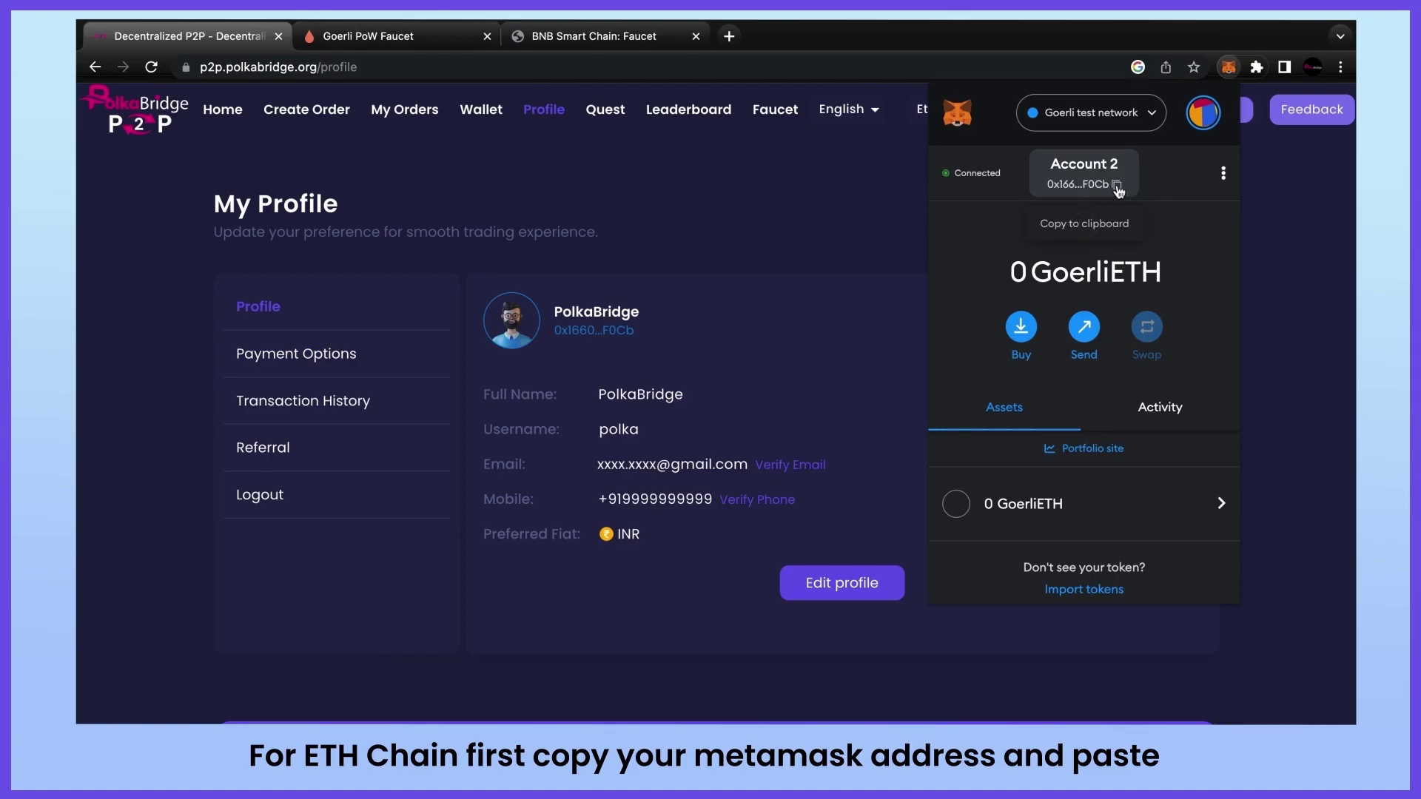
left_click(436, 36)
left_click(423, 66)
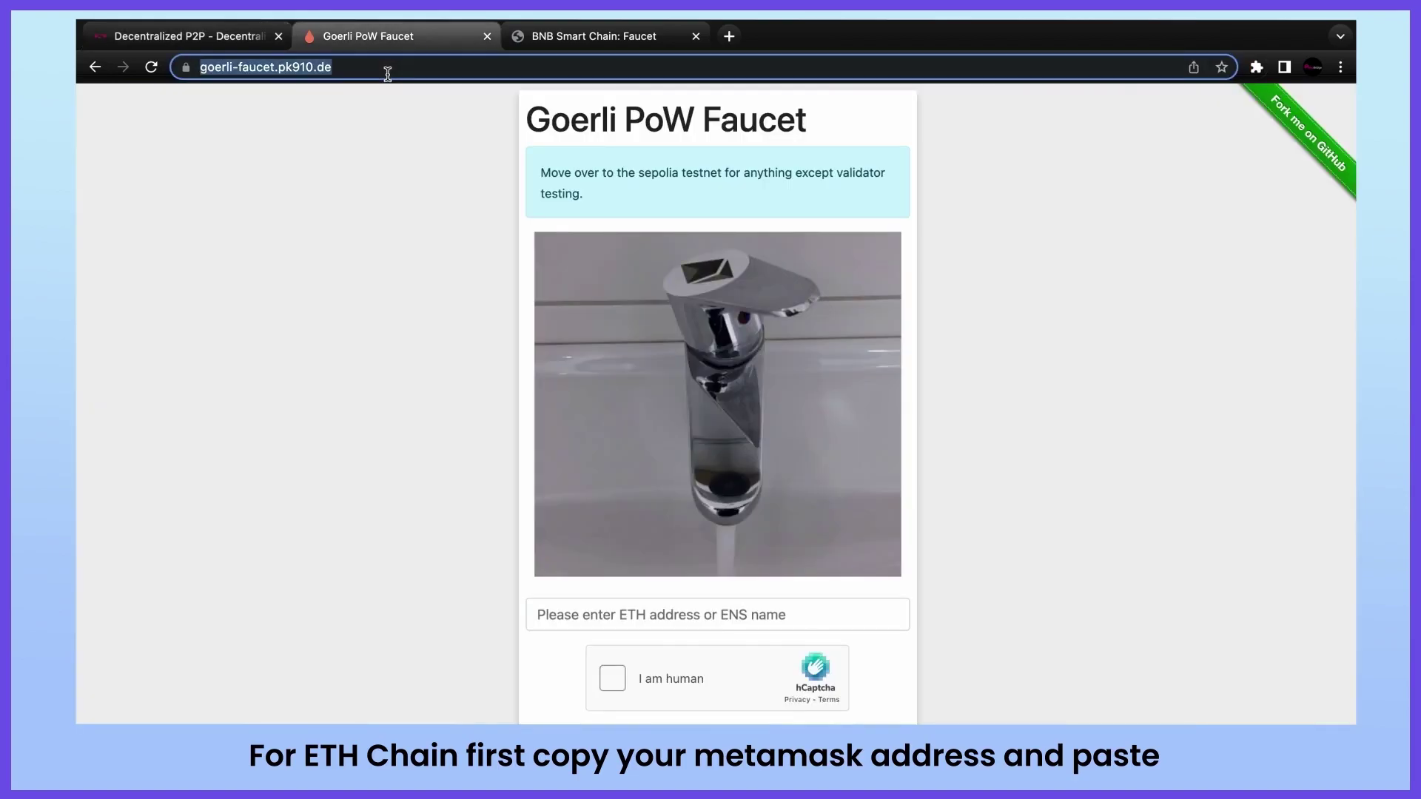
left_click(372, 137)
left_click(630, 611)
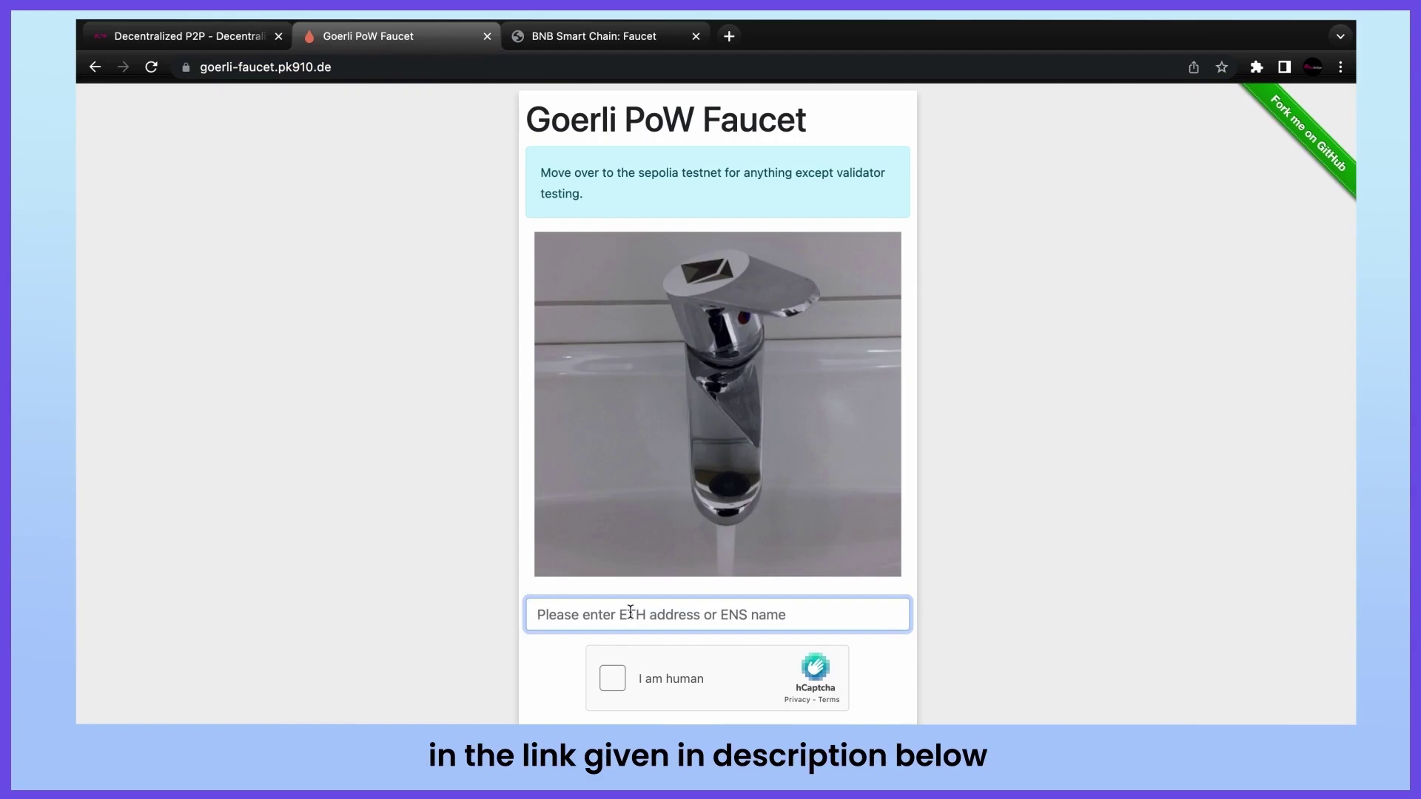
key("ctrl+v")
- Solve the guitar-image hCaptcha and start mining
left_click(611, 679)
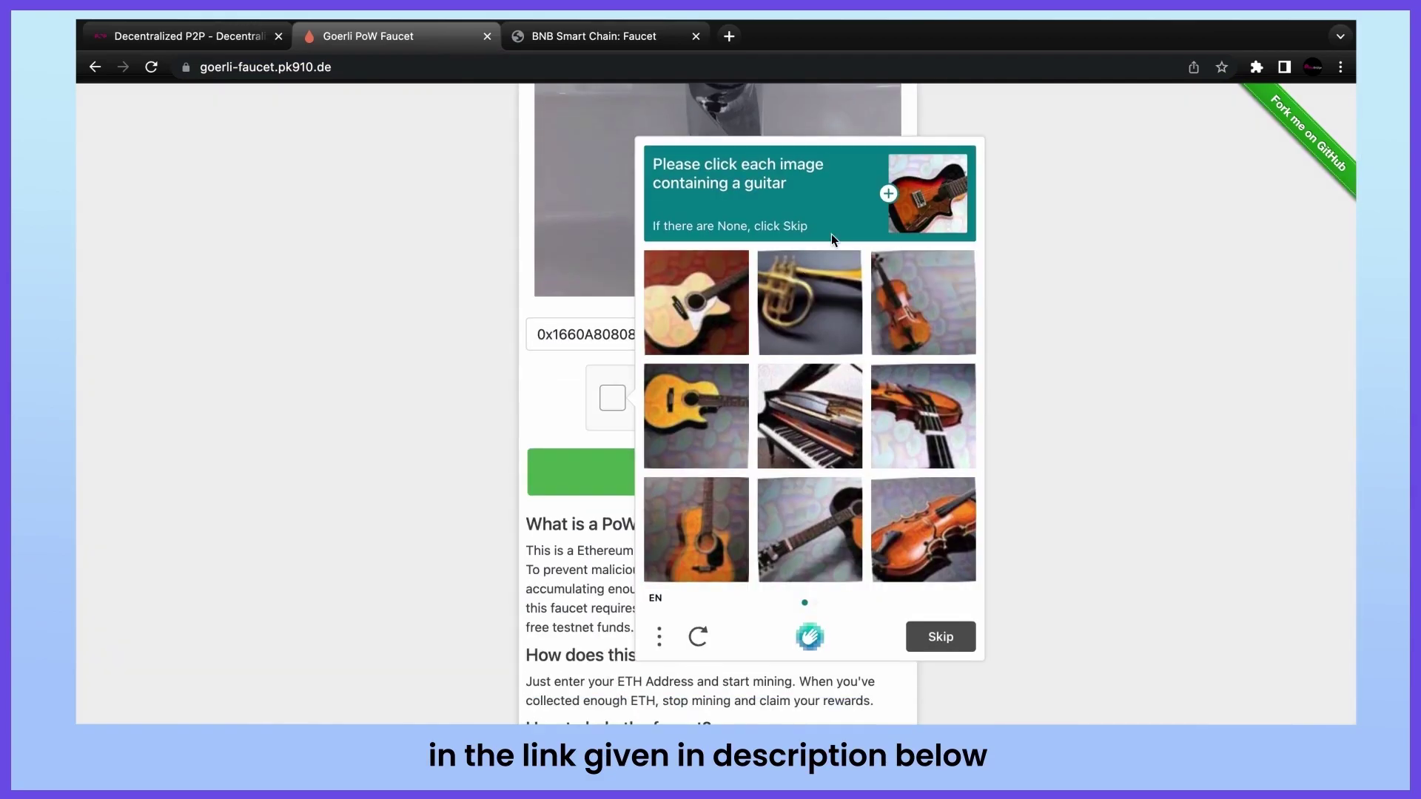
left_click(696, 304)
left_click(696, 416)
left_click(695, 529)
left_click(814, 538)
left_click(940, 636)
left_click(695, 416)
left_click(923, 529)
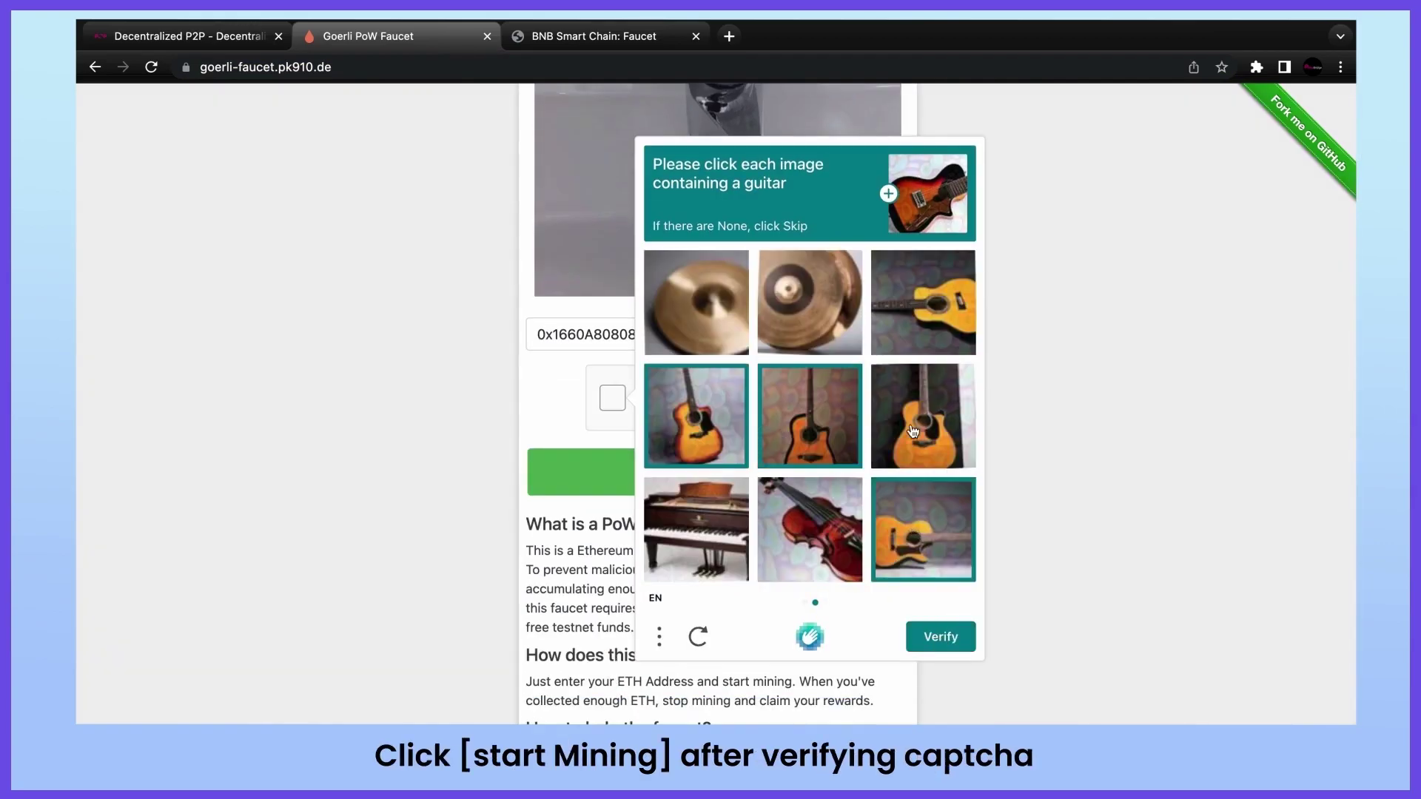
left_click(940, 636)
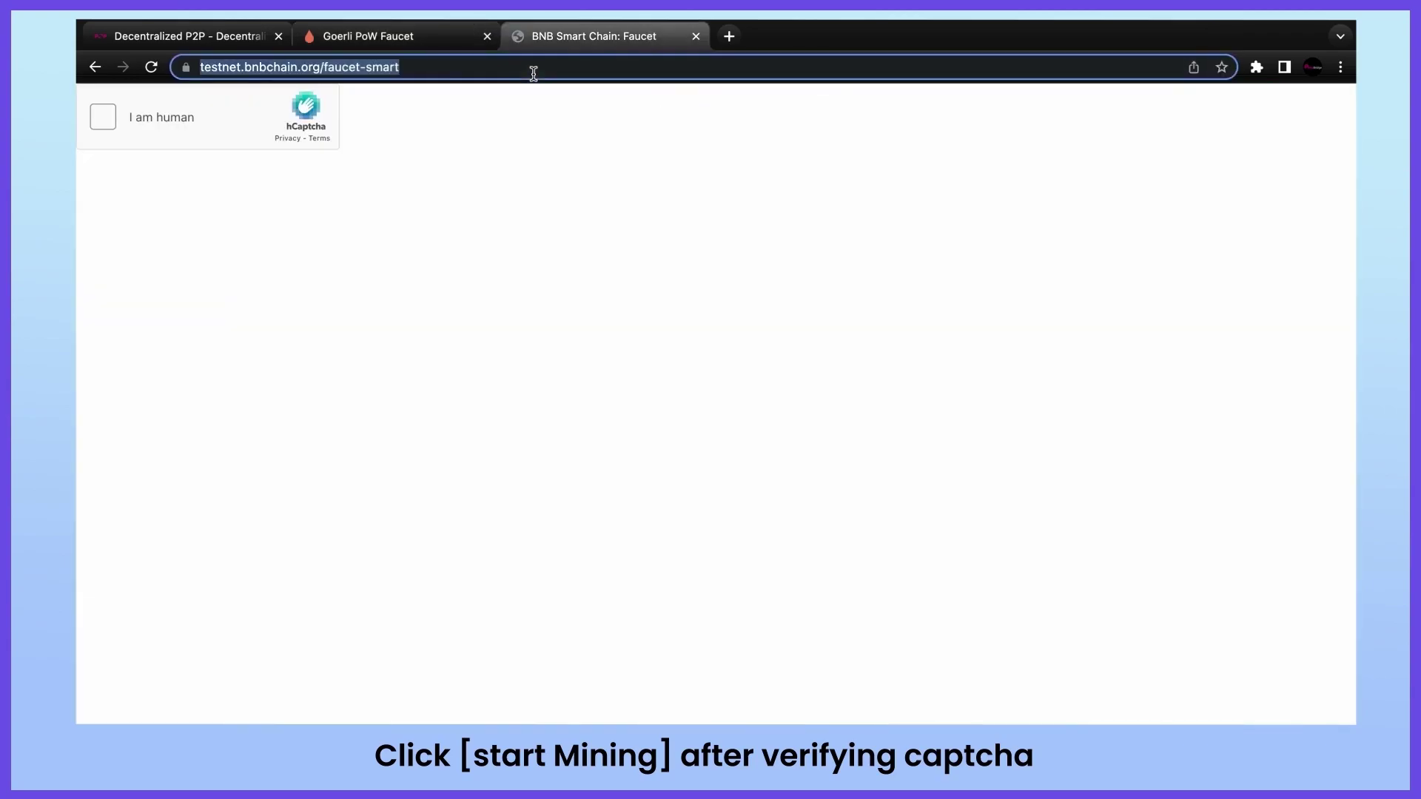
- Solve the BNB faucet's egg-on-toast captcha
left_click(474, 164)
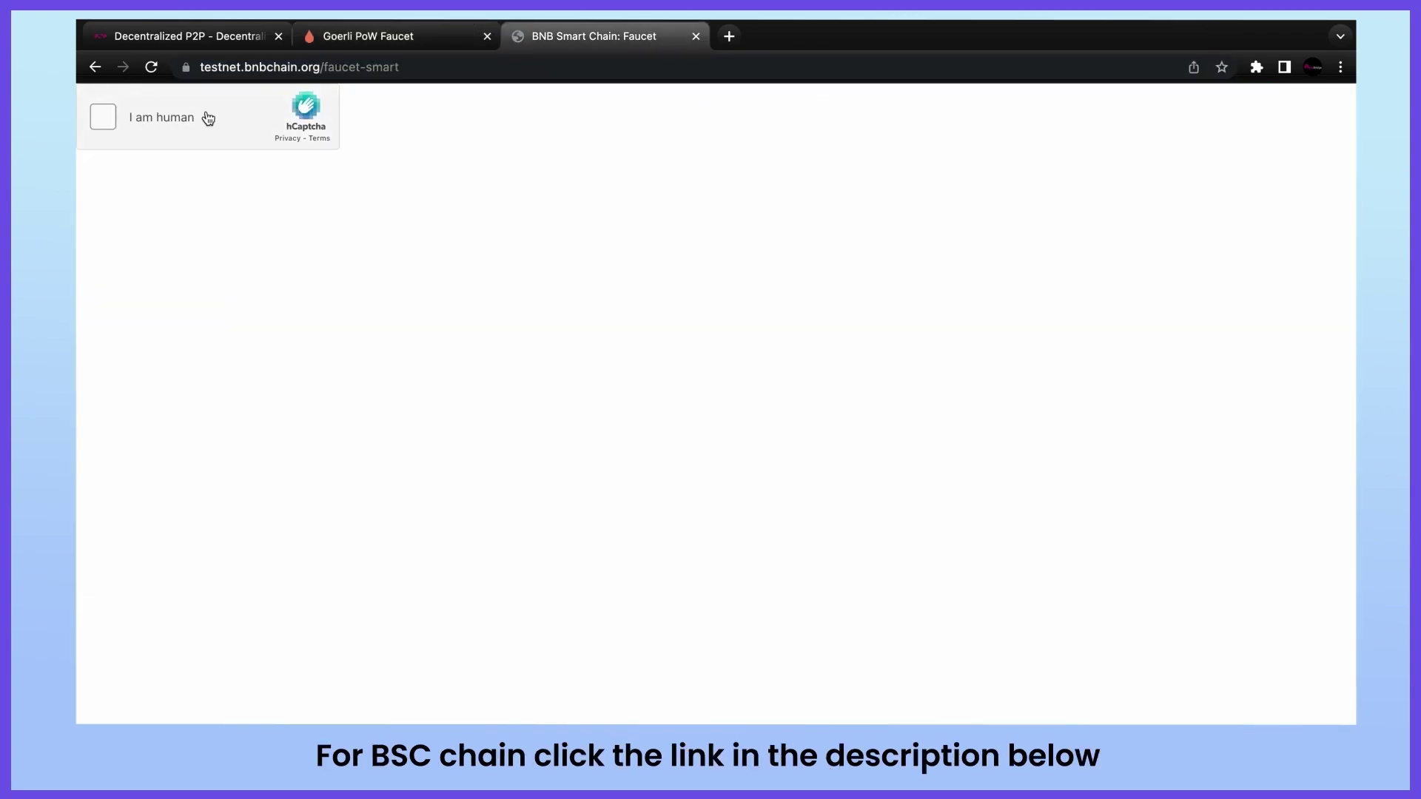
left_click(158, 117)
left_click(184, 251)
left_click(216, 378)
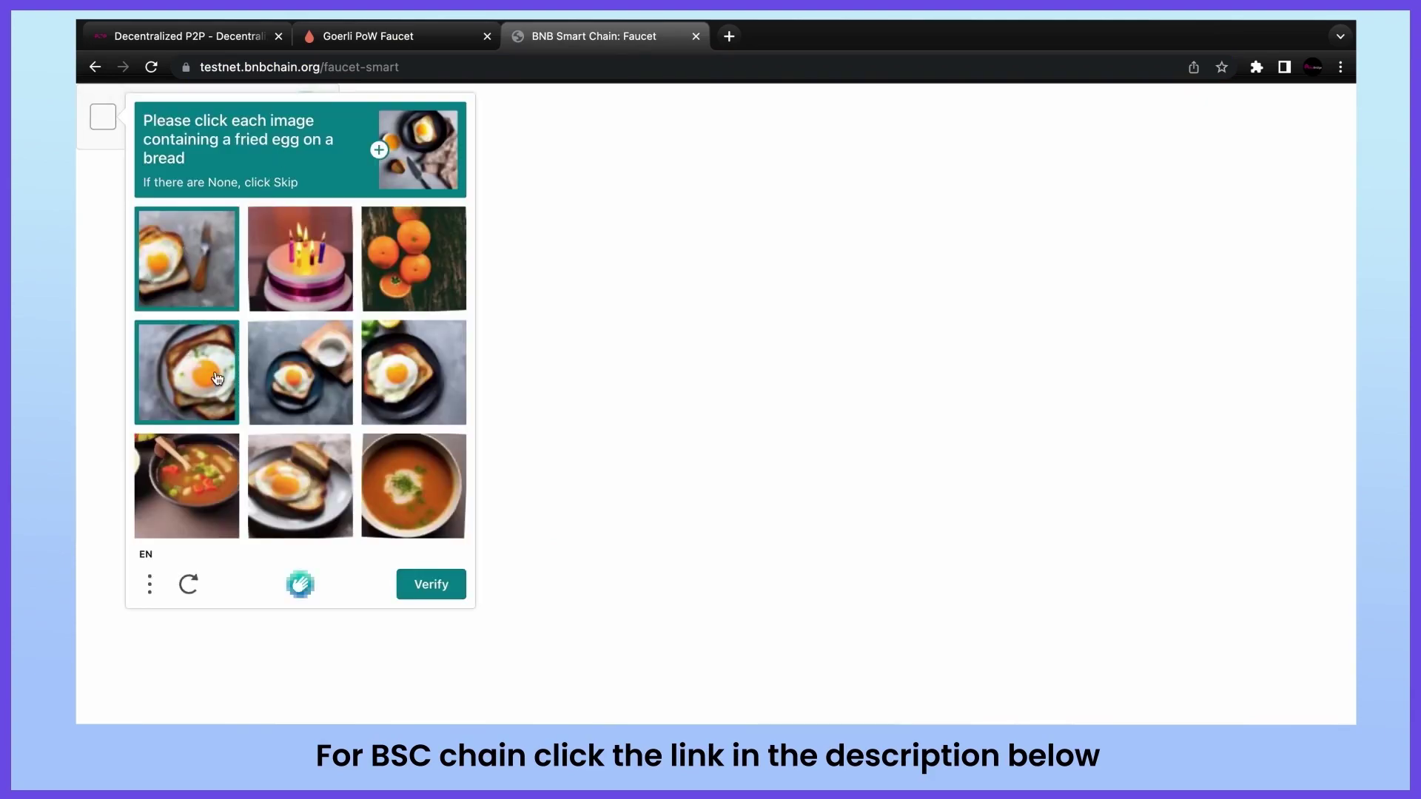
left_click(413, 372)
left_click(300, 485)
left_click(444, 584)
- Replace the address with the wallet's, request 0.5 BNB and check the MetaMask balance
left_click(736, 173)
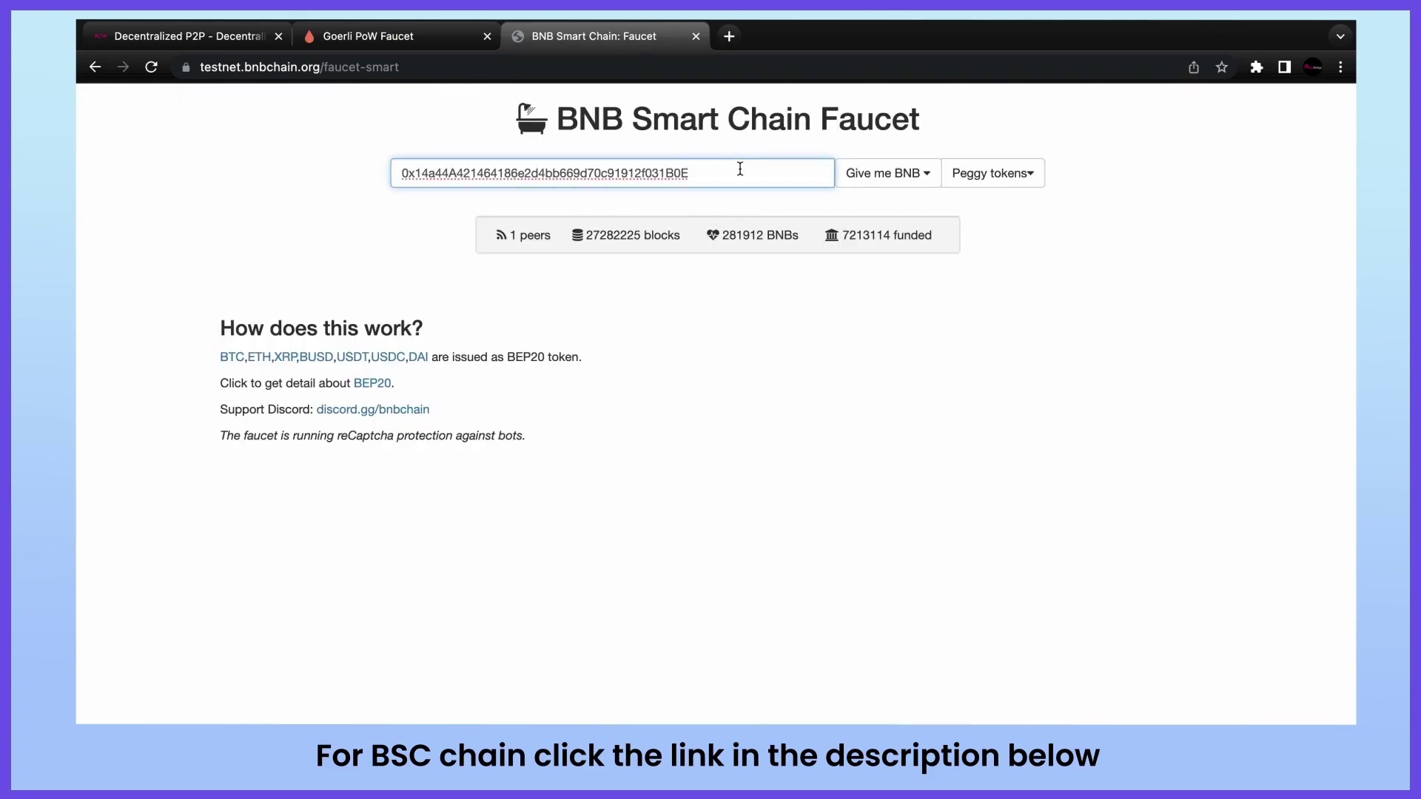
double_click(736, 173)
key("BackSpace")
key("ctrl+v")
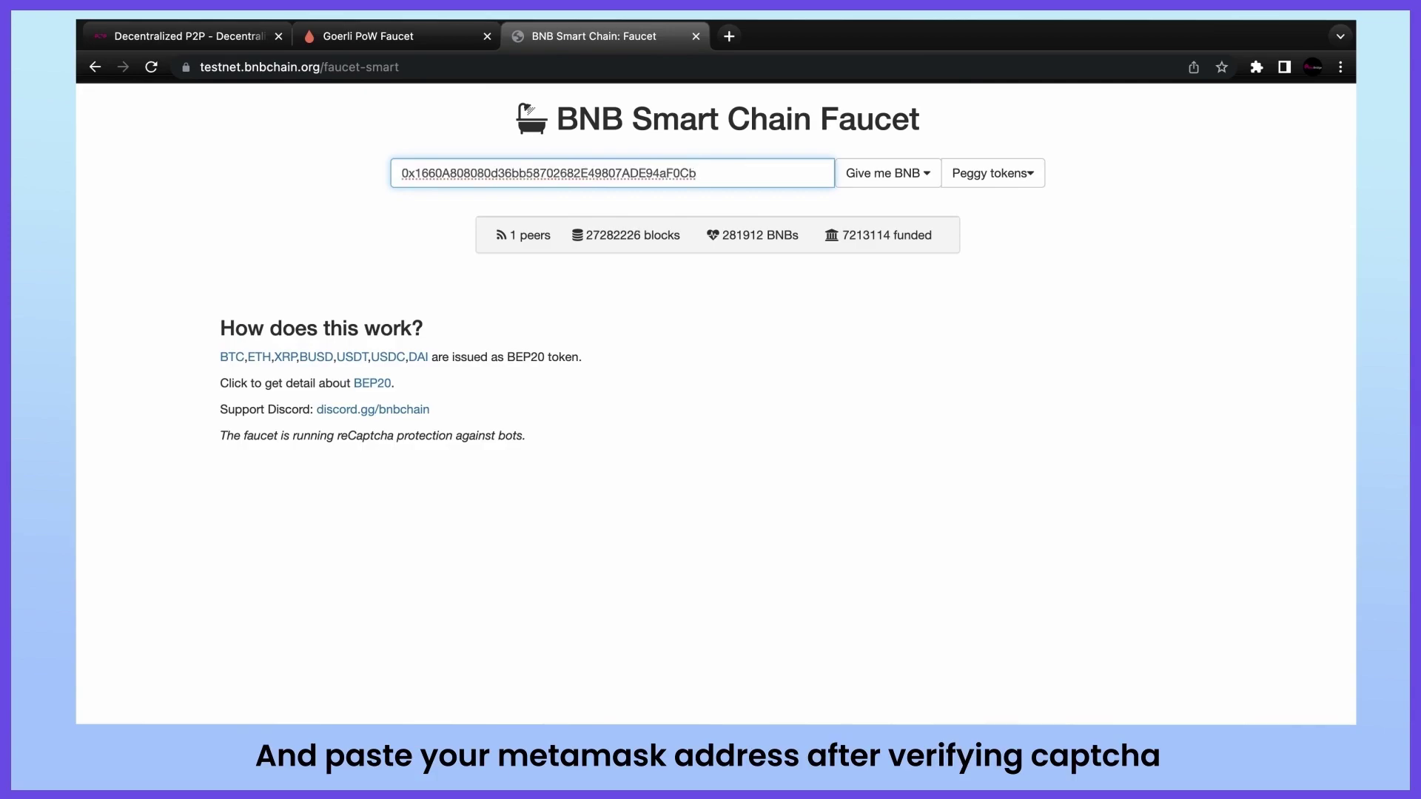
left_click(859, 177)
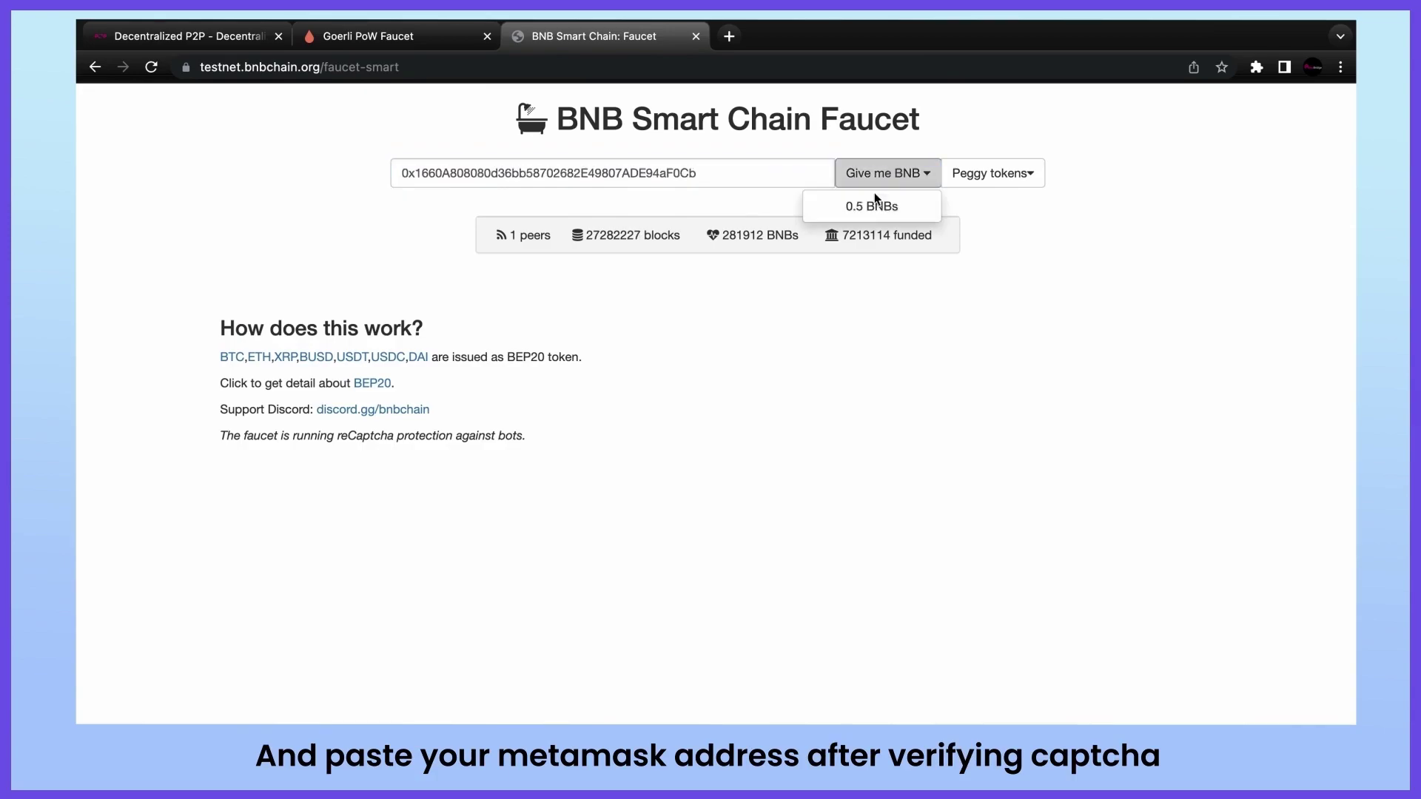
left_click(872, 201)
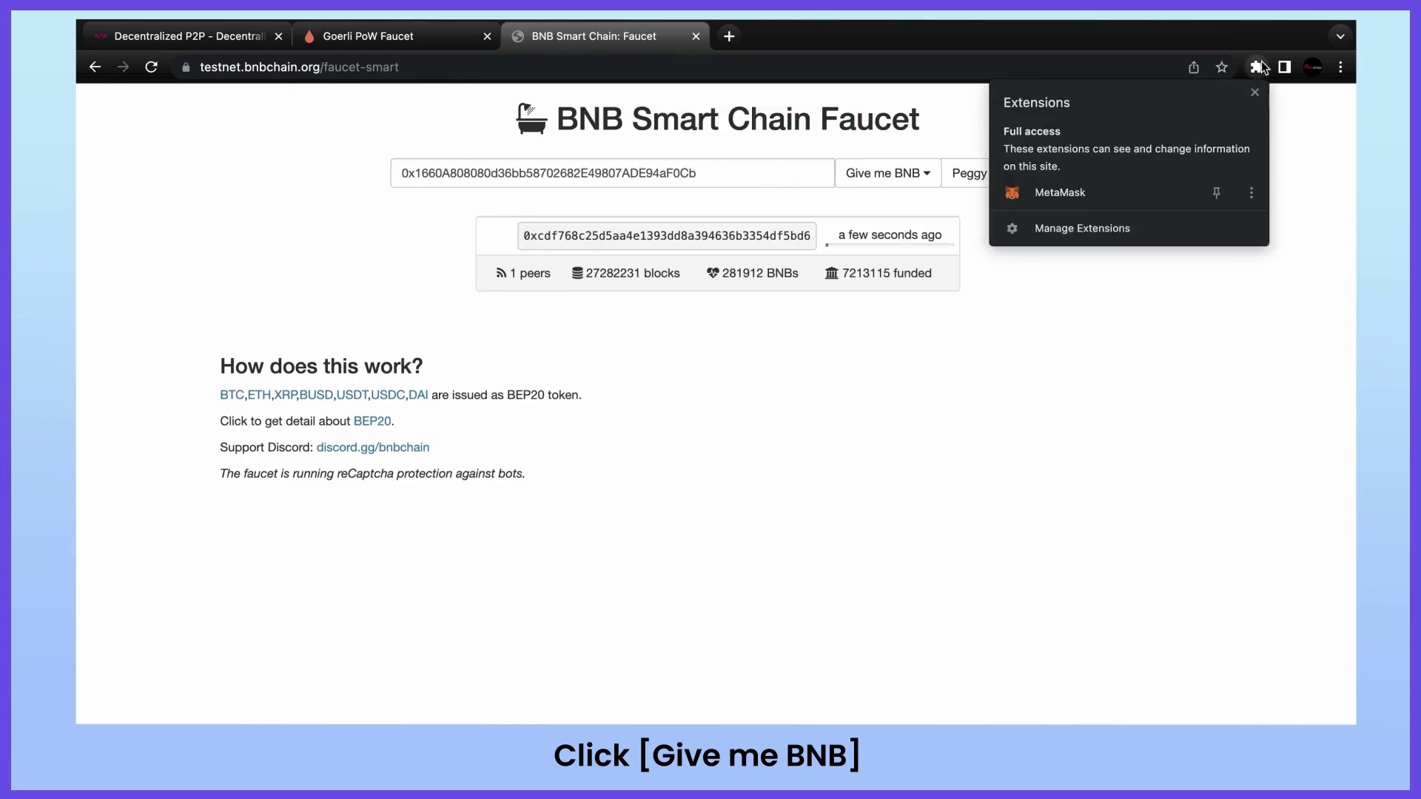
left_click(1229, 67)
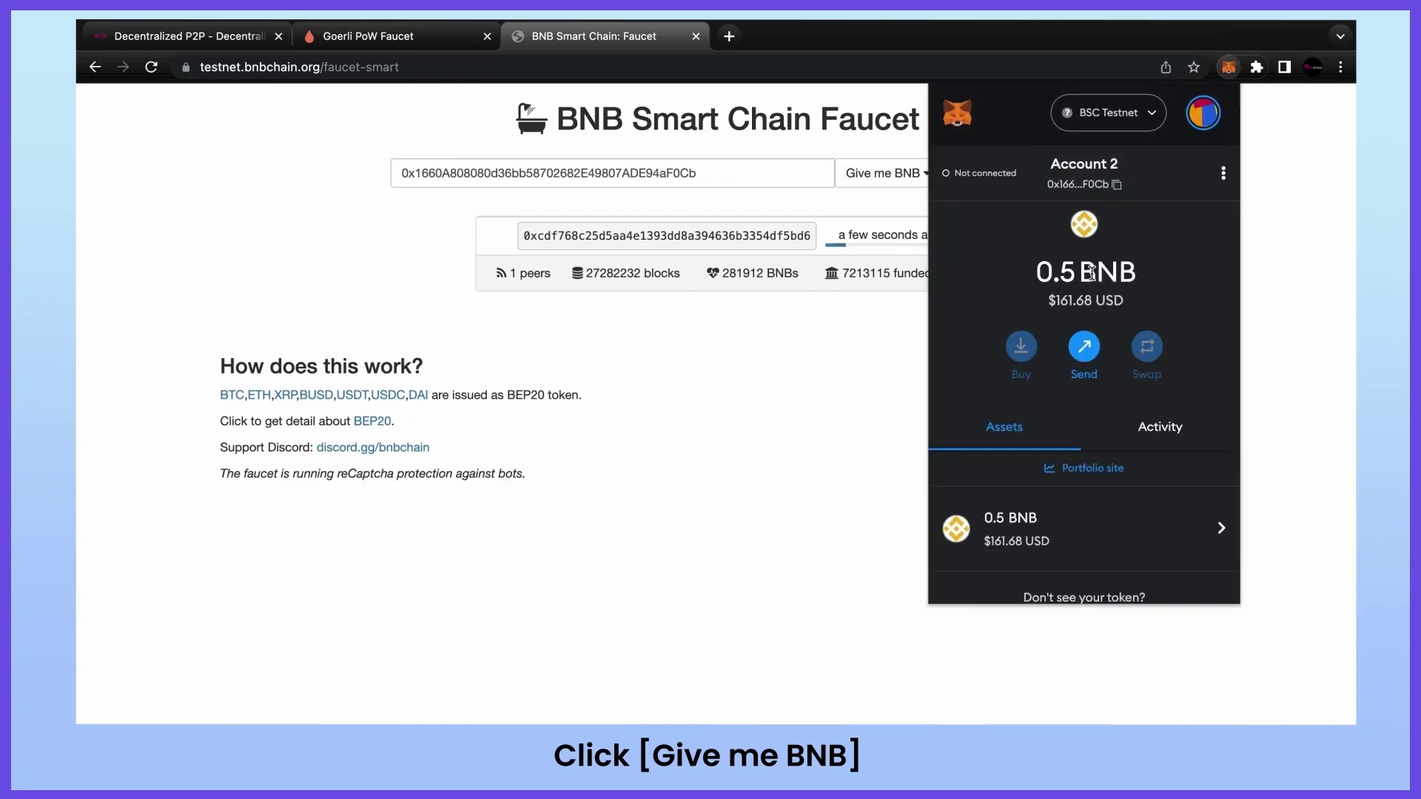
left_click(748, 392)
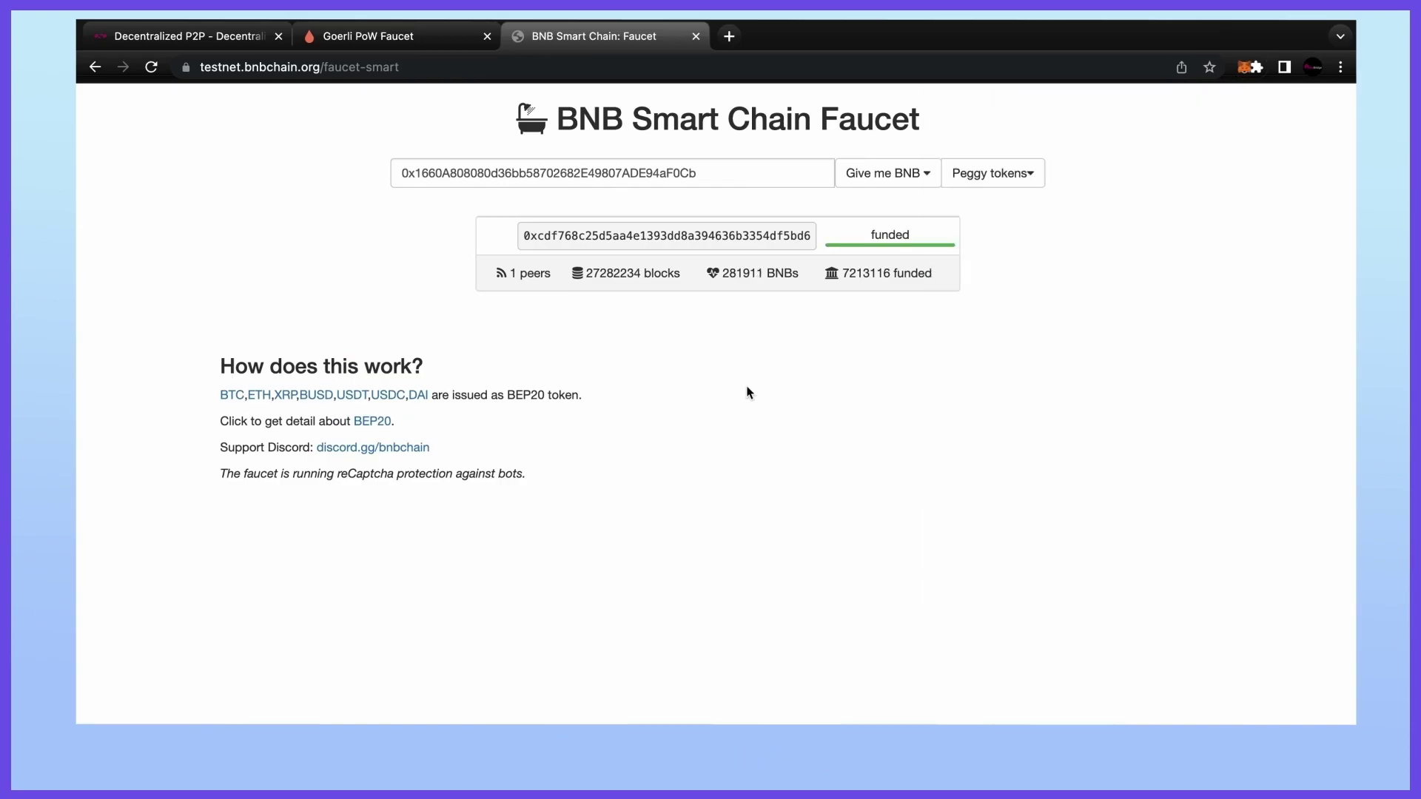
- On the Claim Faucet page, switch the site to BSC and sign in with the wallet
left_click(696, 36)
left_click(772, 117)
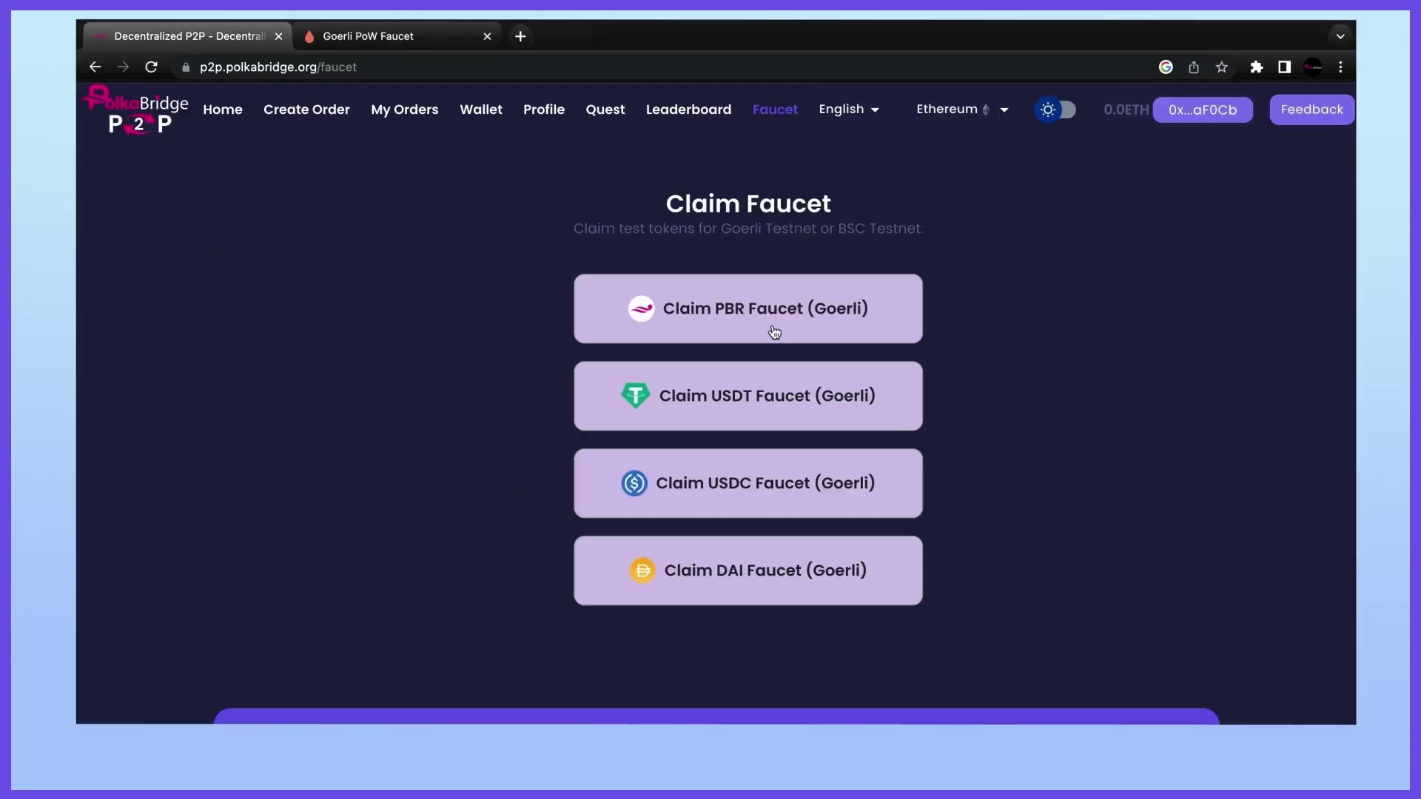
left_click(962, 108)
left_click(955, 185)
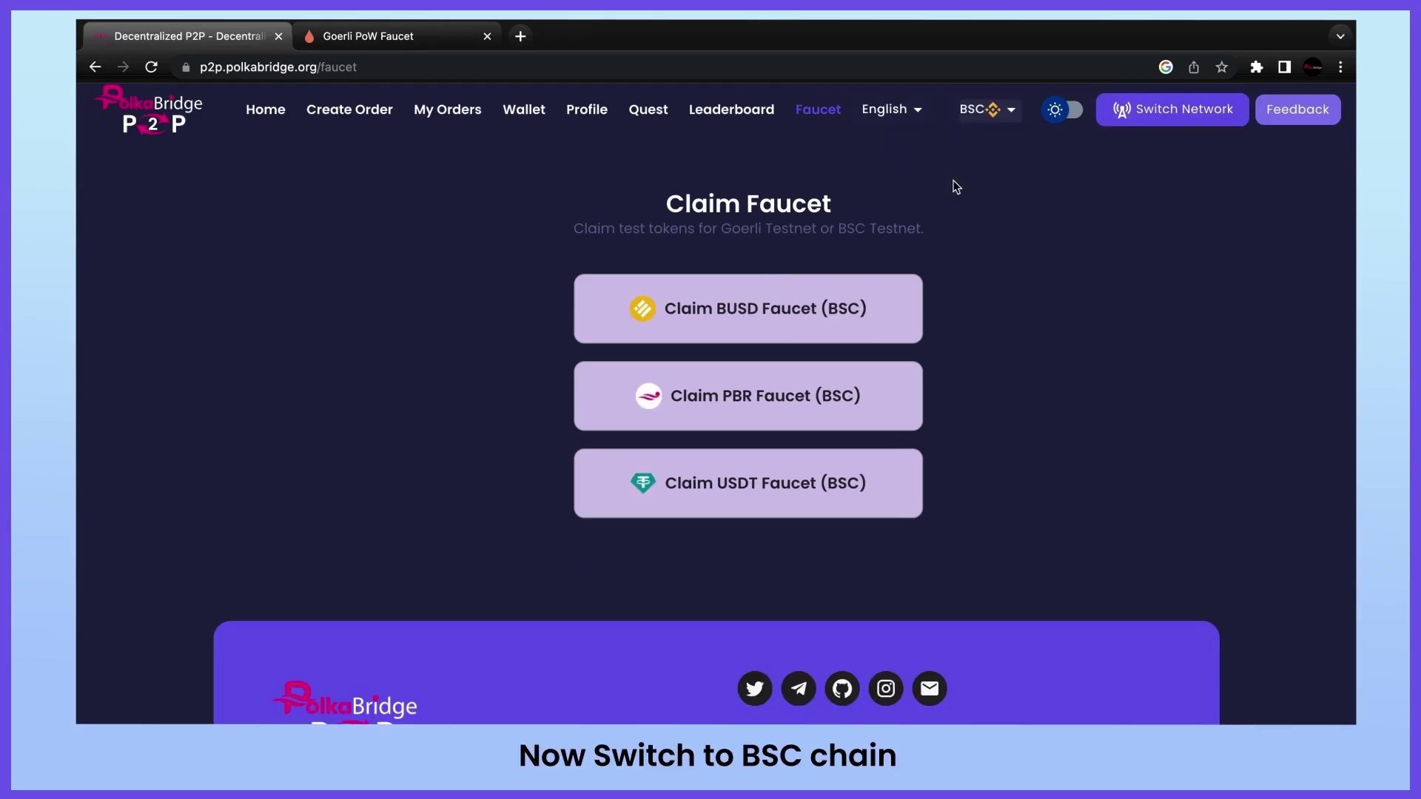
left_click(1167, 111)
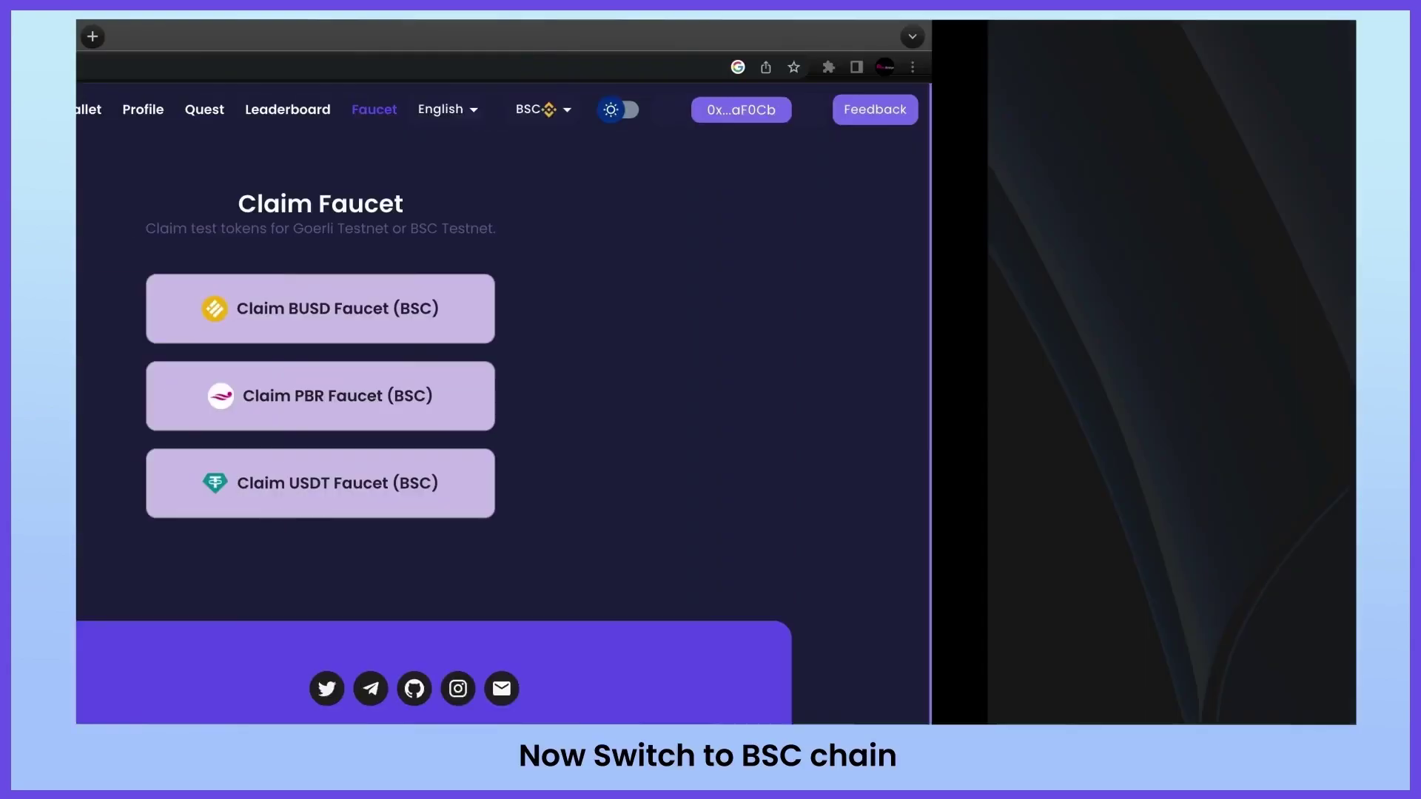
left_click(797, 509)
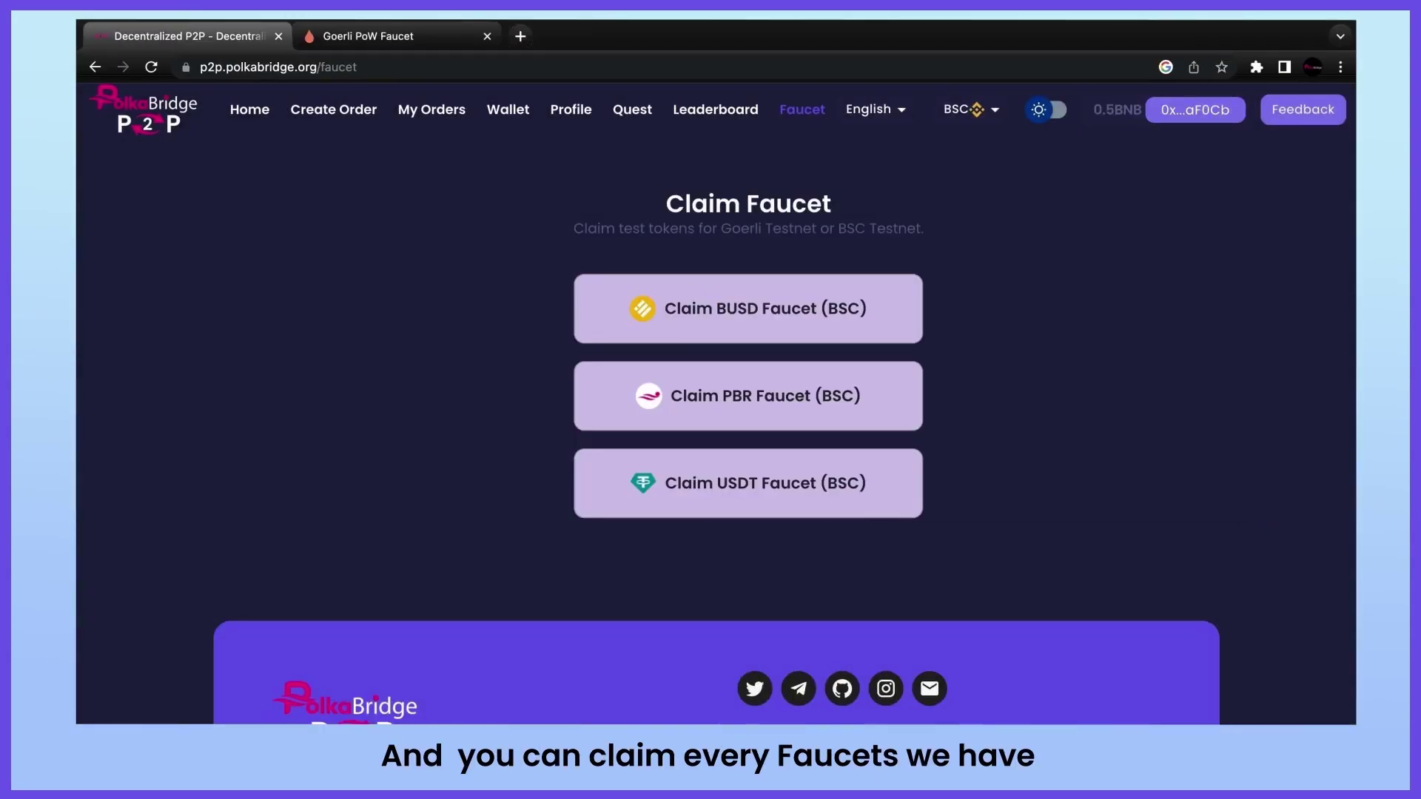
- Claim tokens from the first BSC faucet and confirm the transaction
left_click(720, 304)
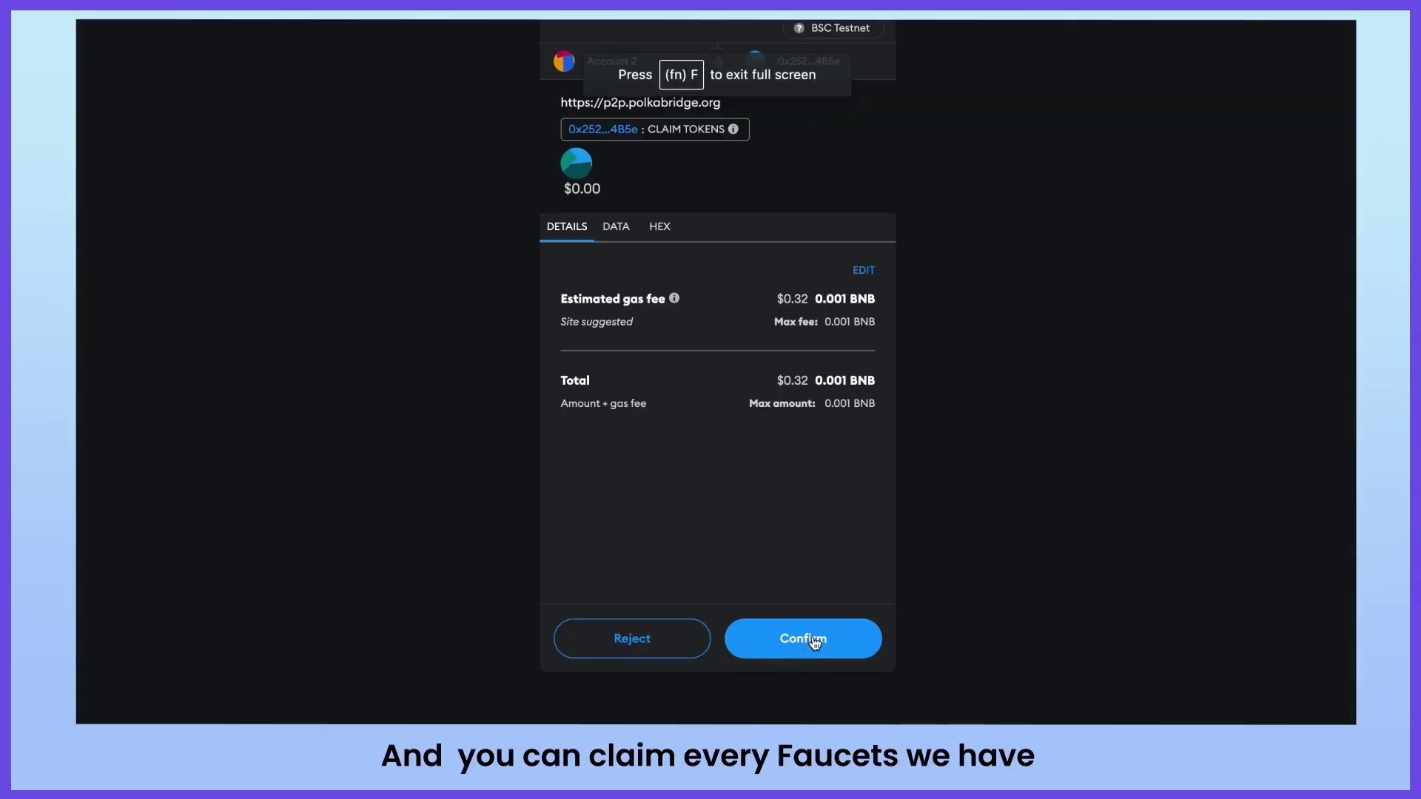
left_click(813, 641)
left_click(596, 511)
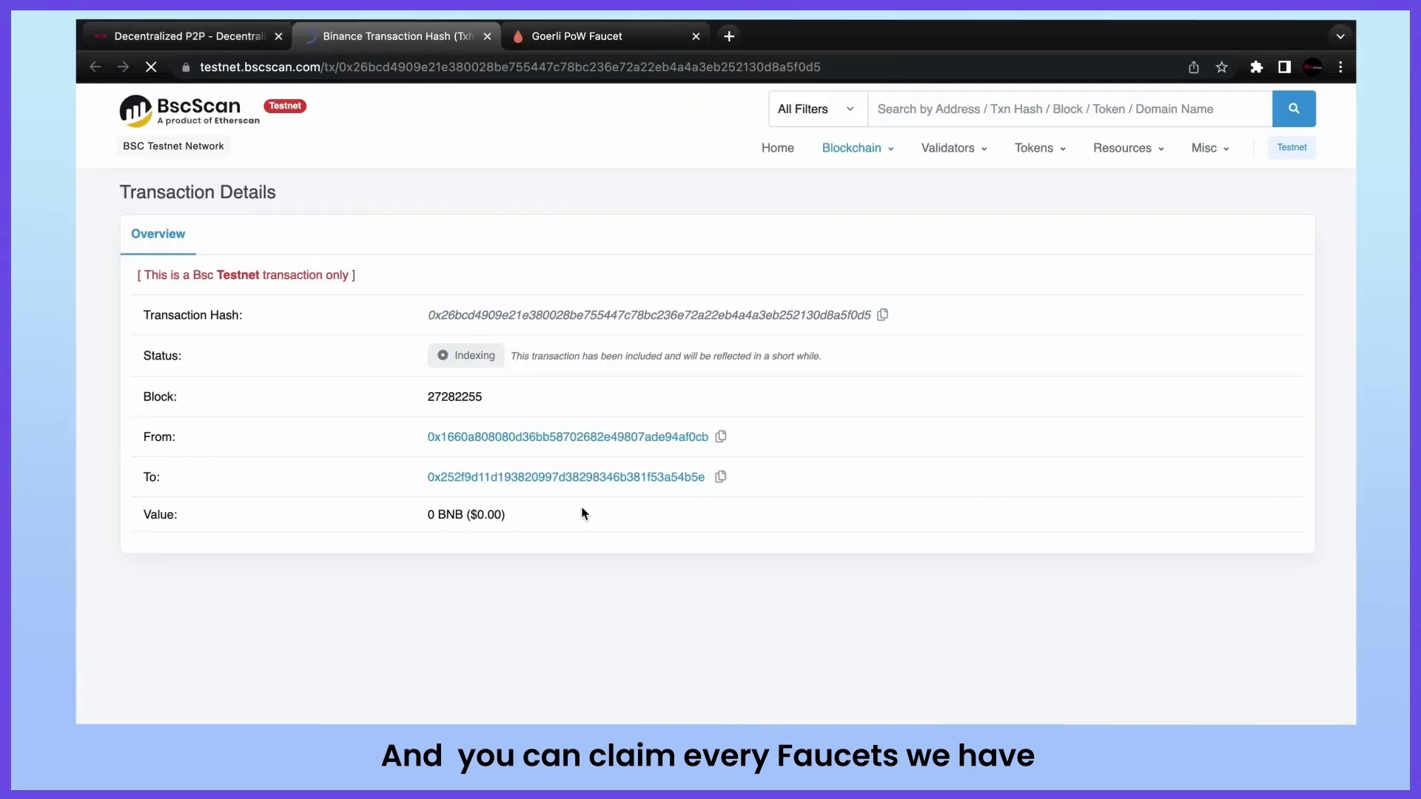
left_click(487, 59)
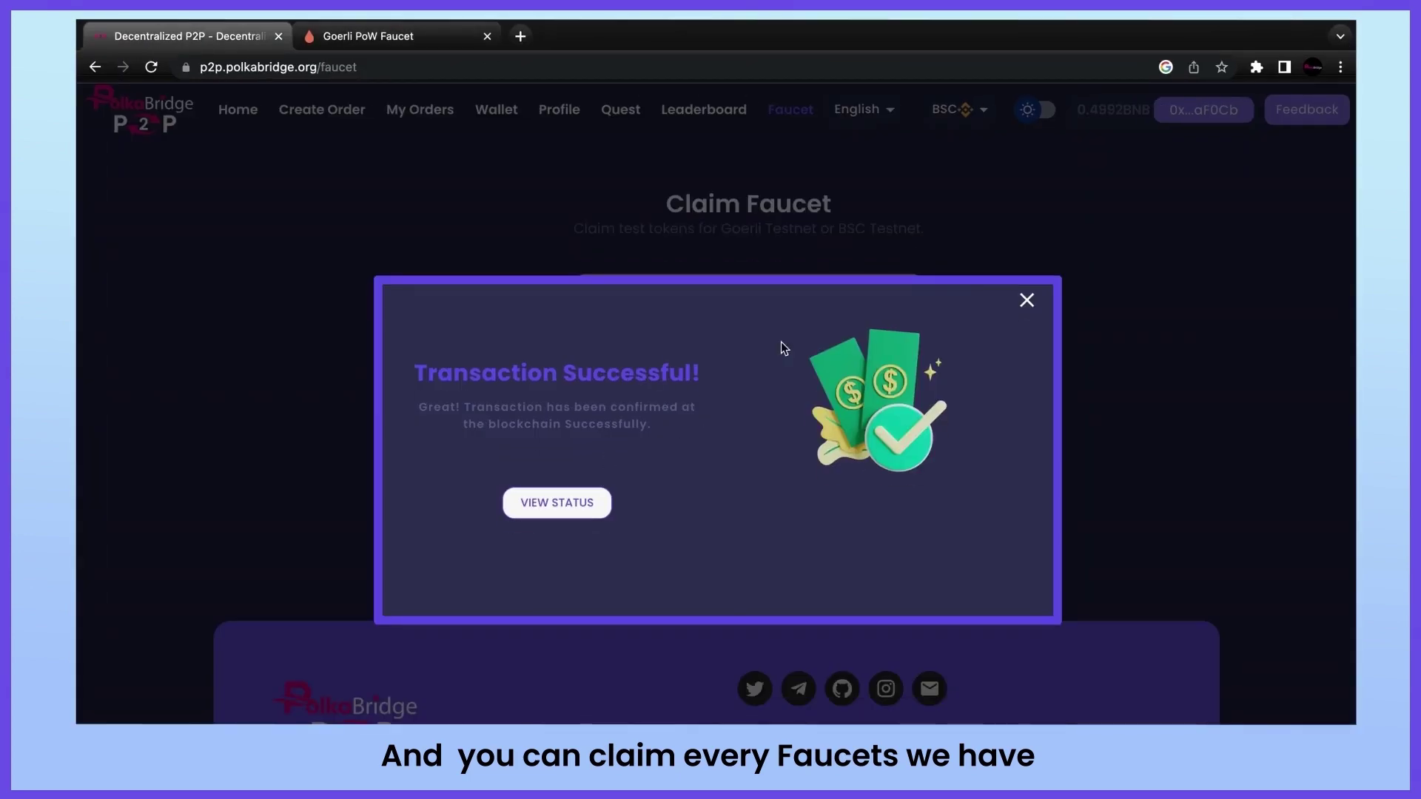
left_click(1027, 312)
- Claim the second BSC faucet and the USDT test tokens, confirming each
left_click(787, 397)
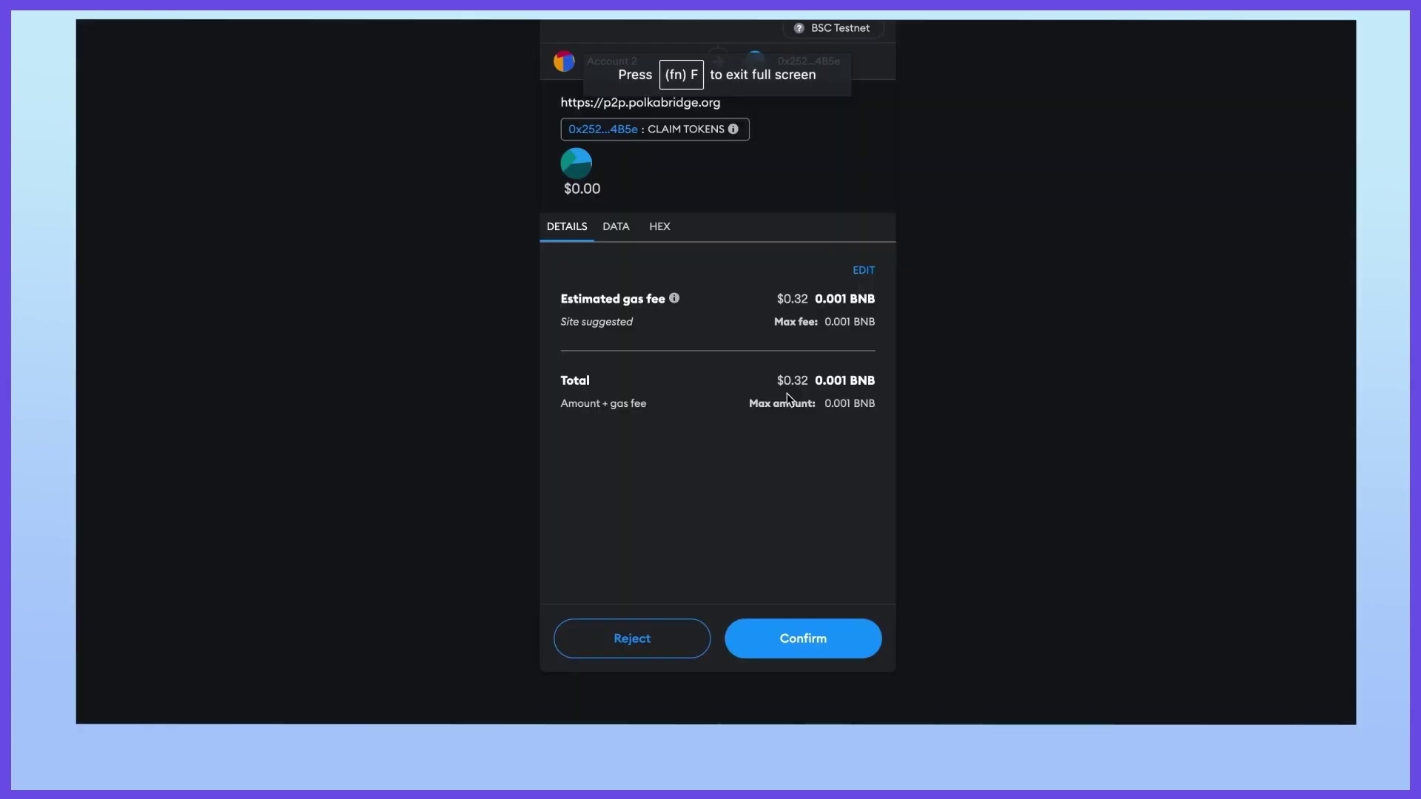
left_click(806, 636)
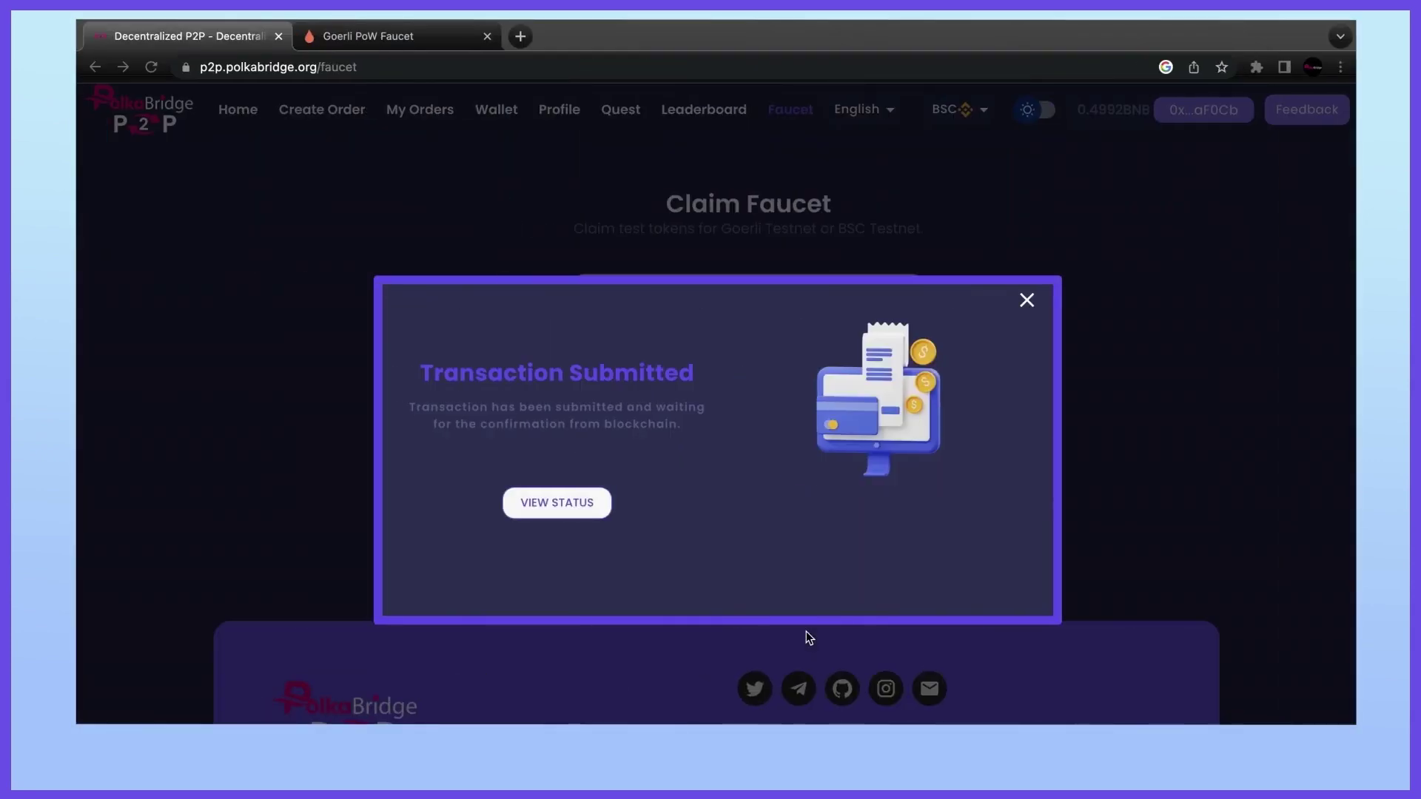
left_click(1025, 303)
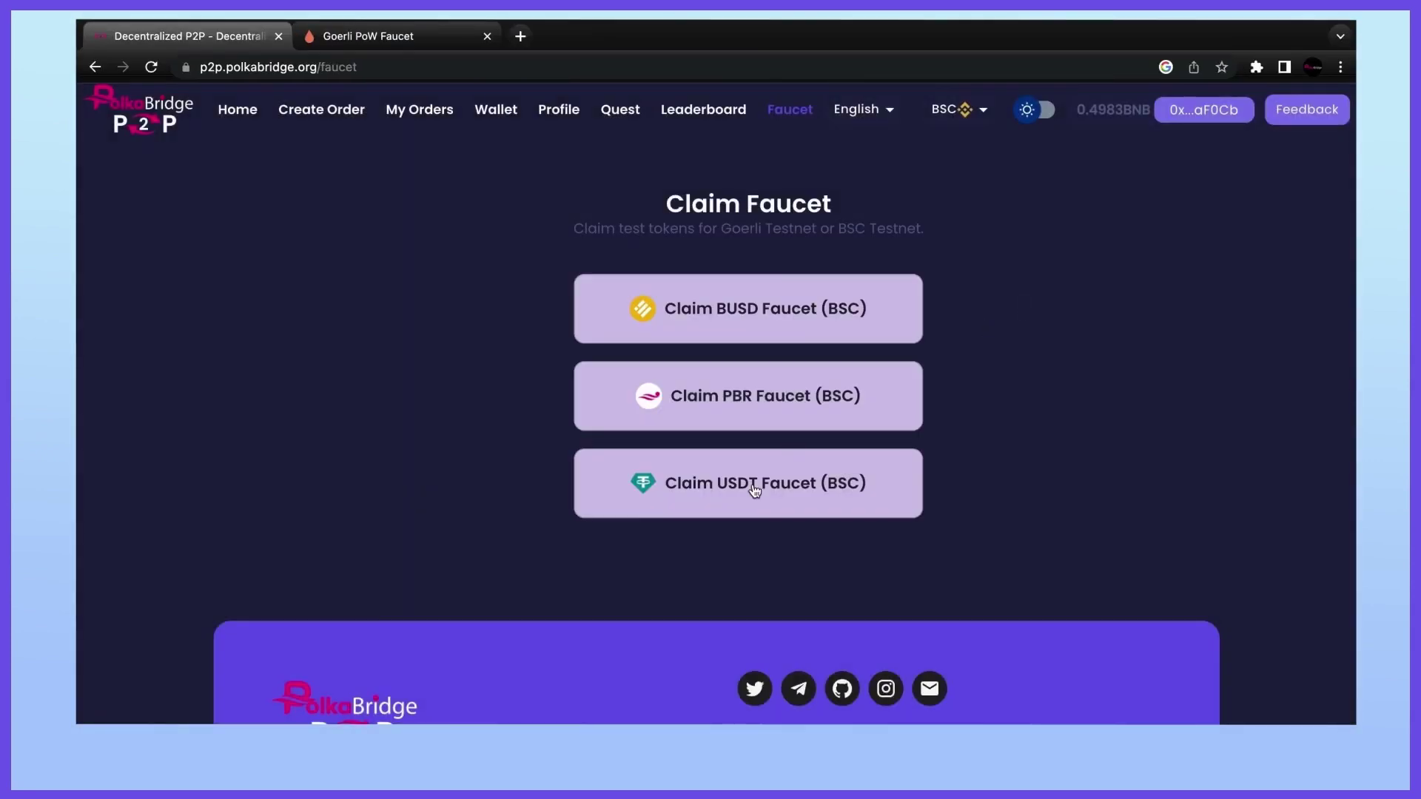
left_click(752, 490)
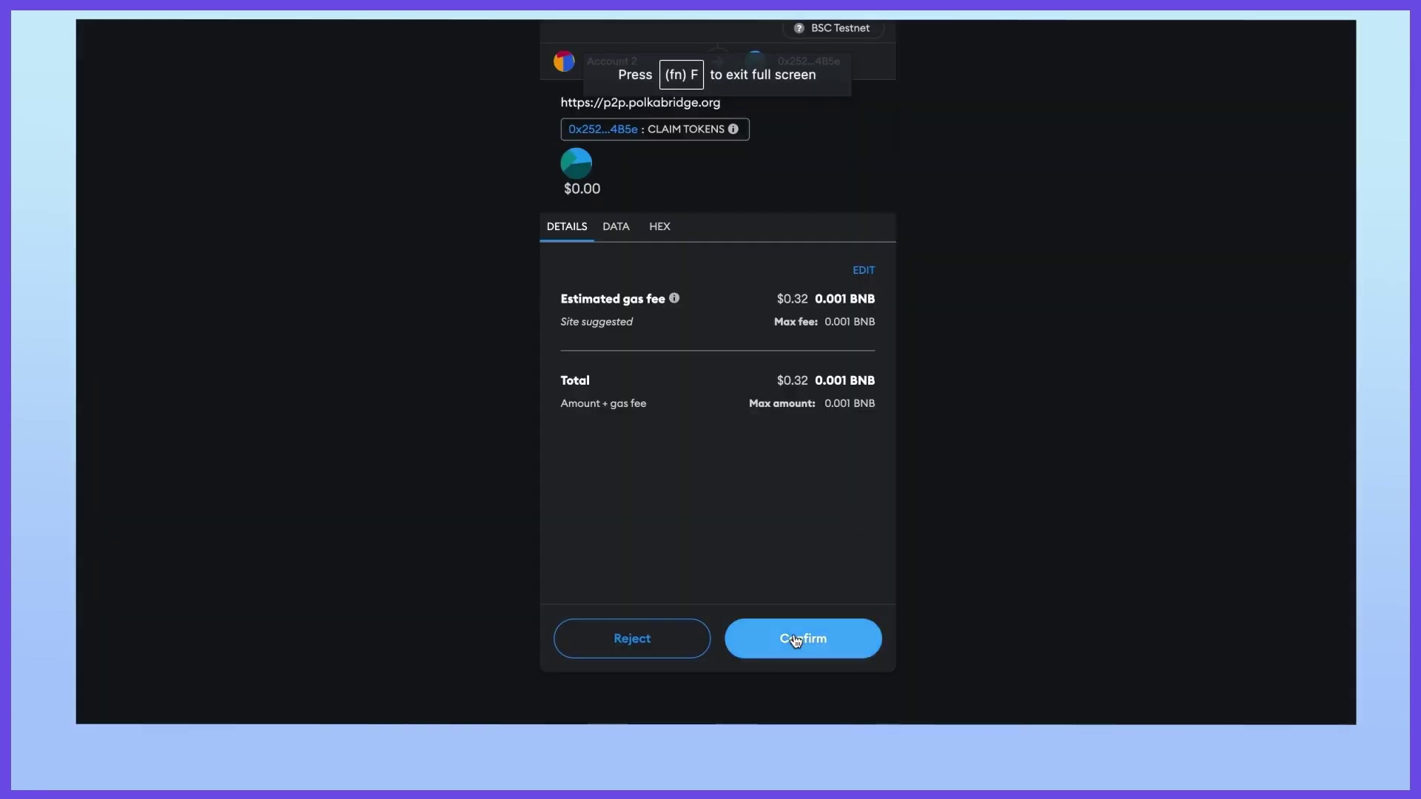
left_click(788, 636)
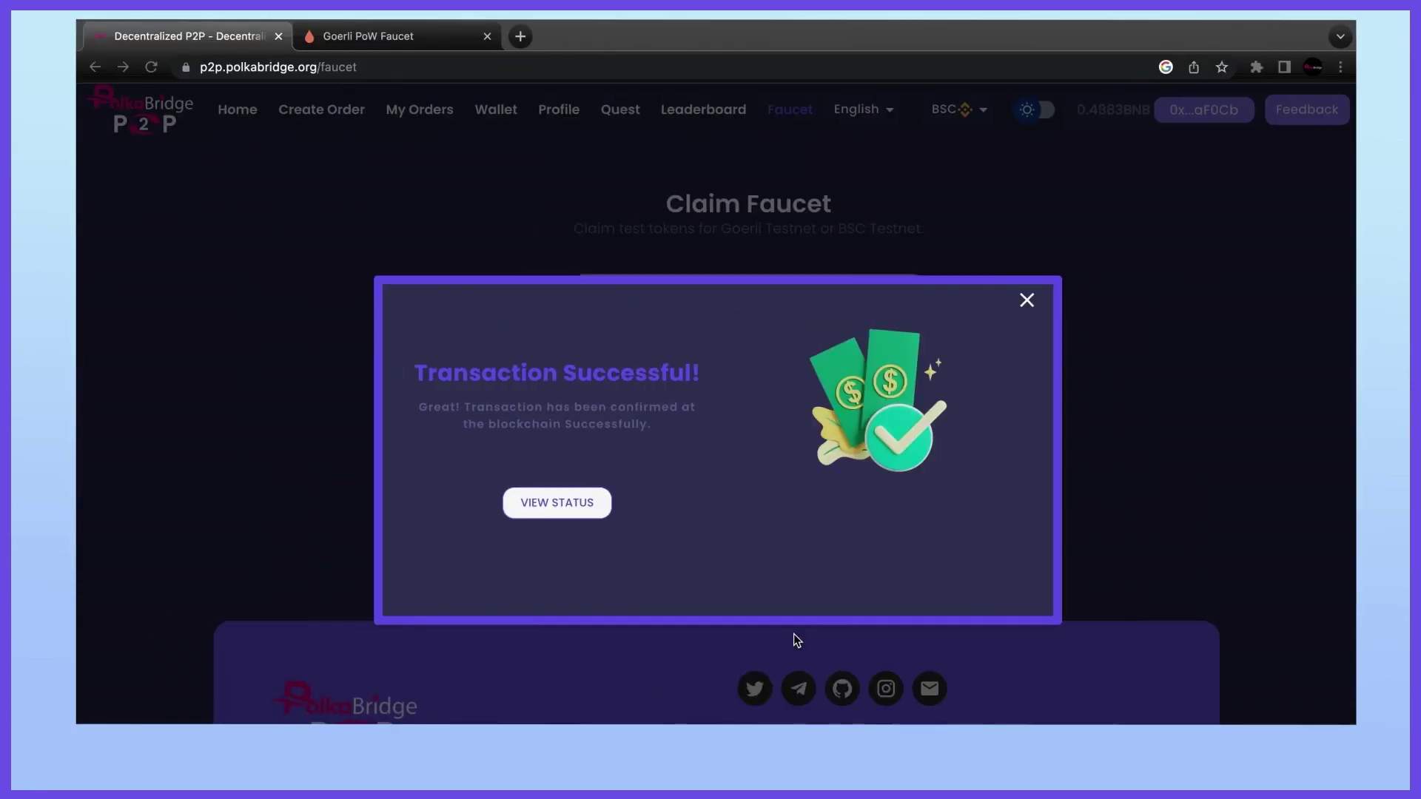
left_click(1027, 301)
- Filter the P2P Wallet to BSC coins and approve BUSD for depositing
left_click(496, 110)
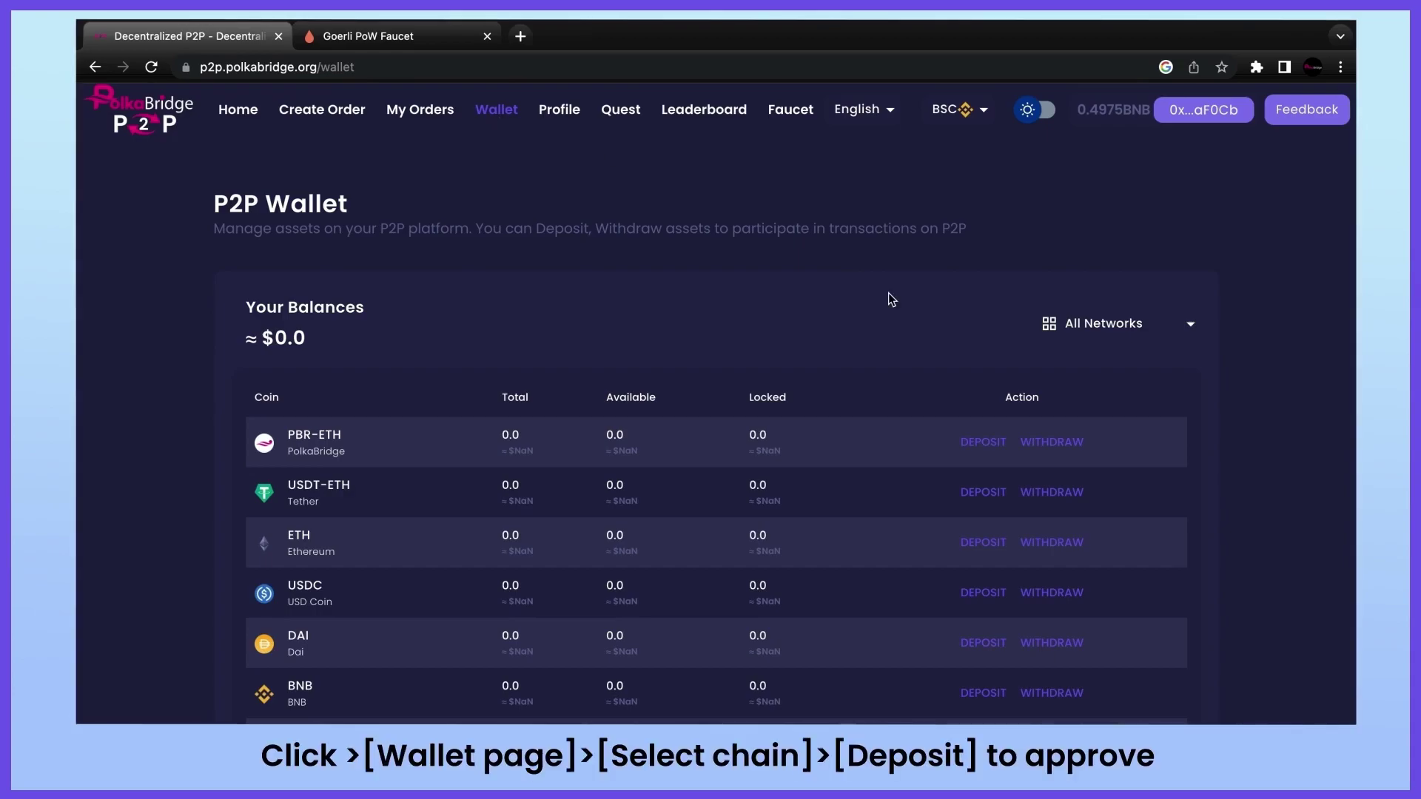
left_click(1102, 330)
left_click(1087, 437)
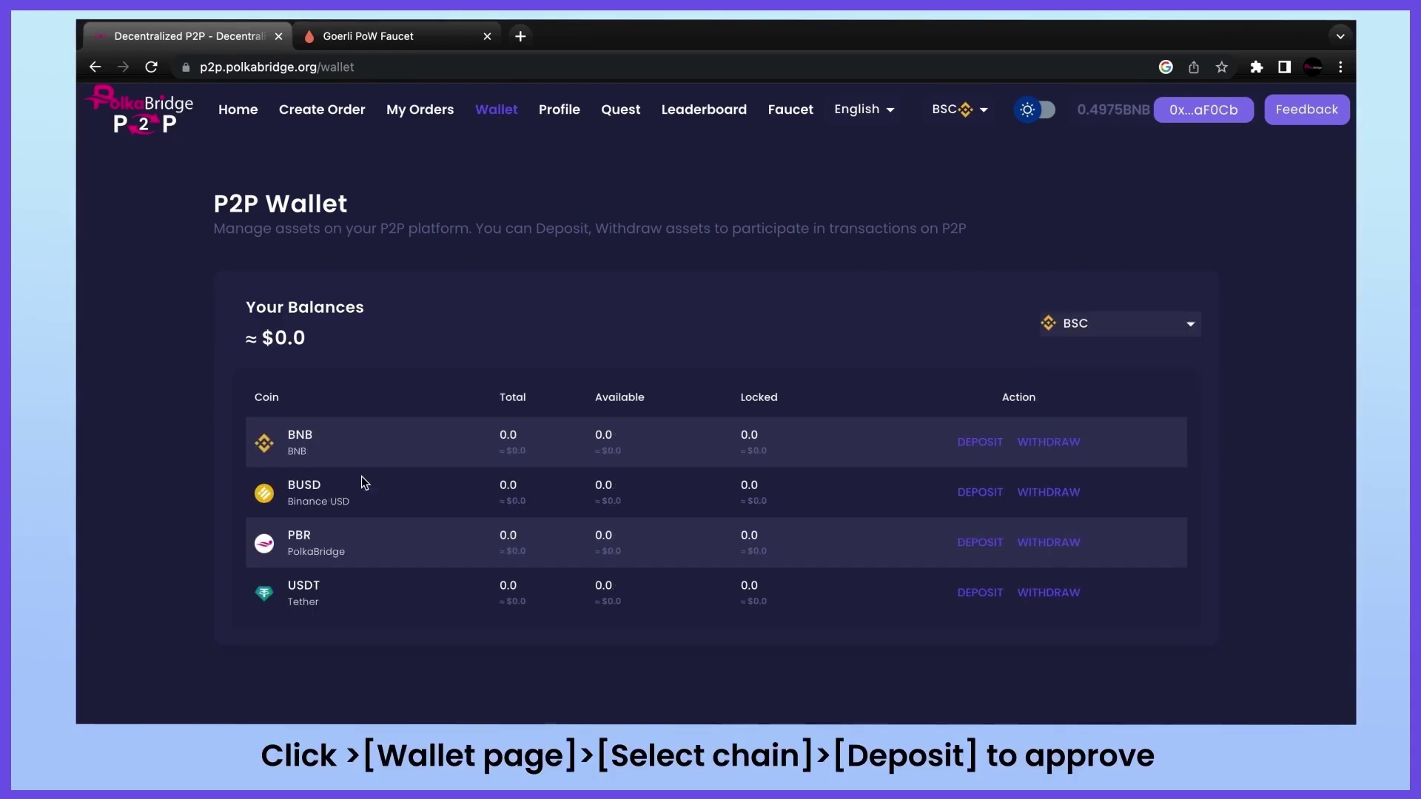
left_click(979, 491)
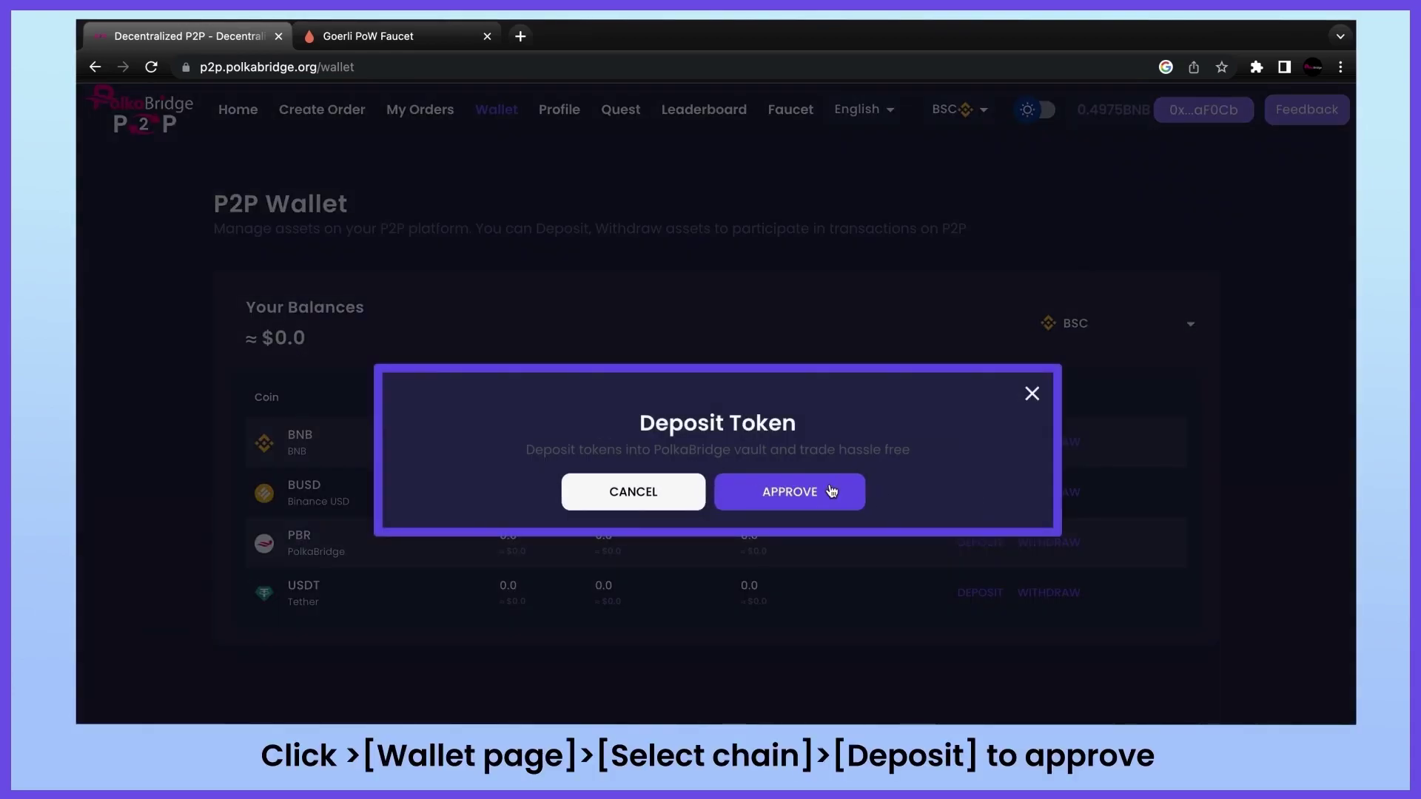
left_click(807, 494)
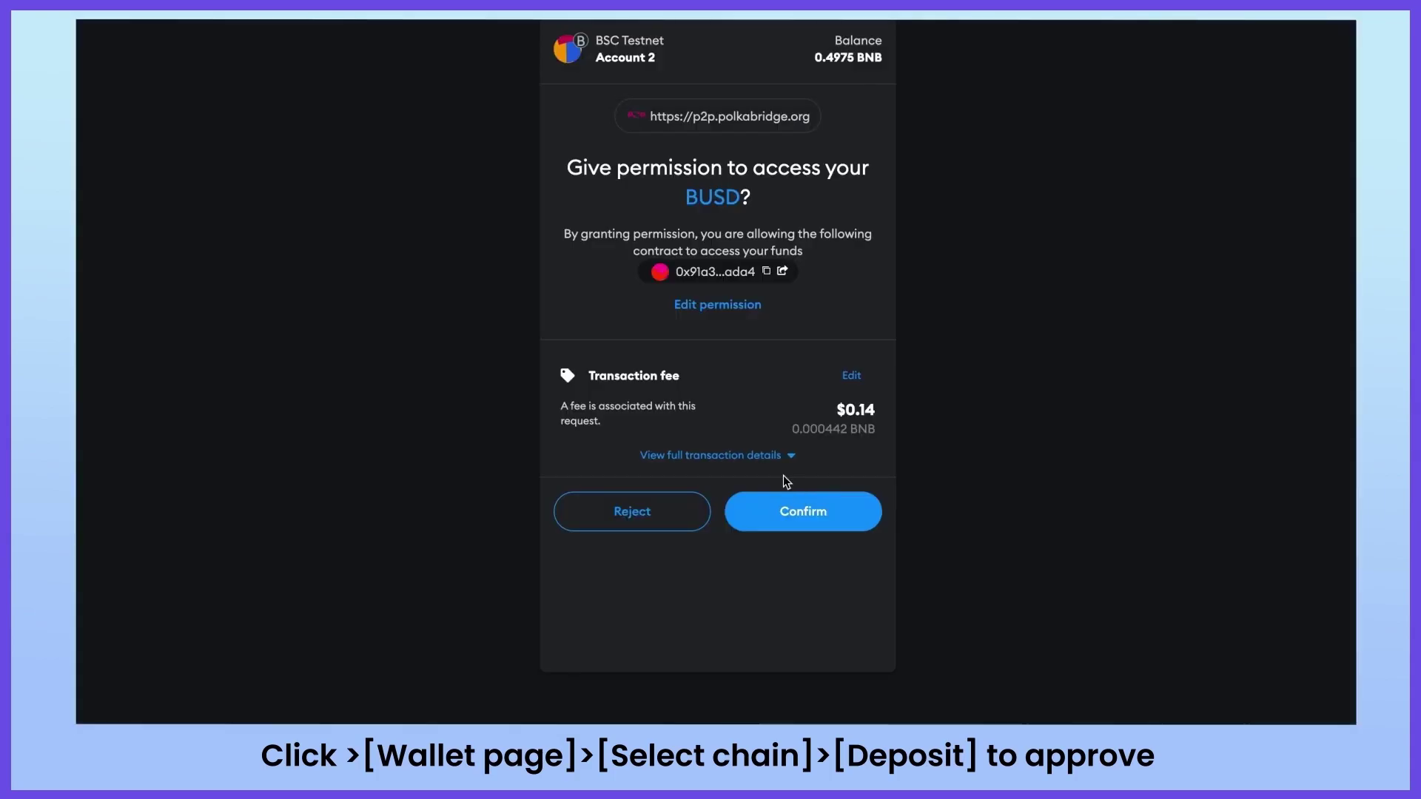
left_click(793, 507)
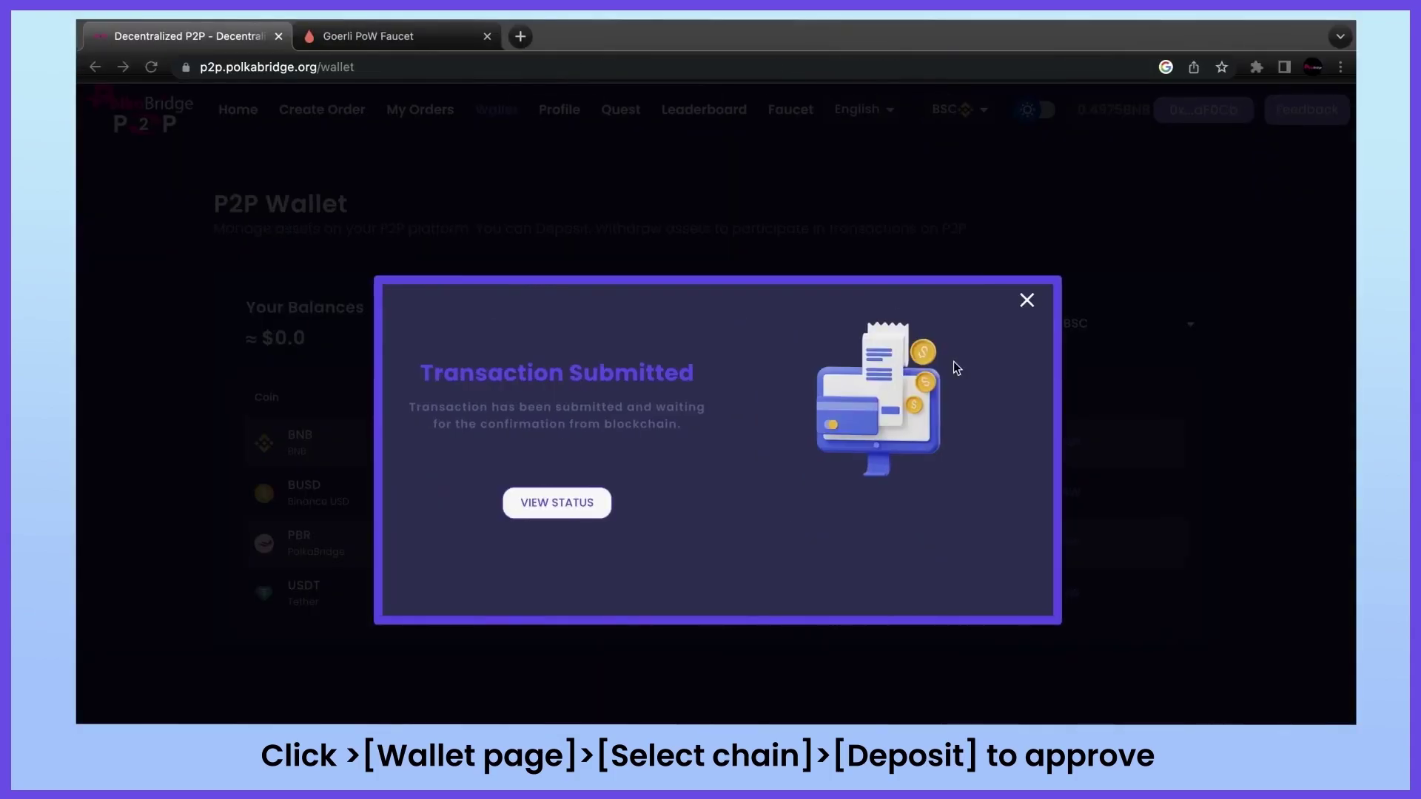
left_click(1025, 300)
- Approve PBR for depositing and start a BNB deposit
left_click(982, 544)
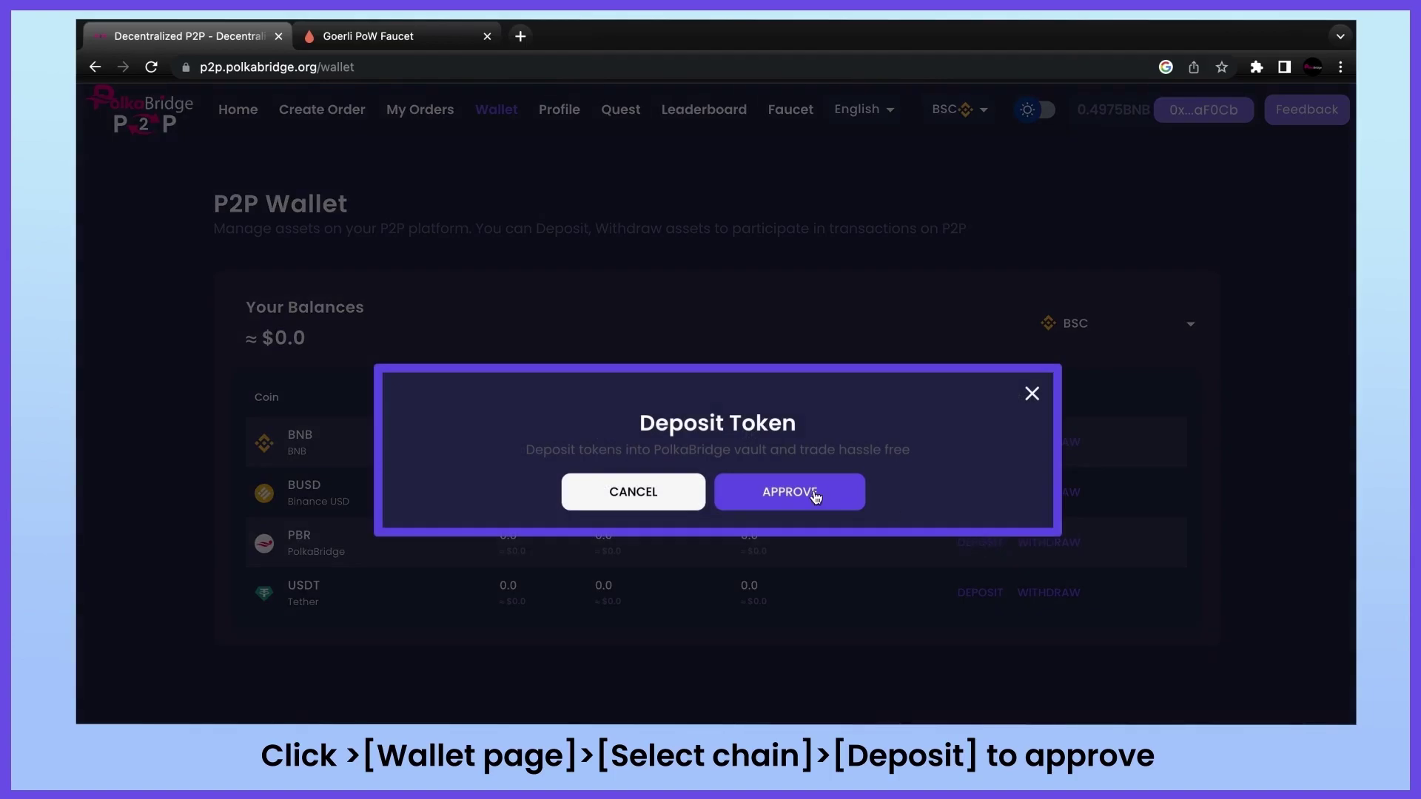
left_click(814, 492)
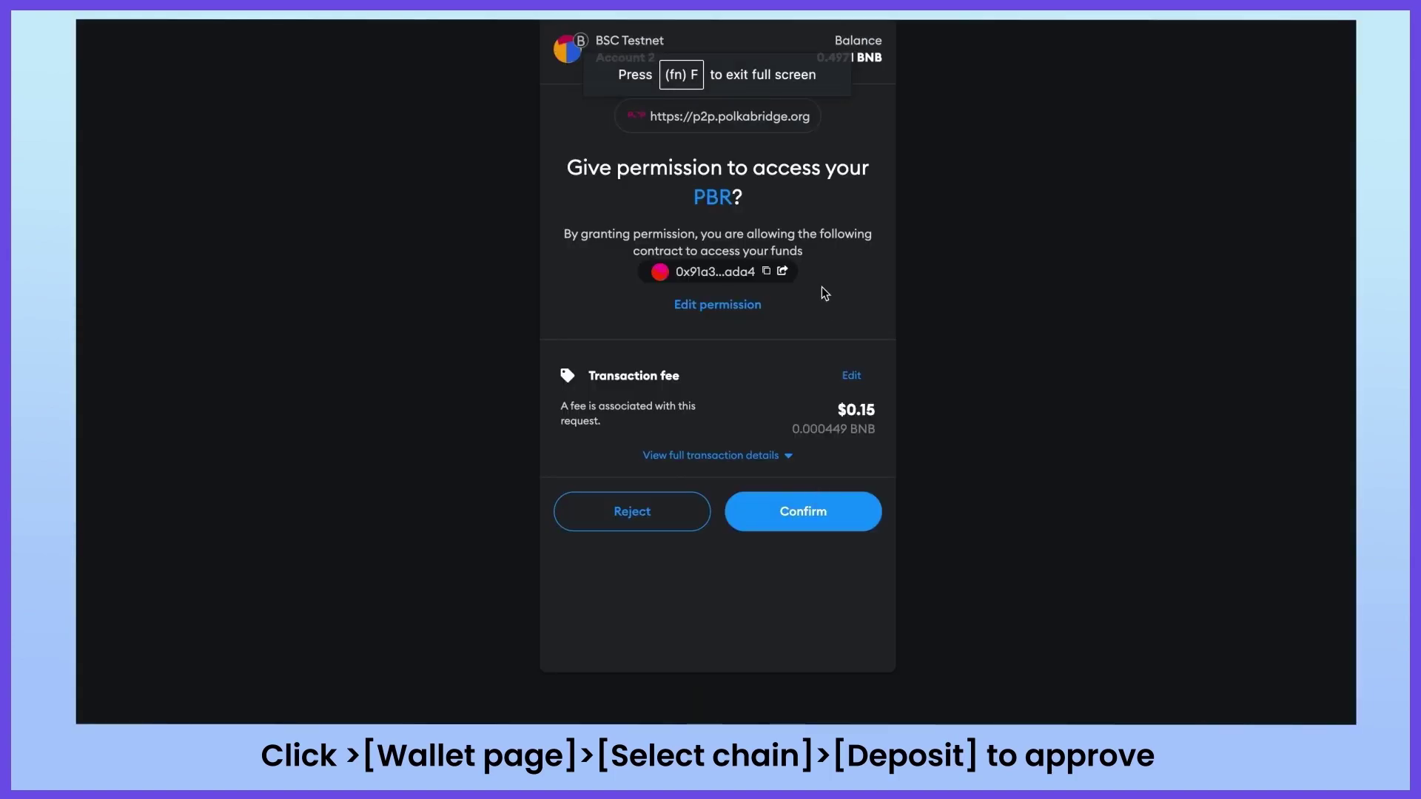
left_click(788, 512)
left_click(1027, 307)
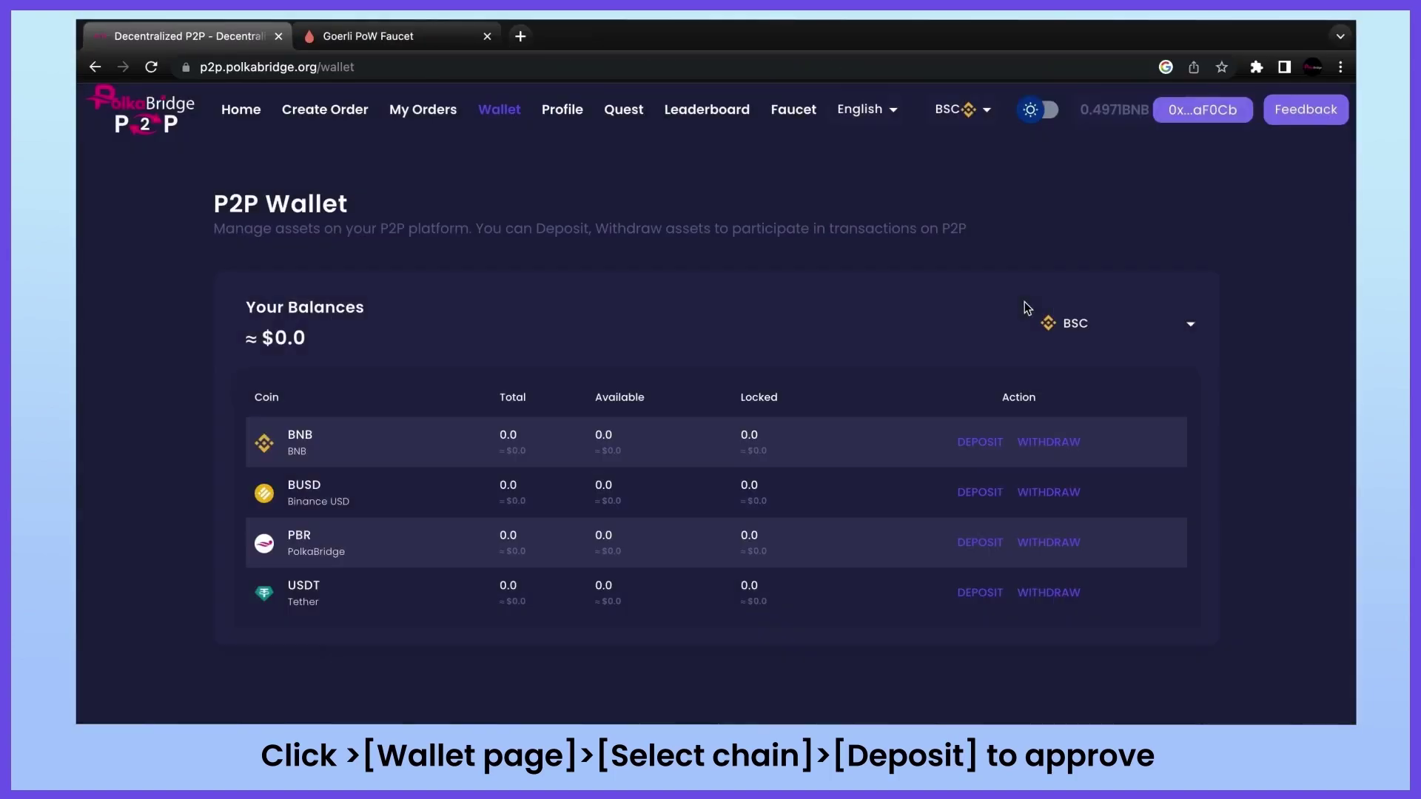
left_click(976, 443)
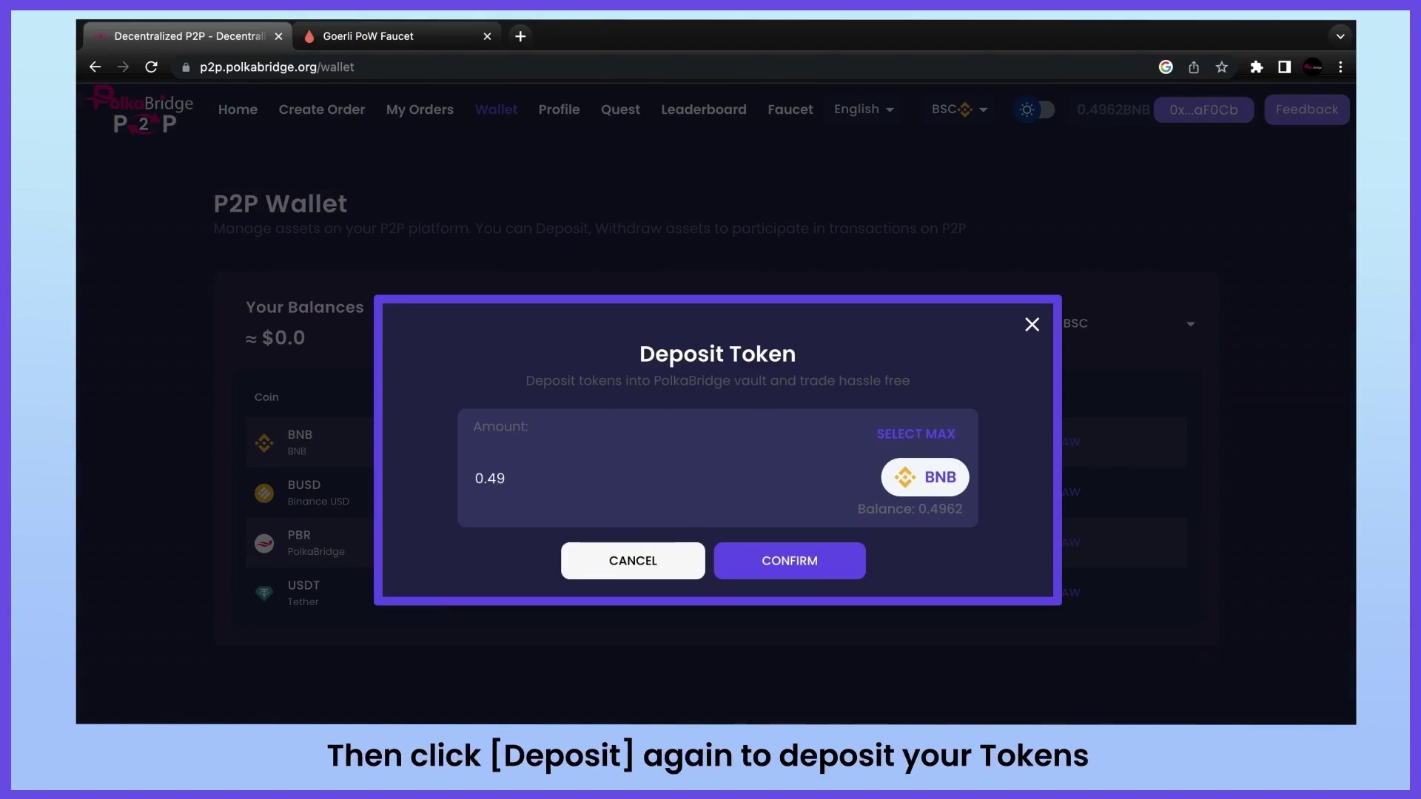
- Submit the 0.1 BNB deposit and confirm it in MetaMask until it succeeds
left_click(757, 560)
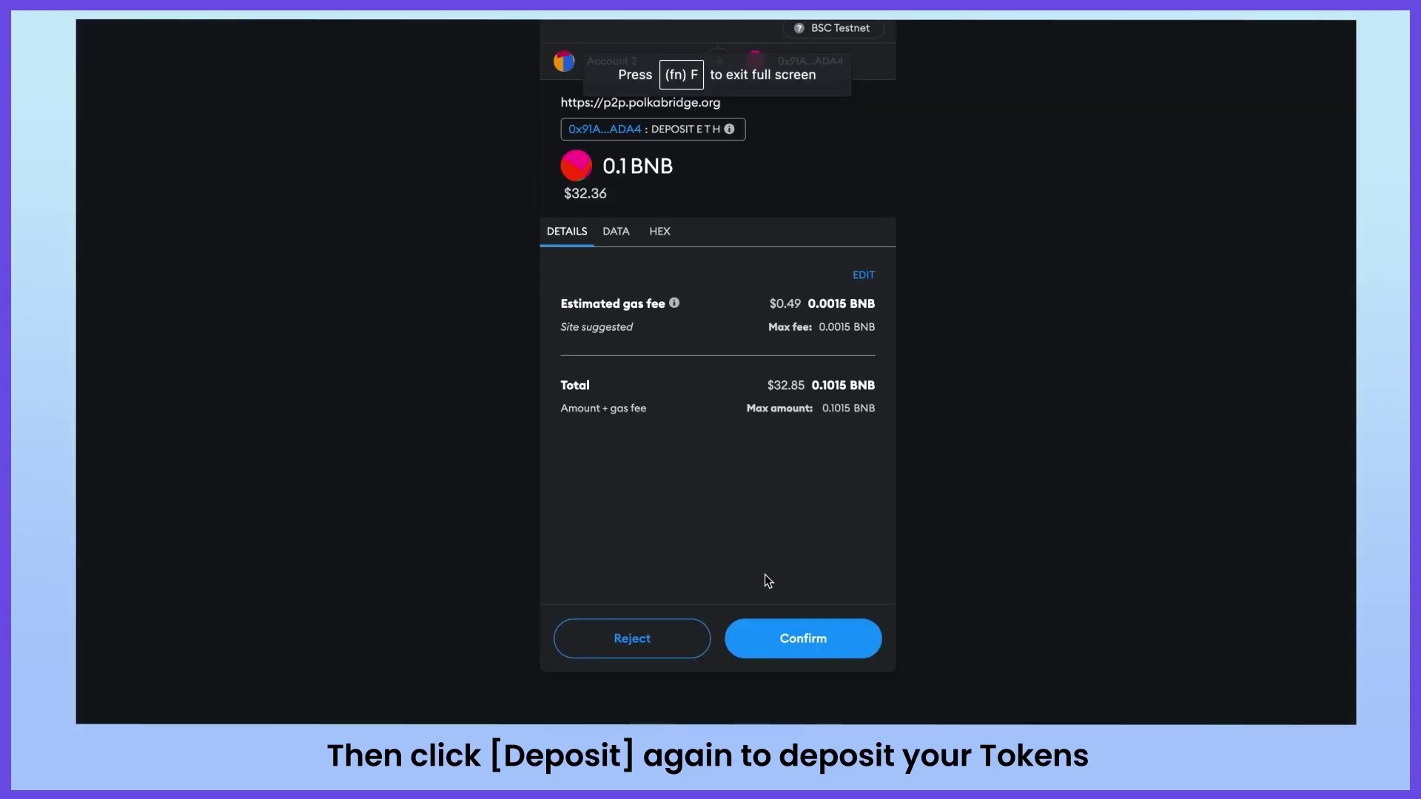
left_click(785, 638)
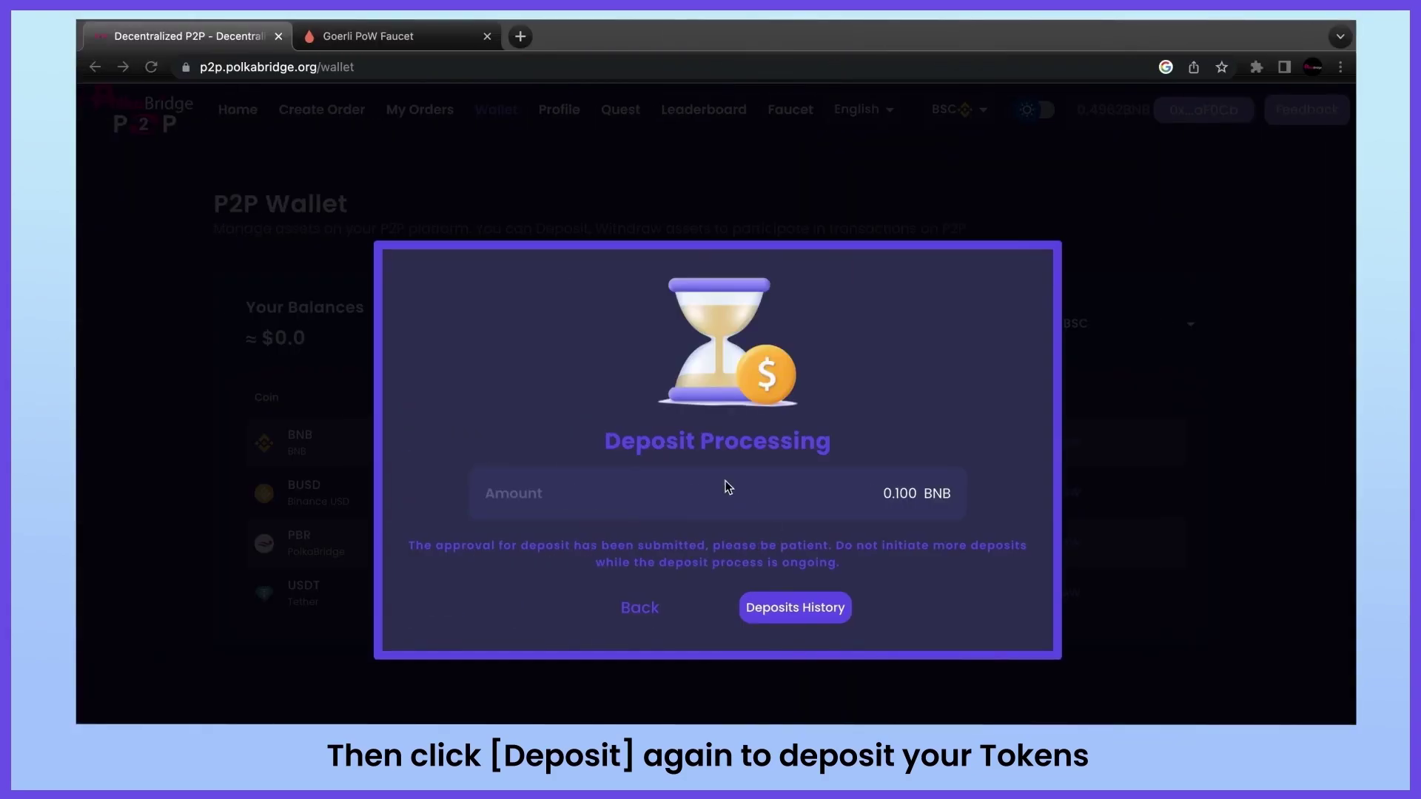
left_click(642, 606)
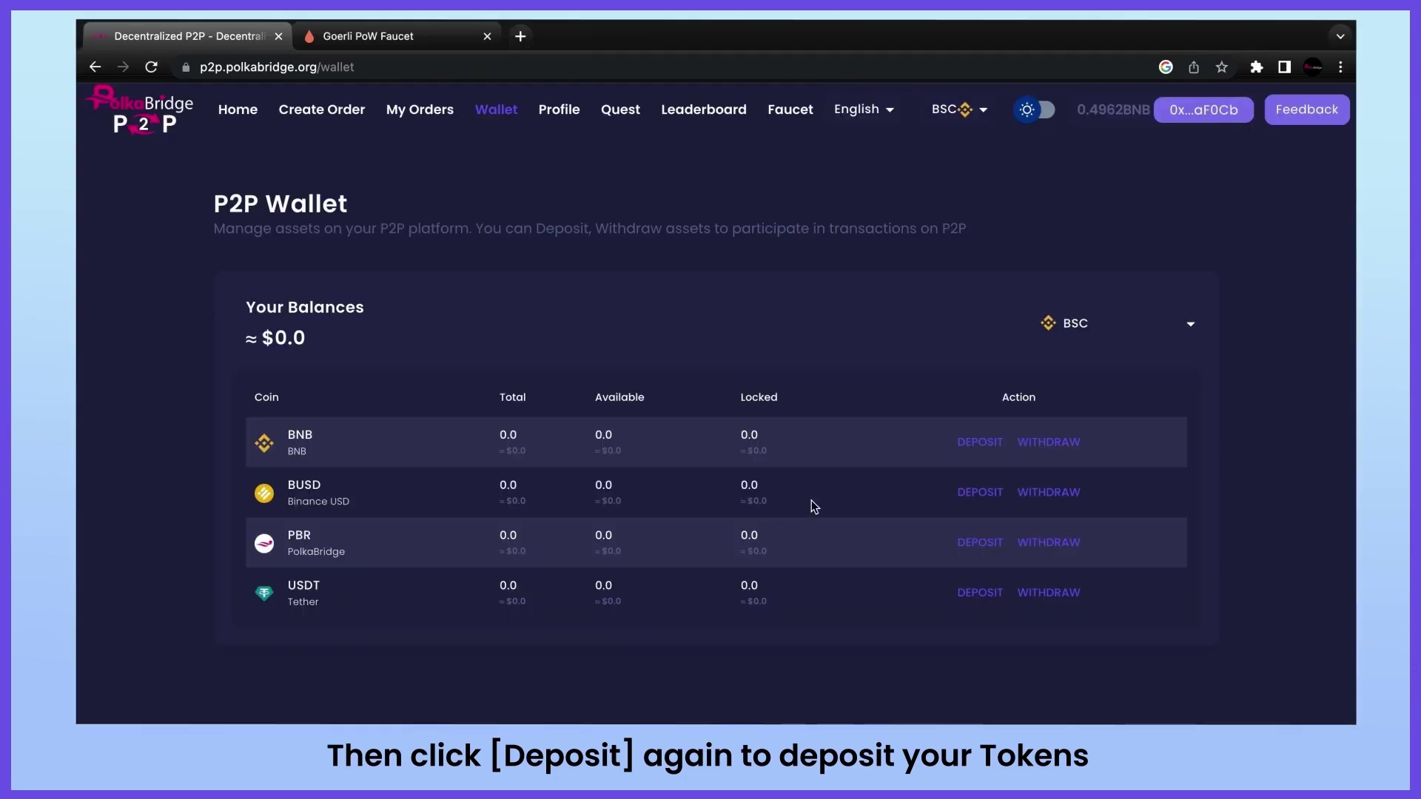
left_click(973, 492)
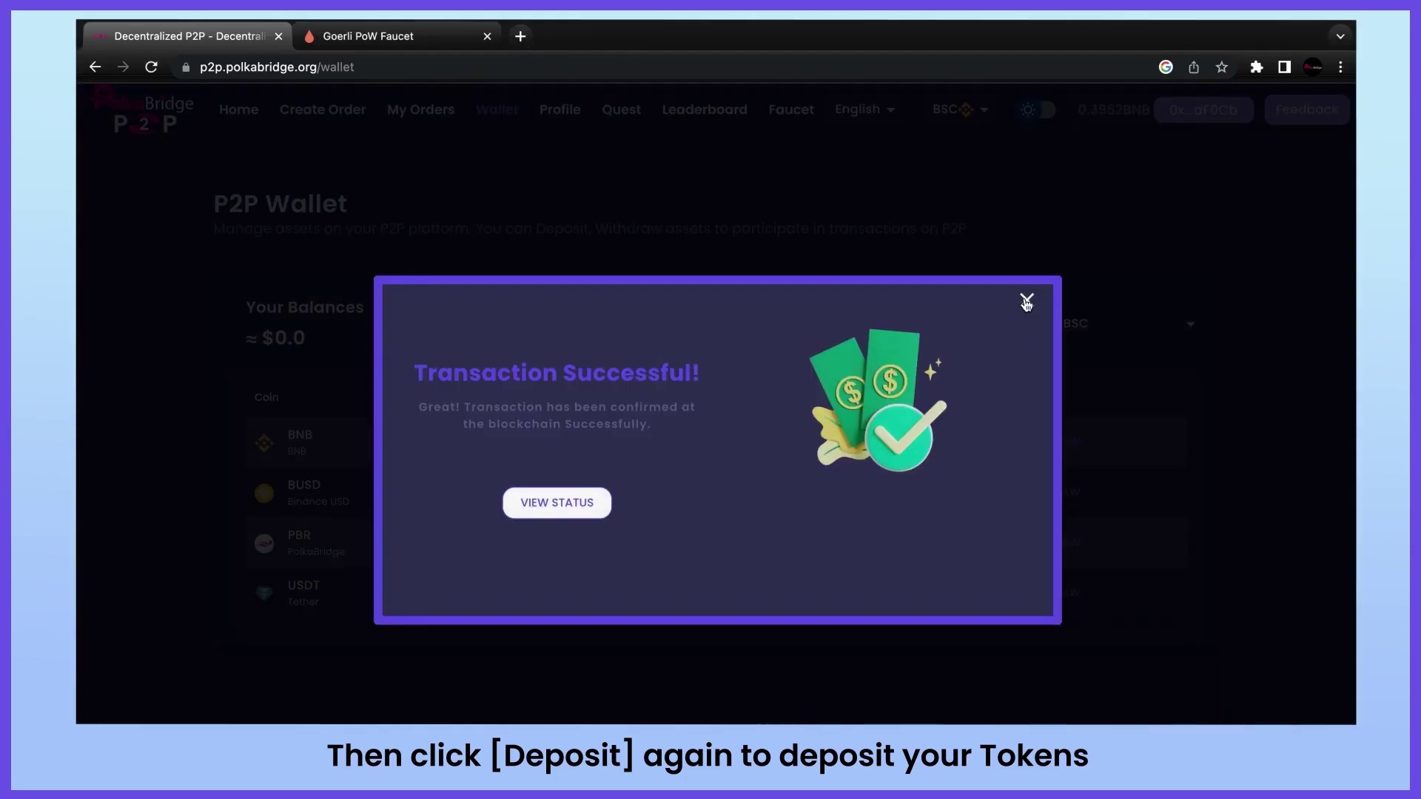
left_click(1027, 300)
- On the Goerli faucet tab, pass the captcha and claim the 0.025 GöETH reward
left_click(439, 33)
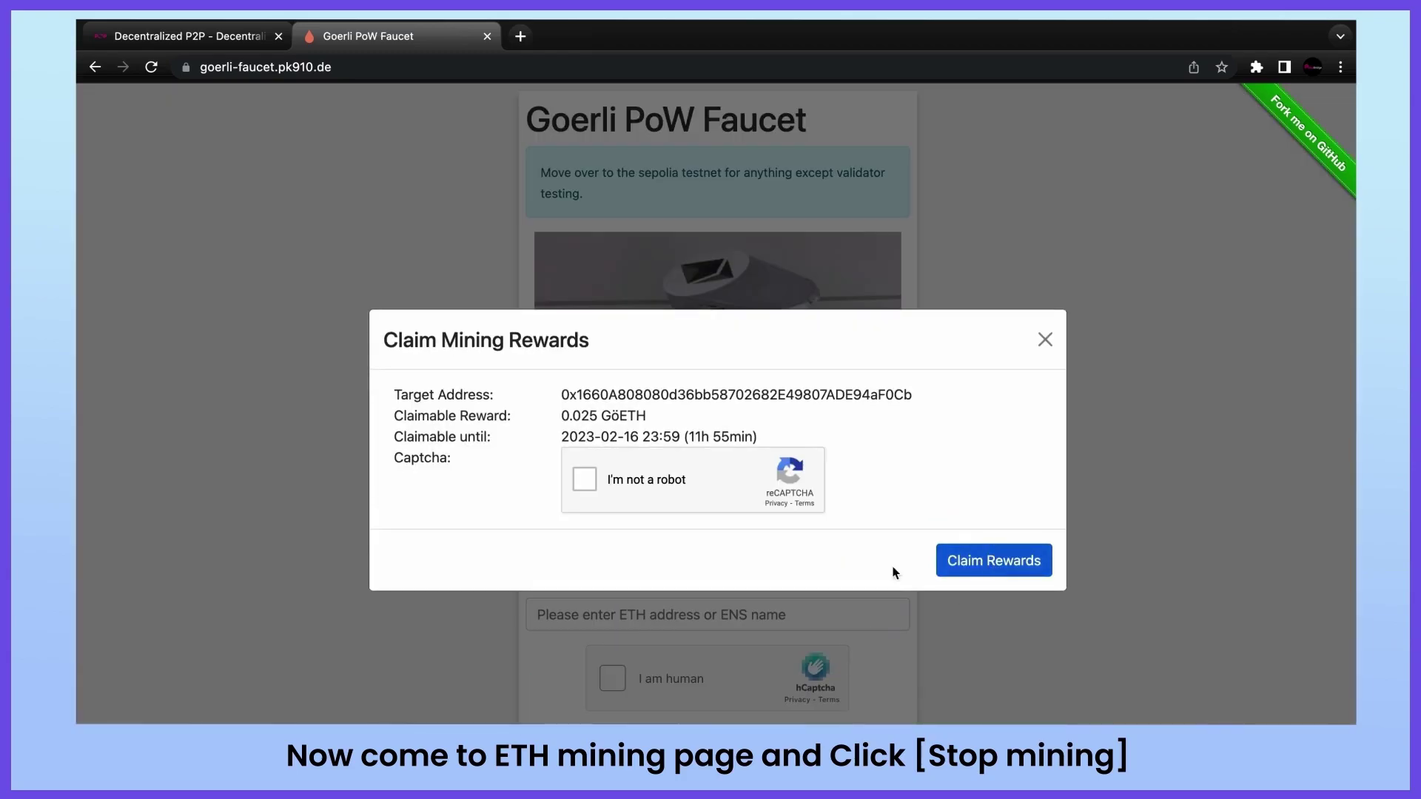
left_click(588, 478)
left_click(976, 560)
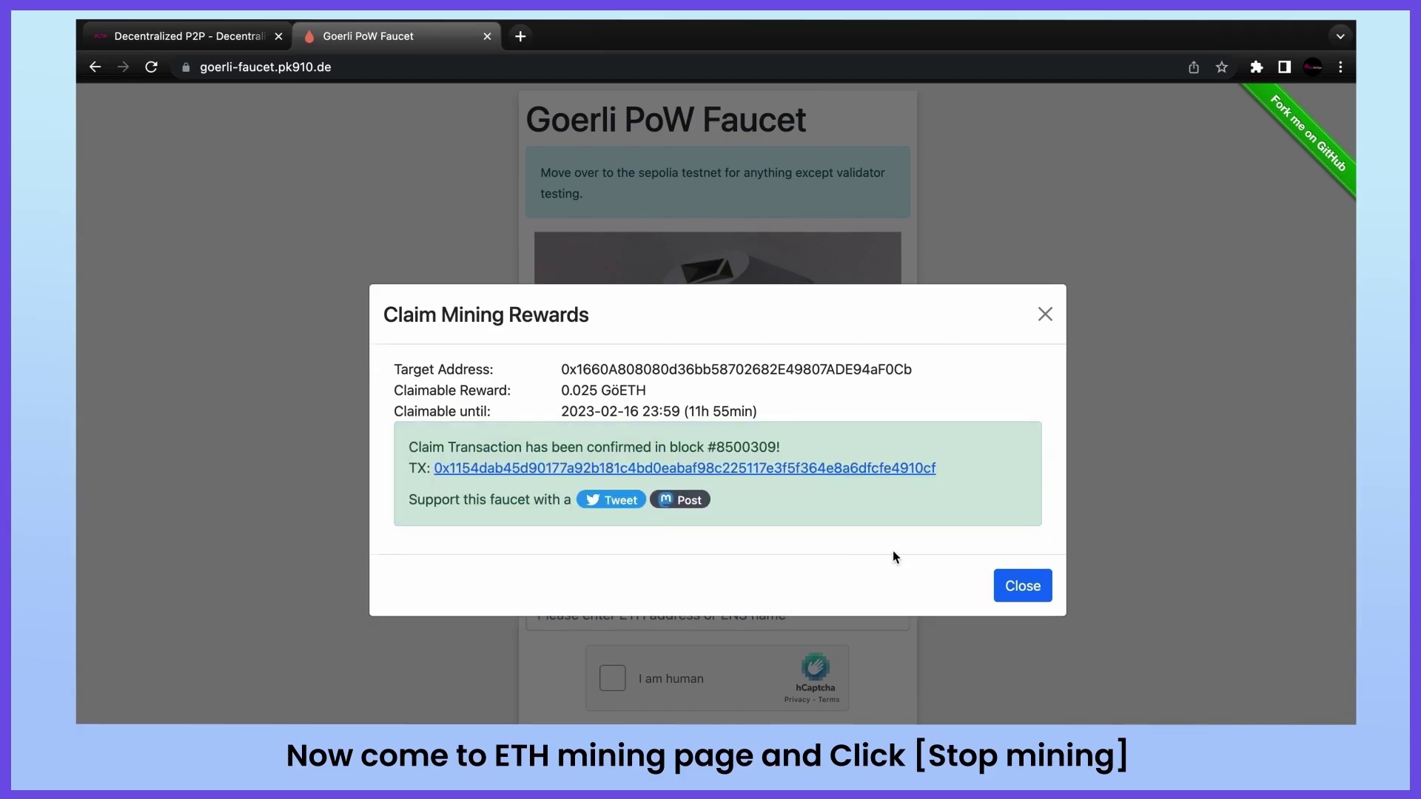
left_click(1029, 589)
- Close the Goerli faucet, reload the P2P wallet, sign in and show BSC balances
left_click(487, 36)
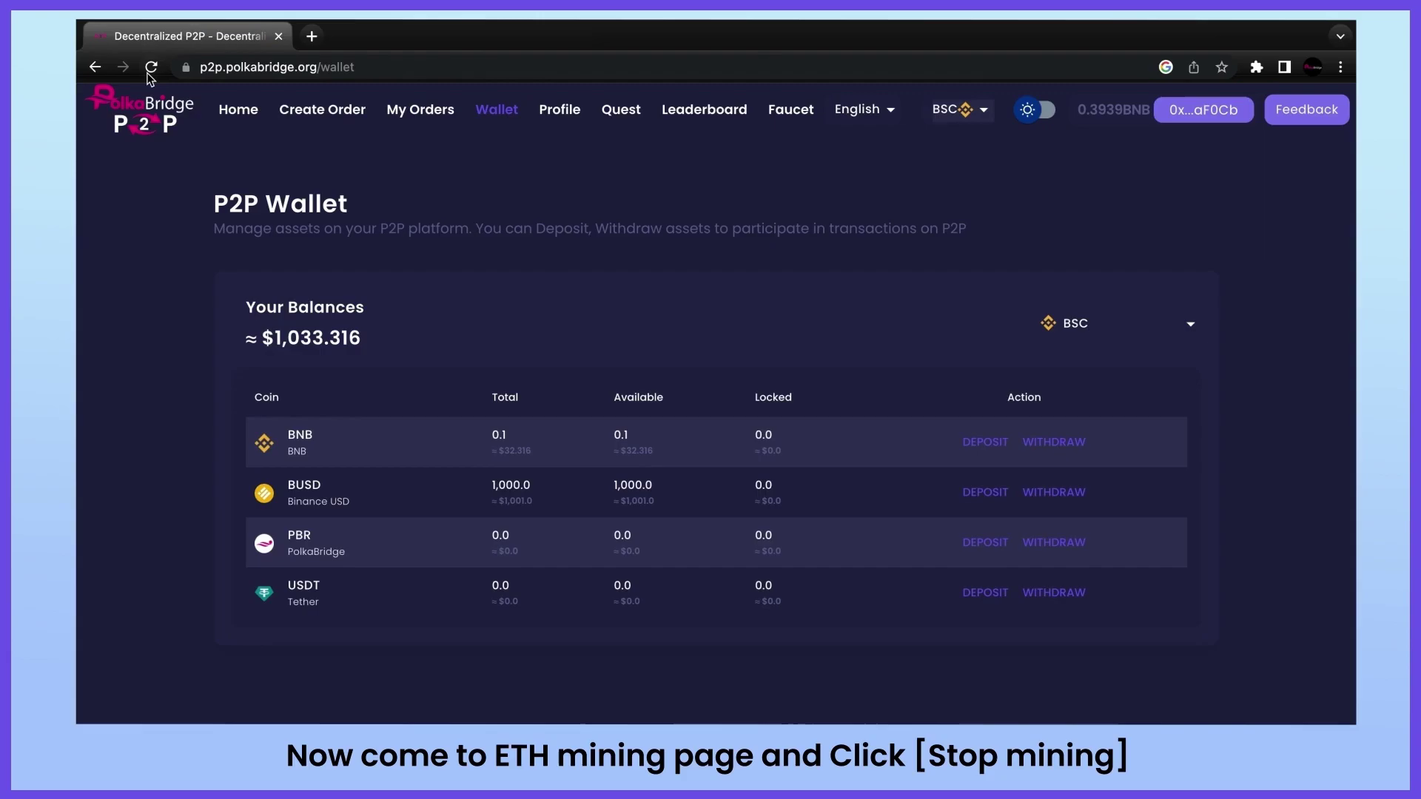
left_click(150, 69)
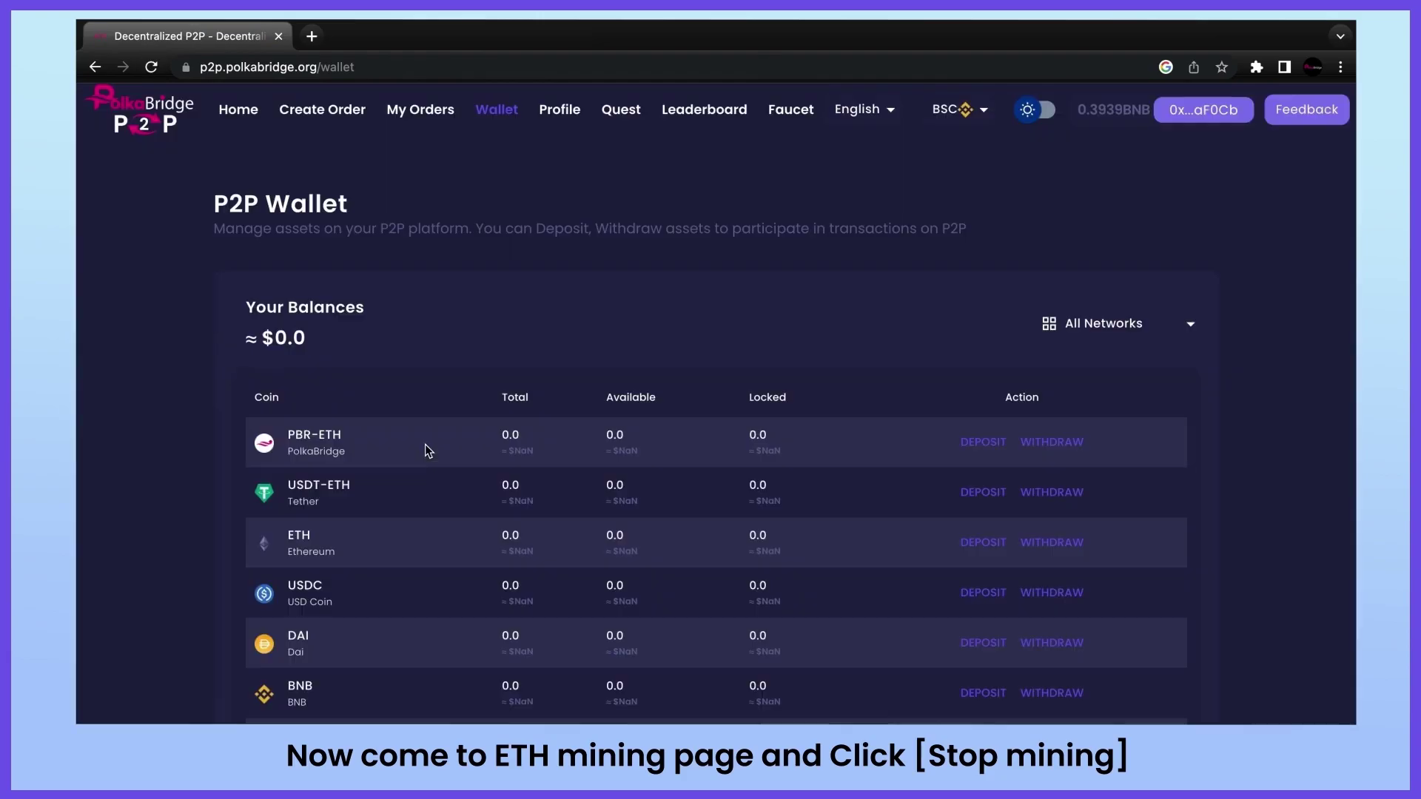
left_click(1103, 324)
left_click(1102, 435)
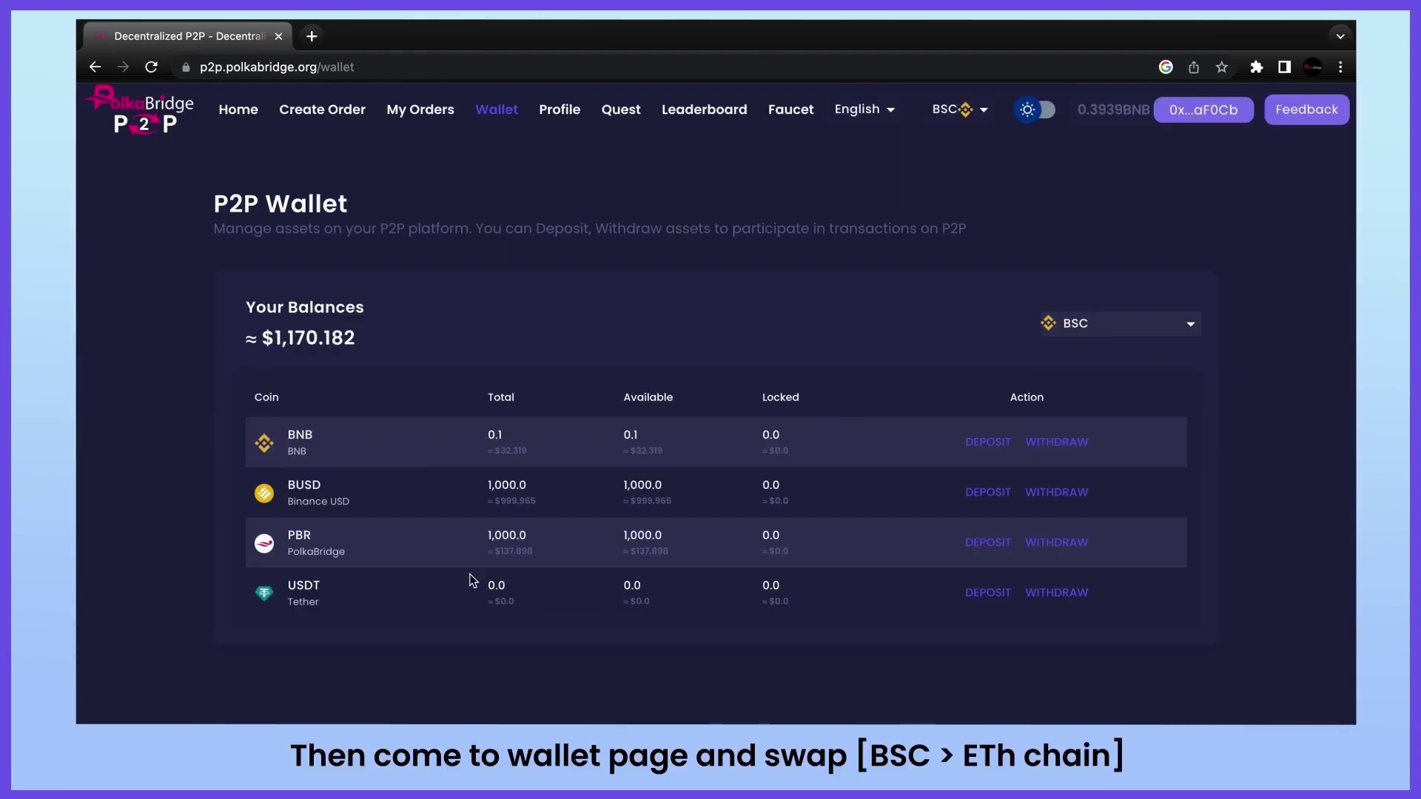
- Switch the site to Ethereum and check the Goerli balance in MetaMask
left_click(962, 110)
left_click(925, 143)
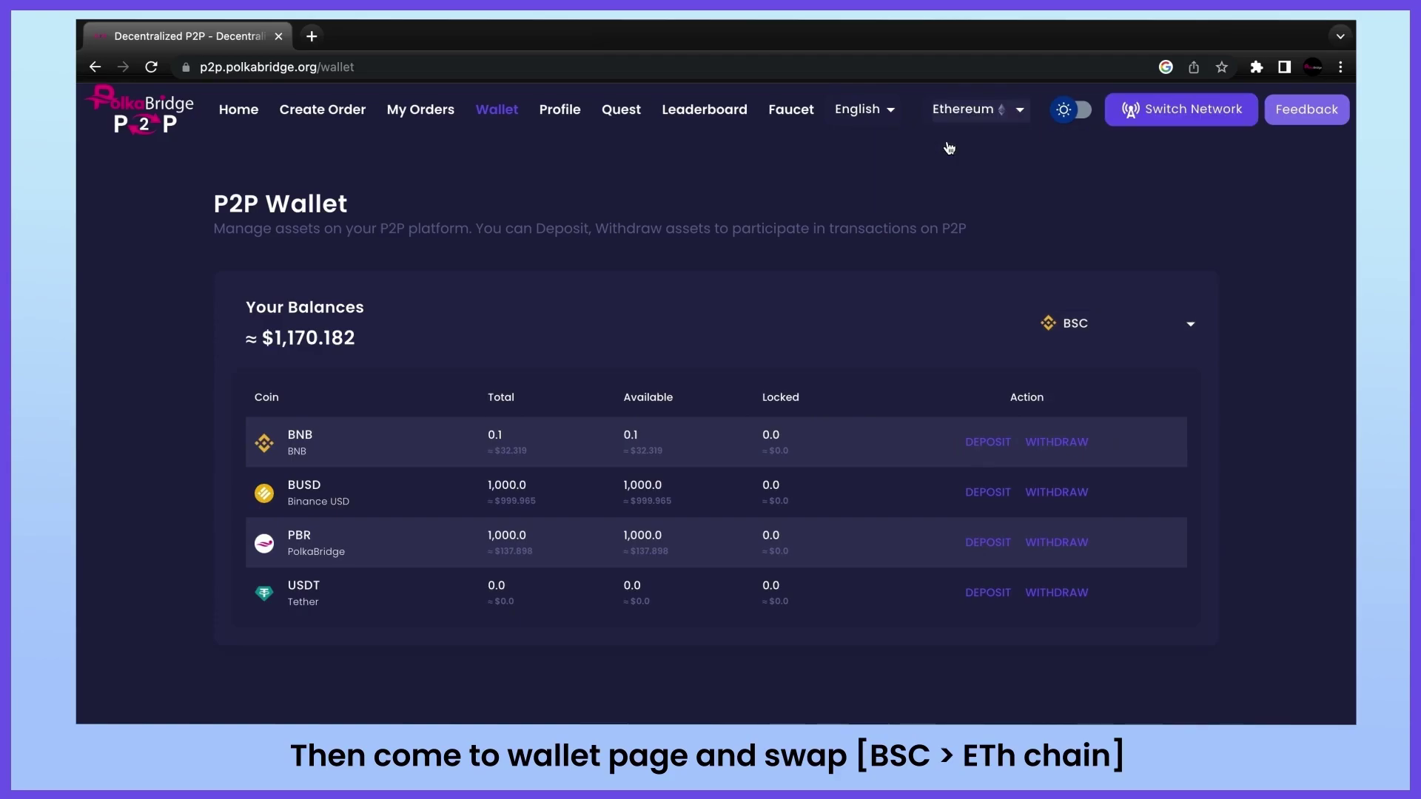
left_click(1191, 111)
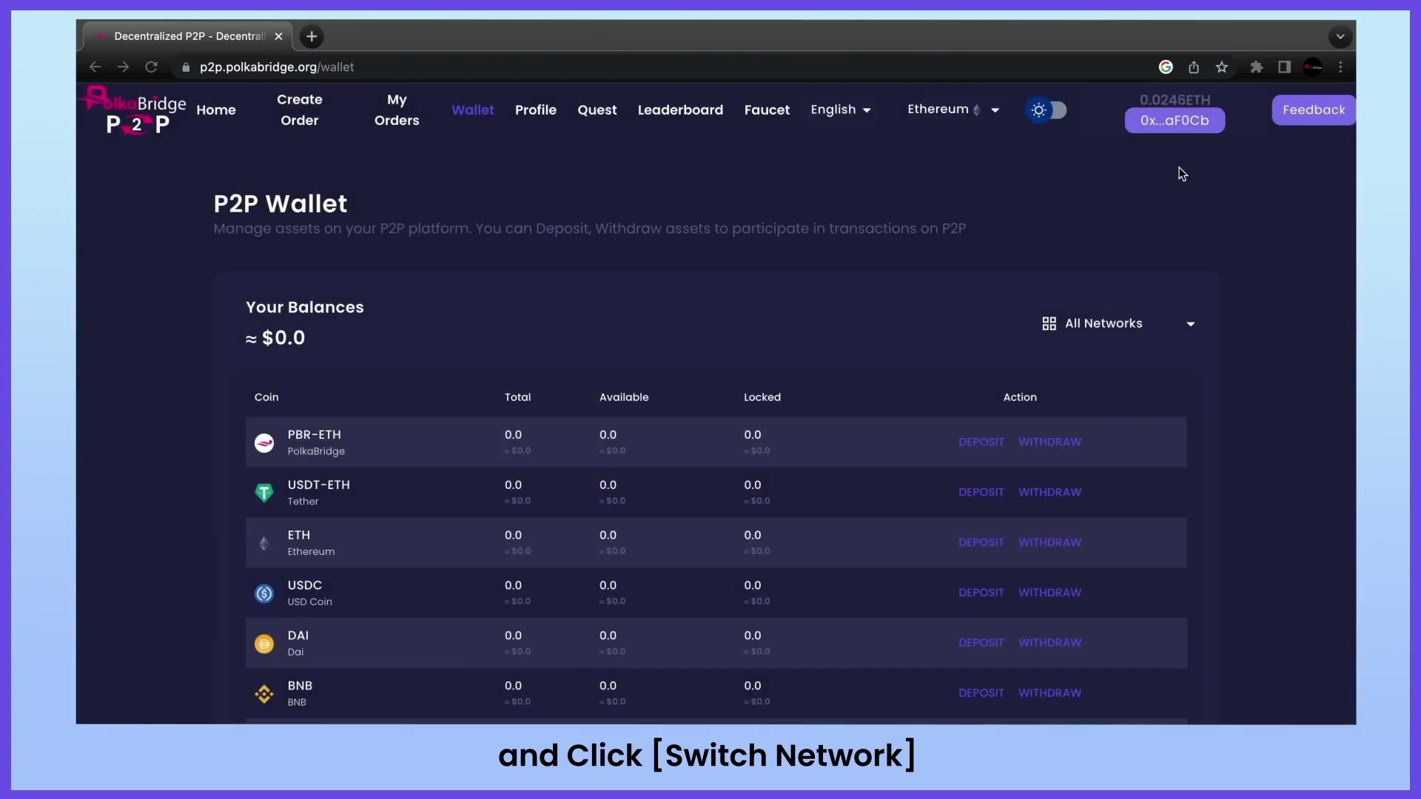
left_click(1255, 66)
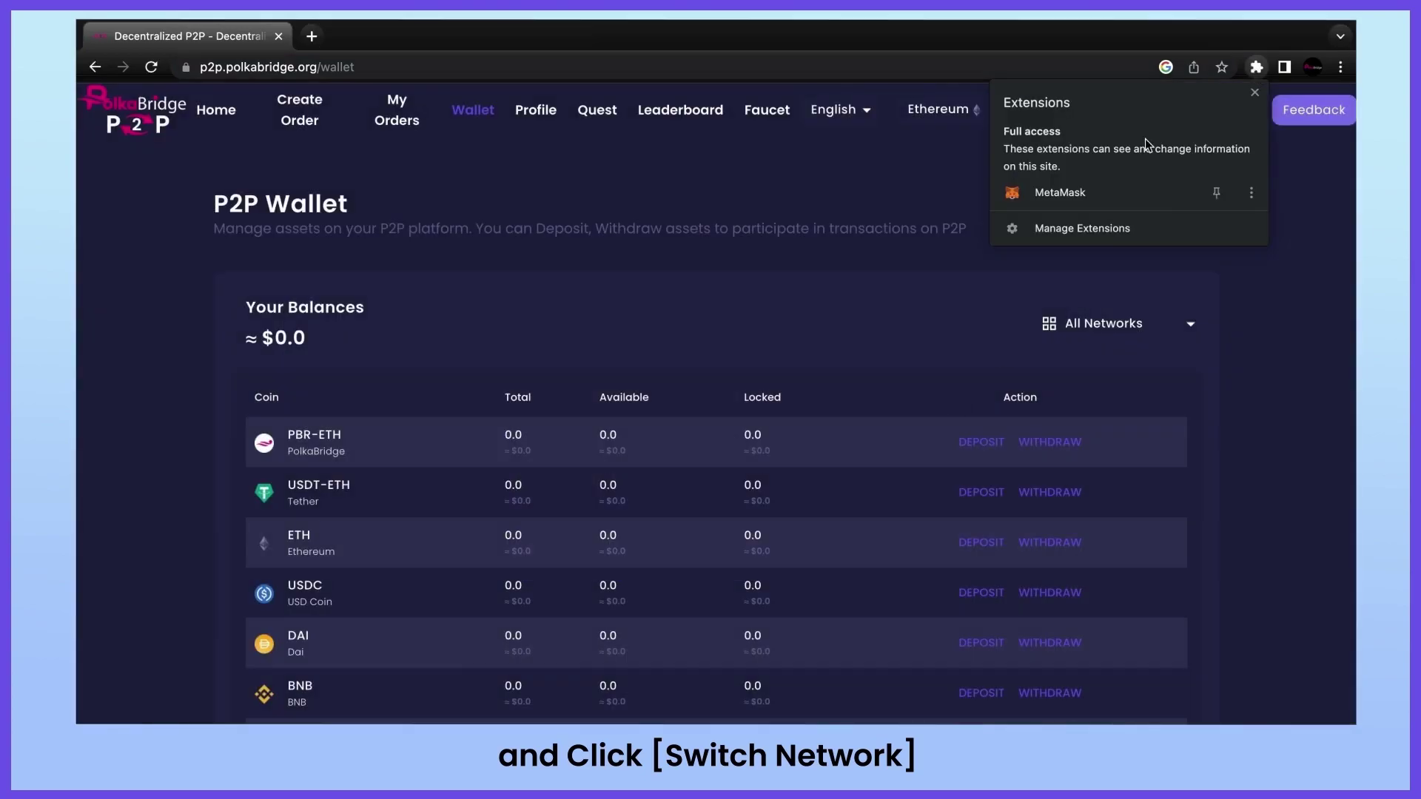
left_click(1103, 194)
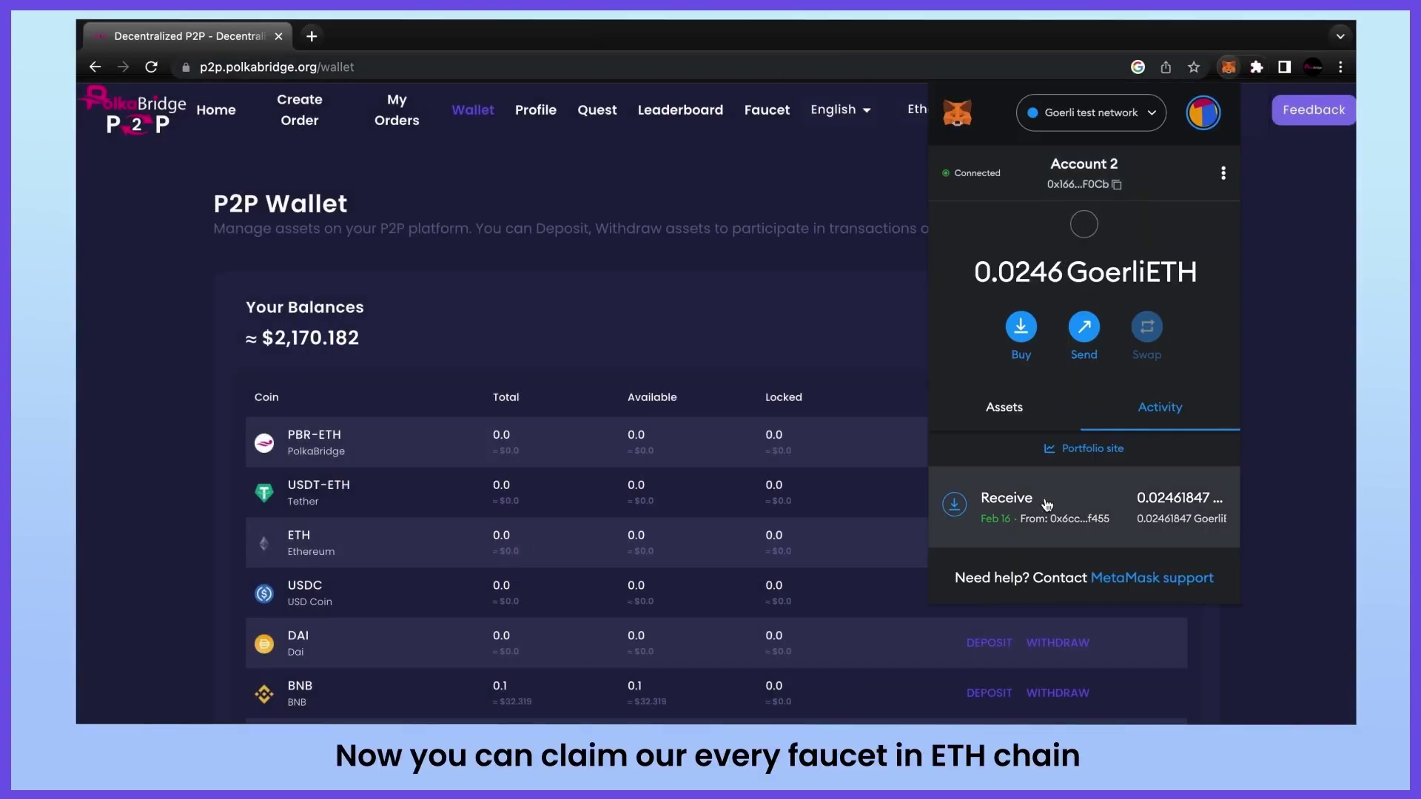
- Claim test tokens from the first Goerli faucet, confirming the transaction in MetaMask
left_click(1272, 212)
left_click(763, 118)
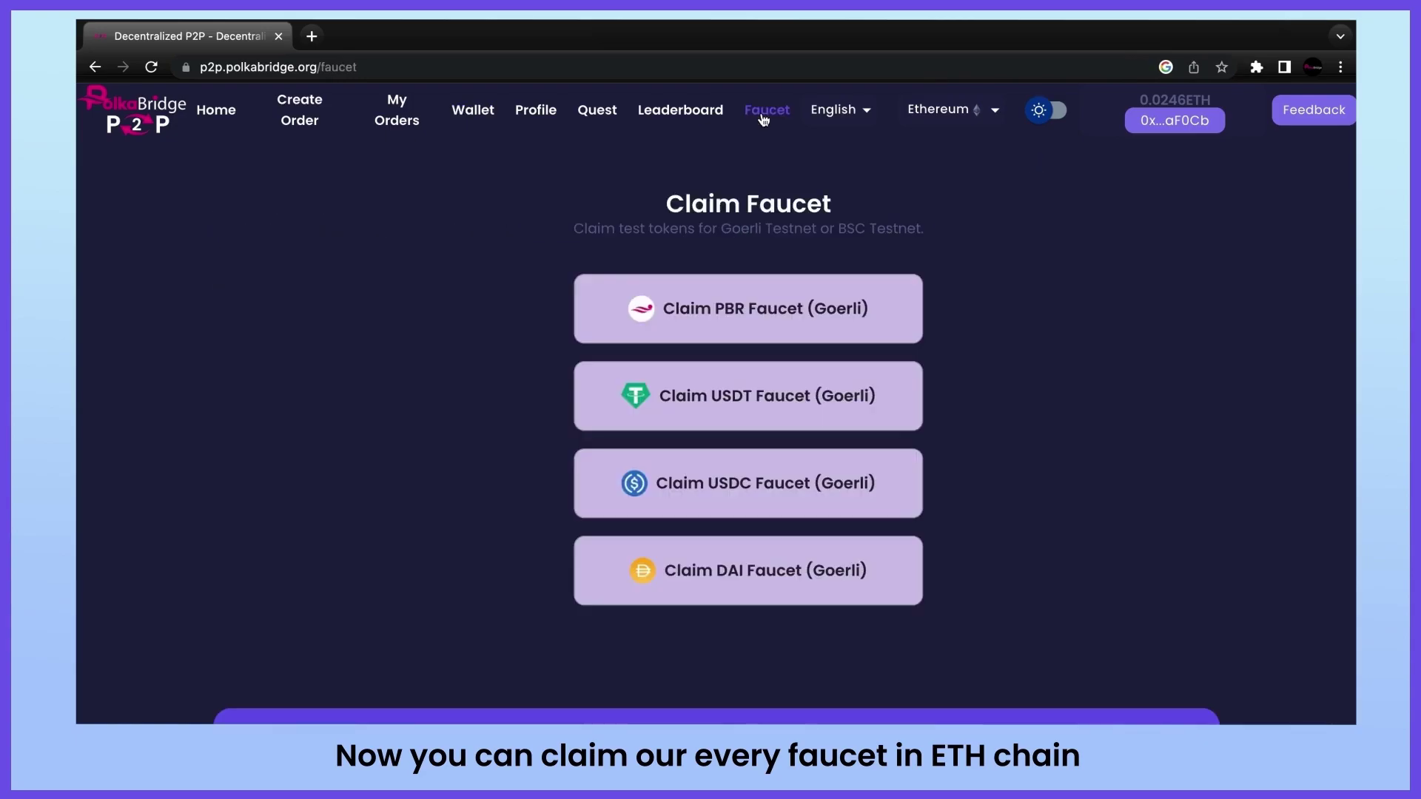
left_click(751, 311)
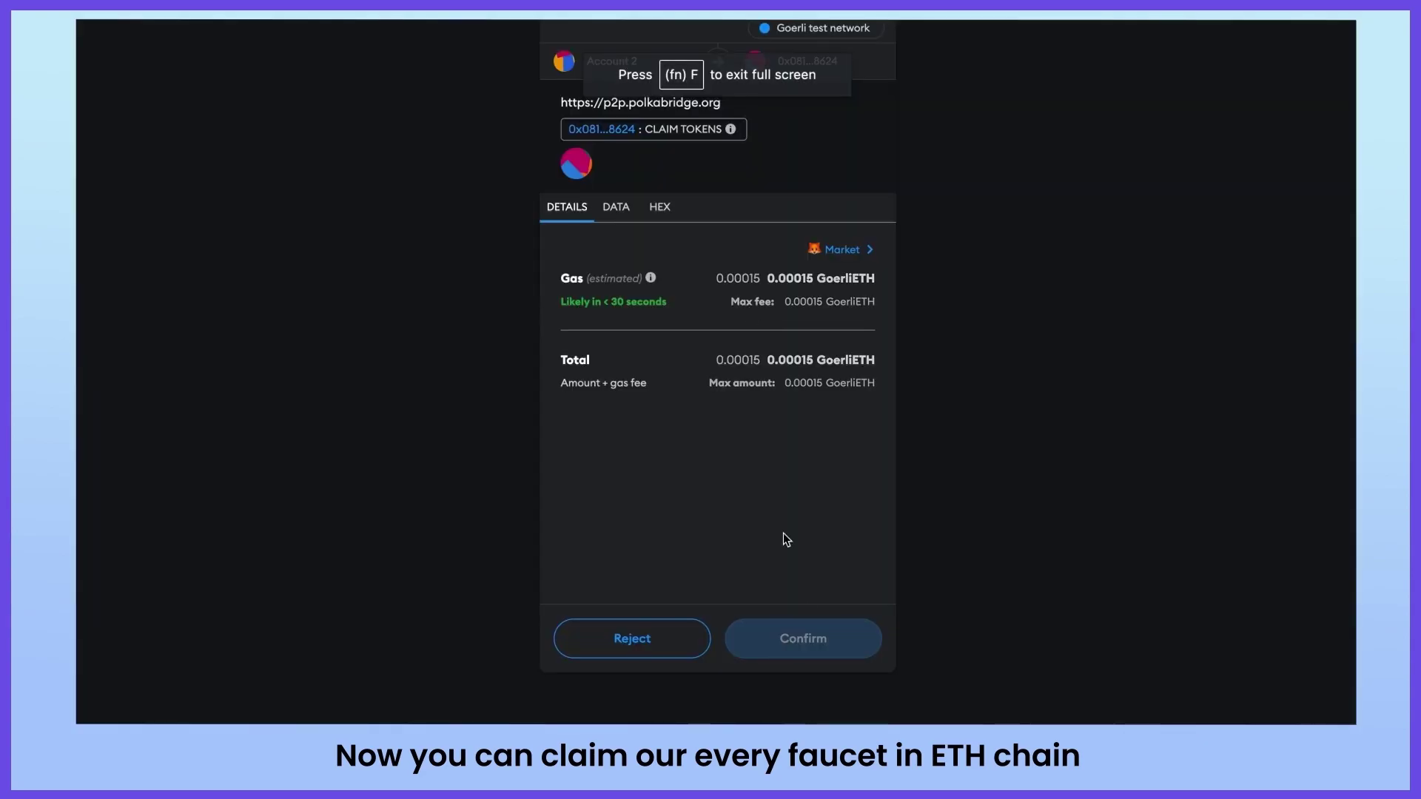
left_click(806, 638)
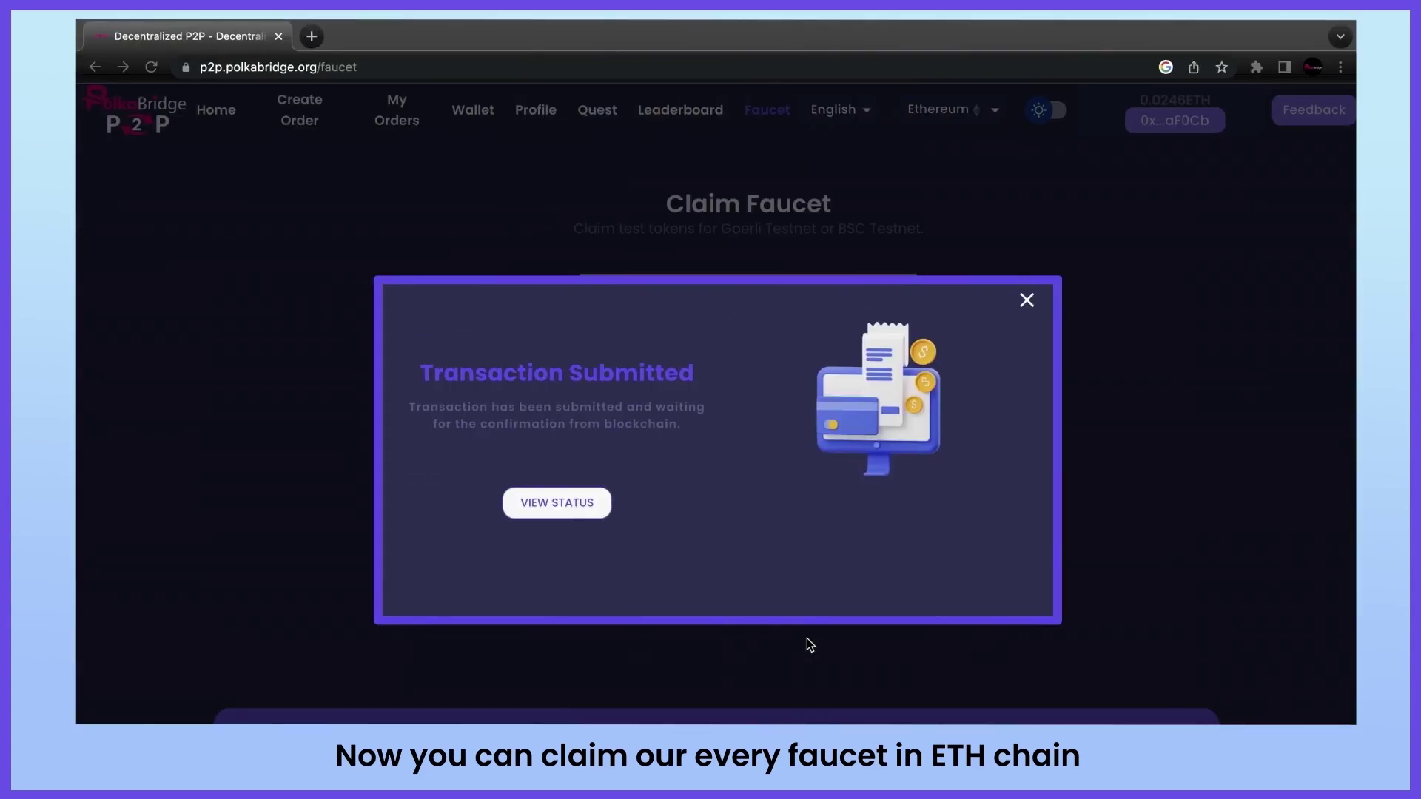
left_click(1026, 300)
- Claim tokens from a second Goerli faucet, then reload the wallet page
left_click(827, 396)
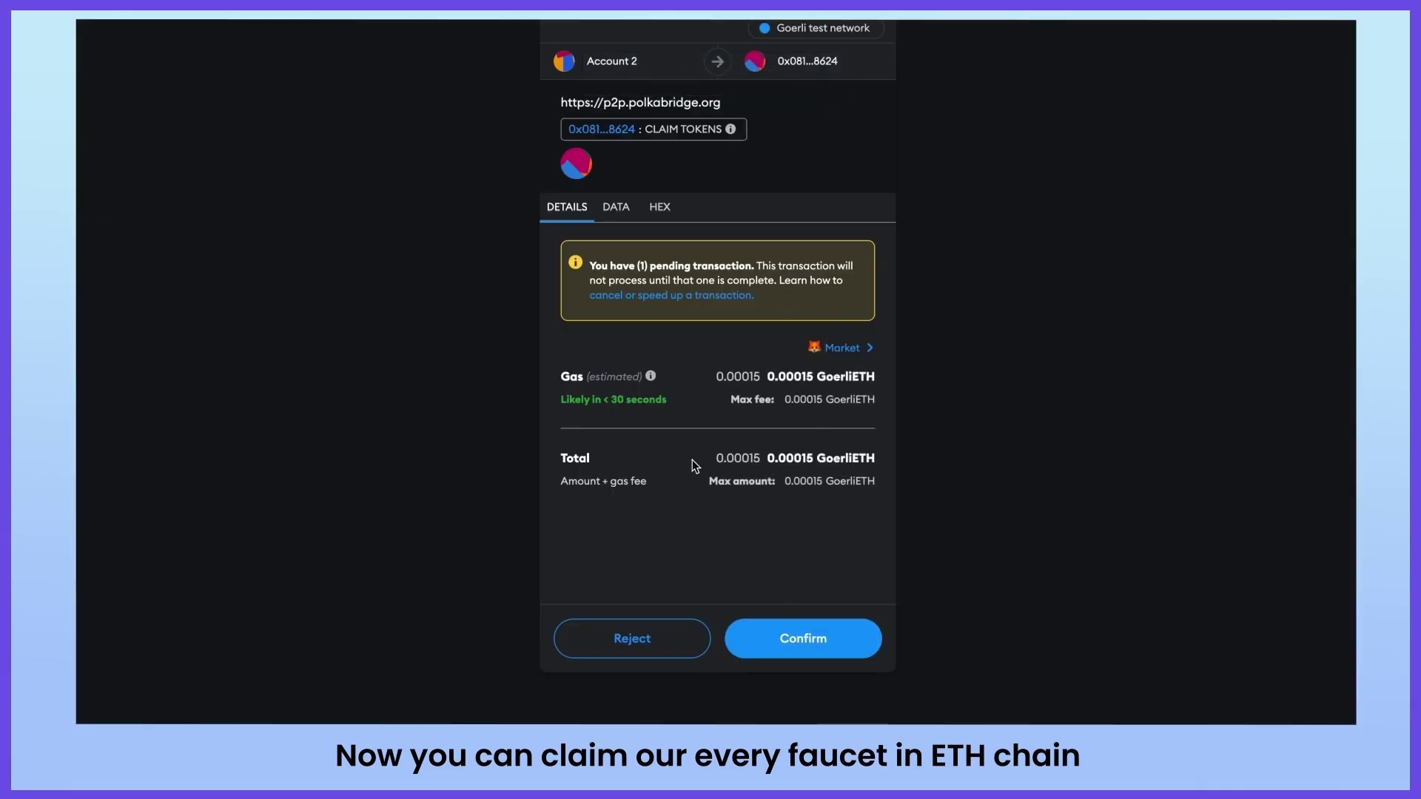
left_click(772, 641)
left_click(1026, 301)
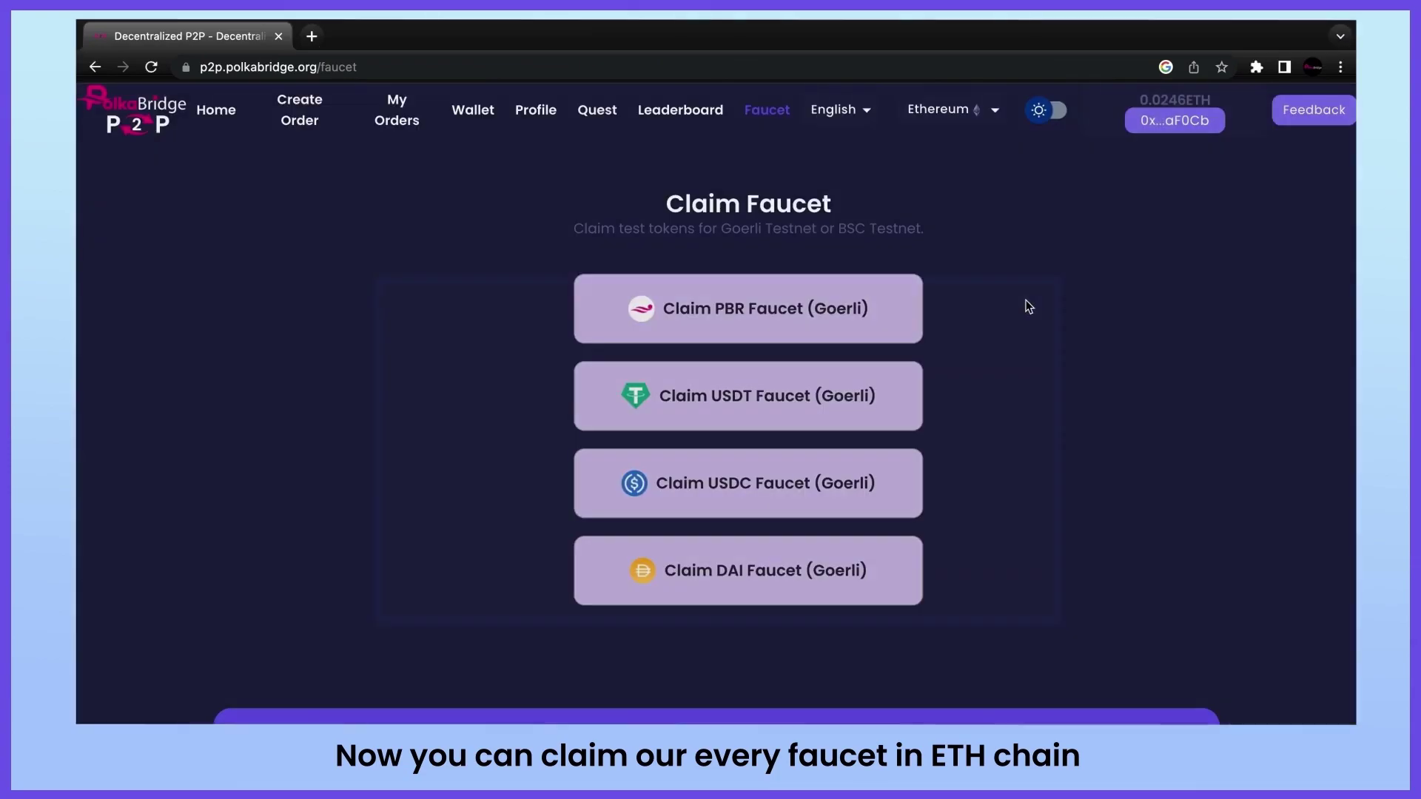
left_click(152, 67)
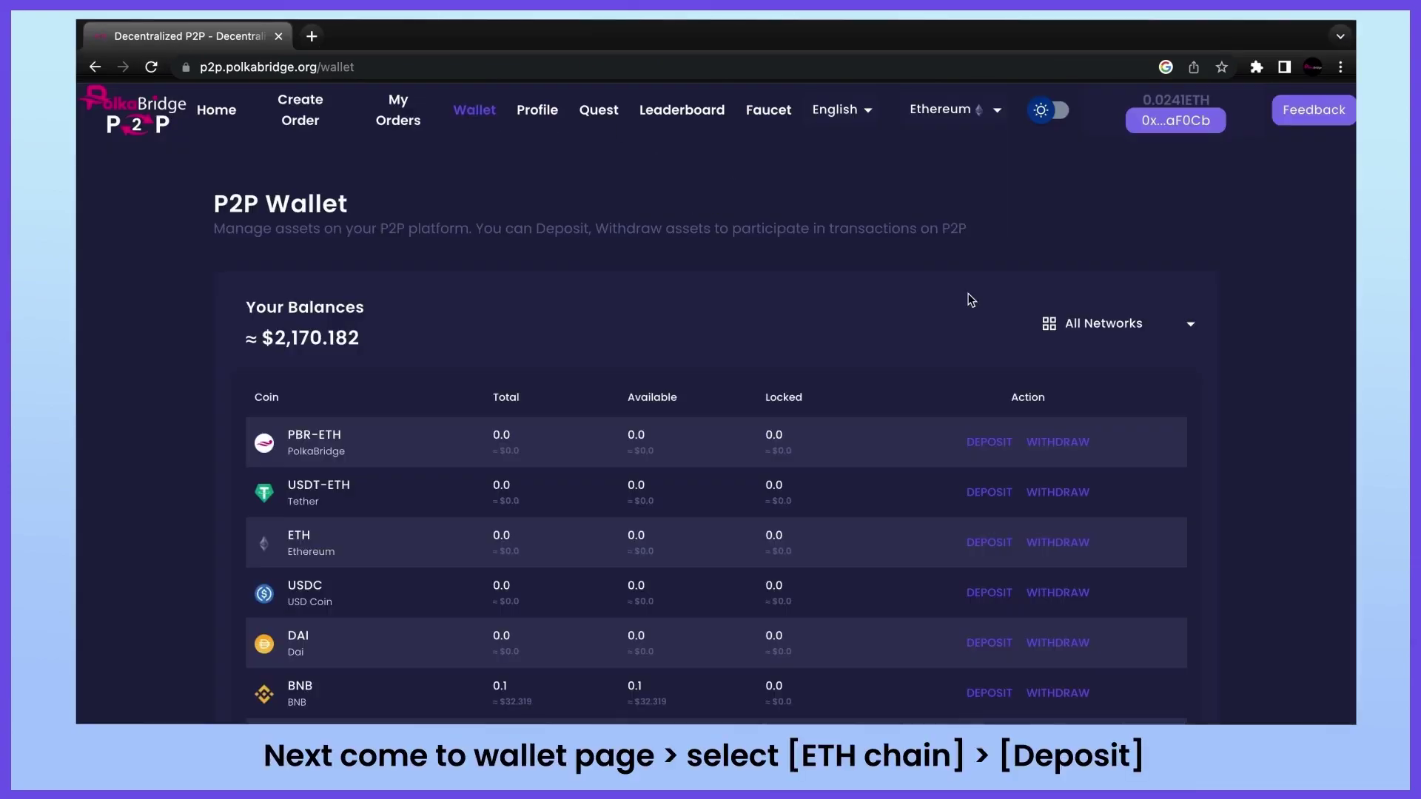
- Show Ethereum-chain balances and approve PBR and USDT spending for deposits
left_click(1114, 325)
left_click(1102, 410)
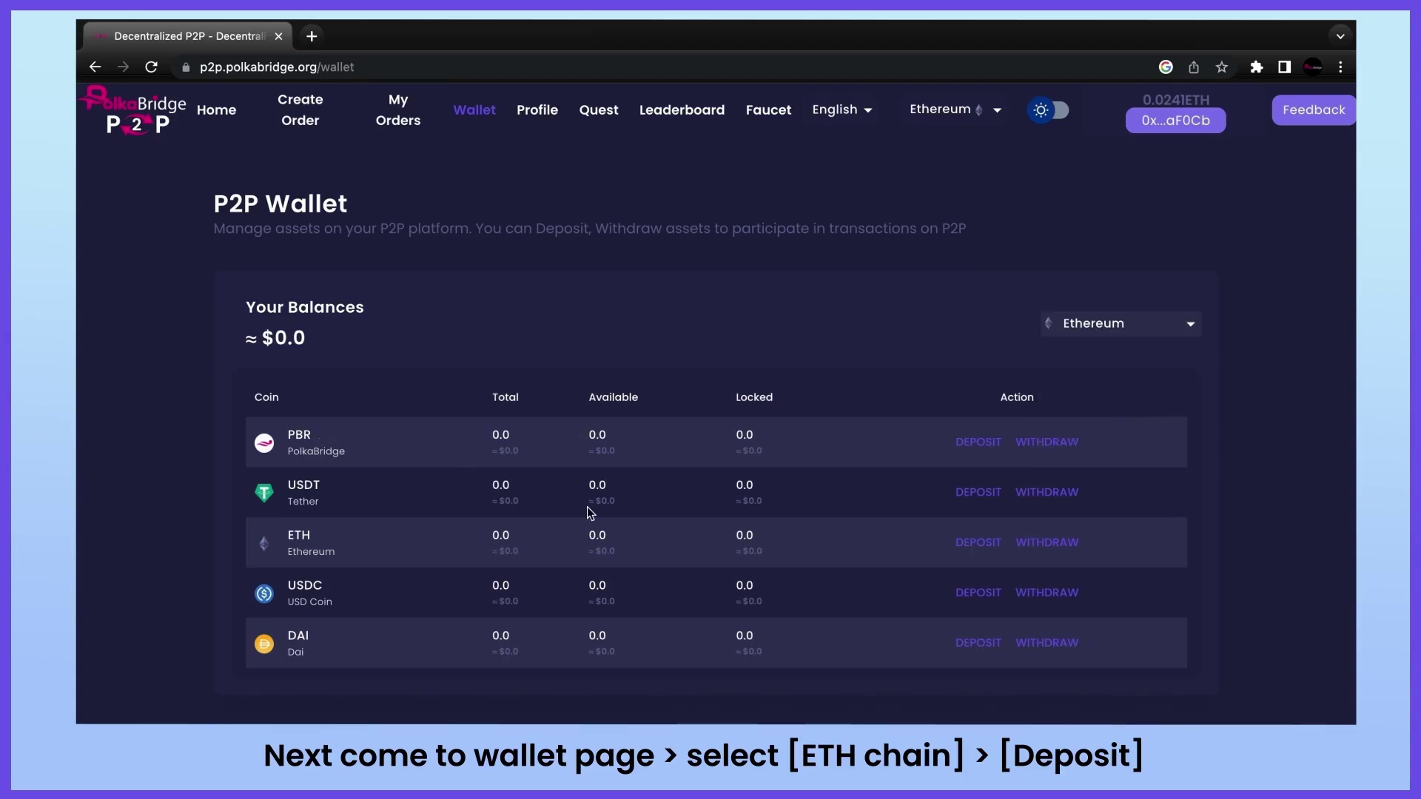
left_click(977, 443)
left_click(823, 495)
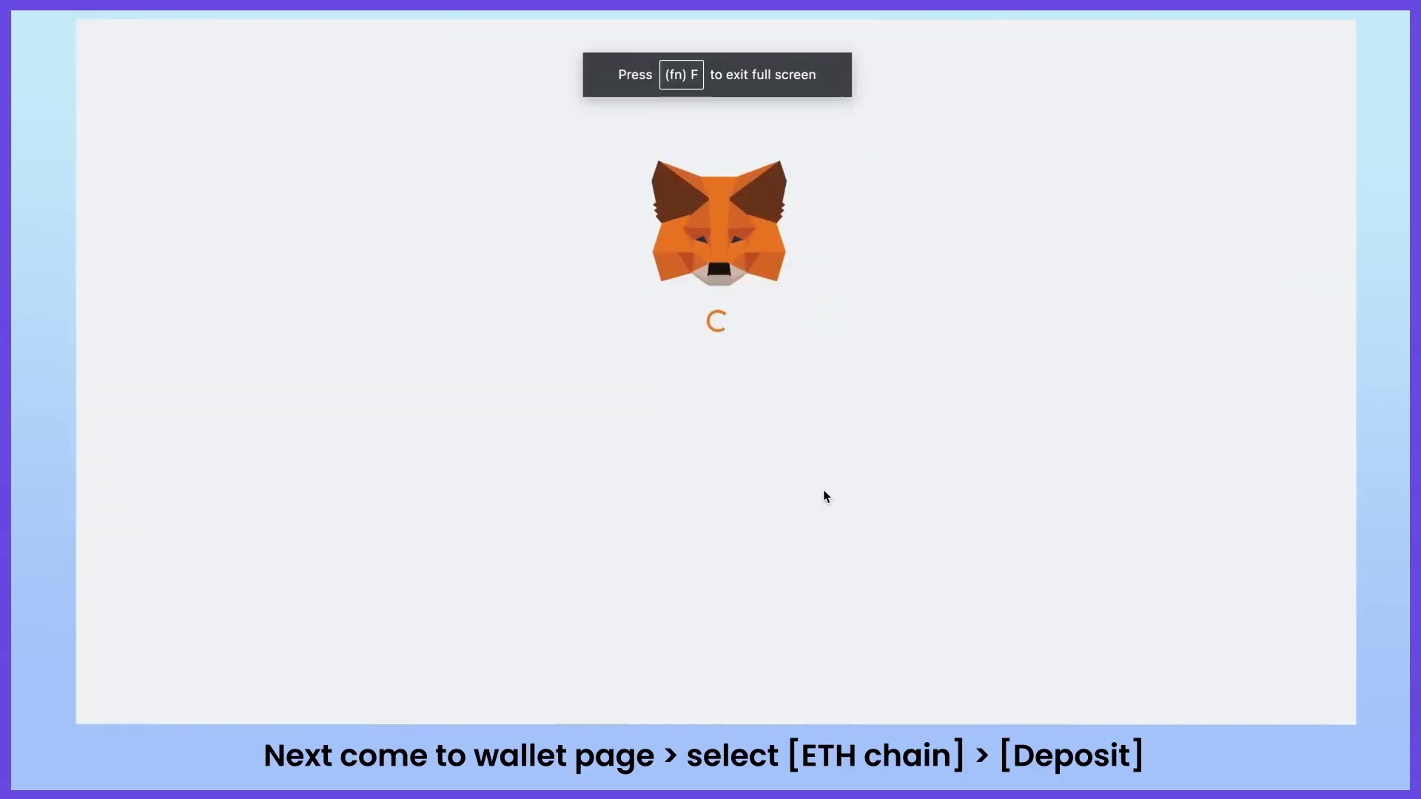
left_click(823, 545)
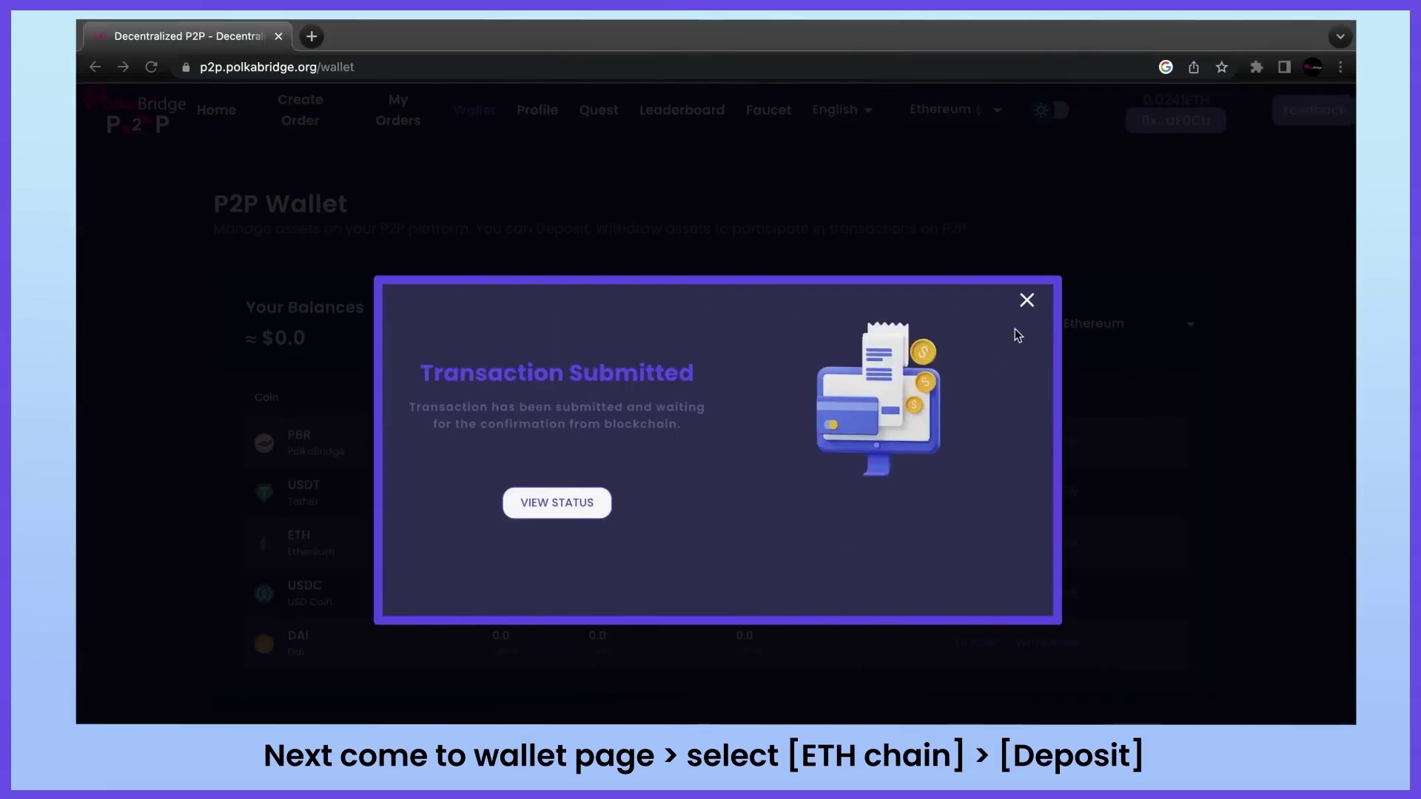
left_click(1028, 305)
left_click(978, 492)
left_click(811, 506)
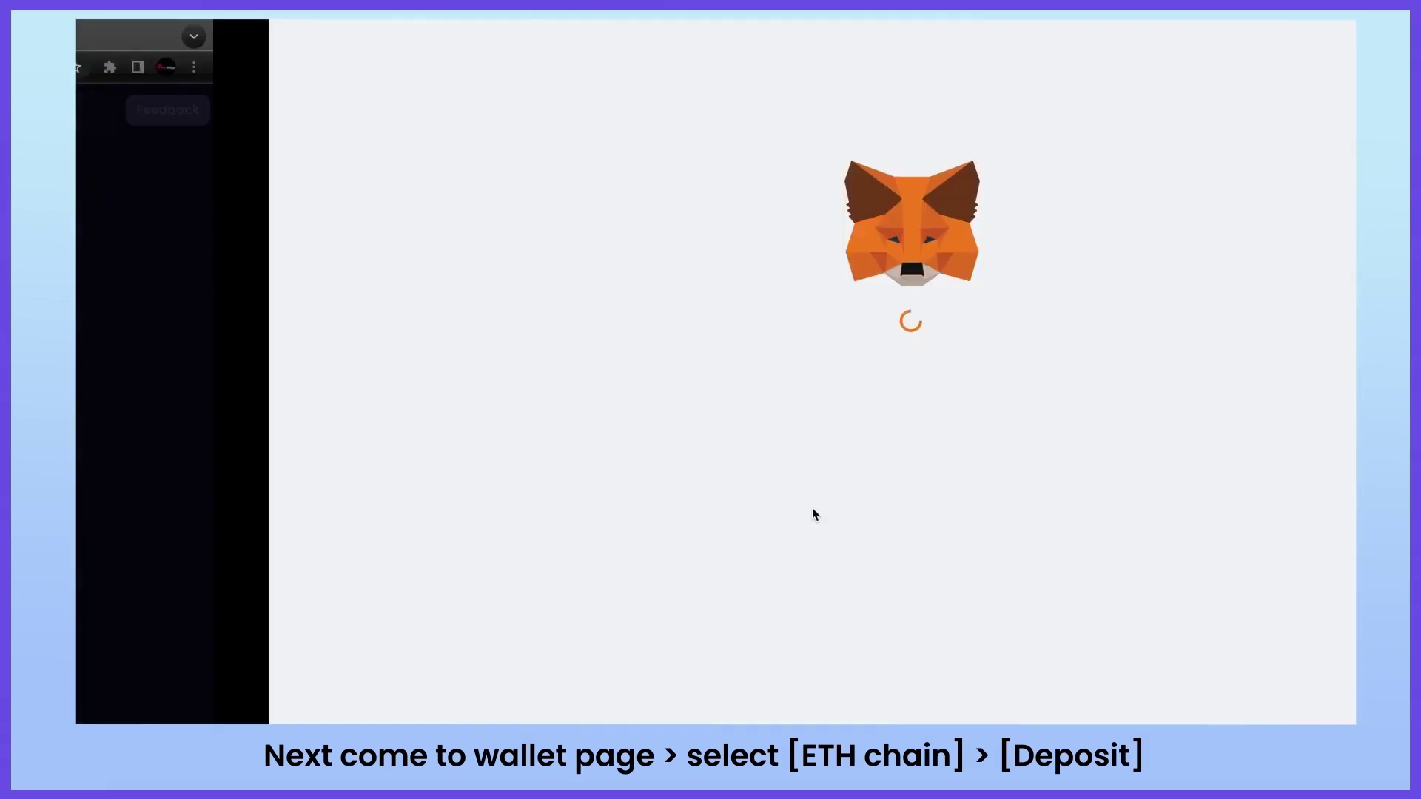
left_click(811, 537)
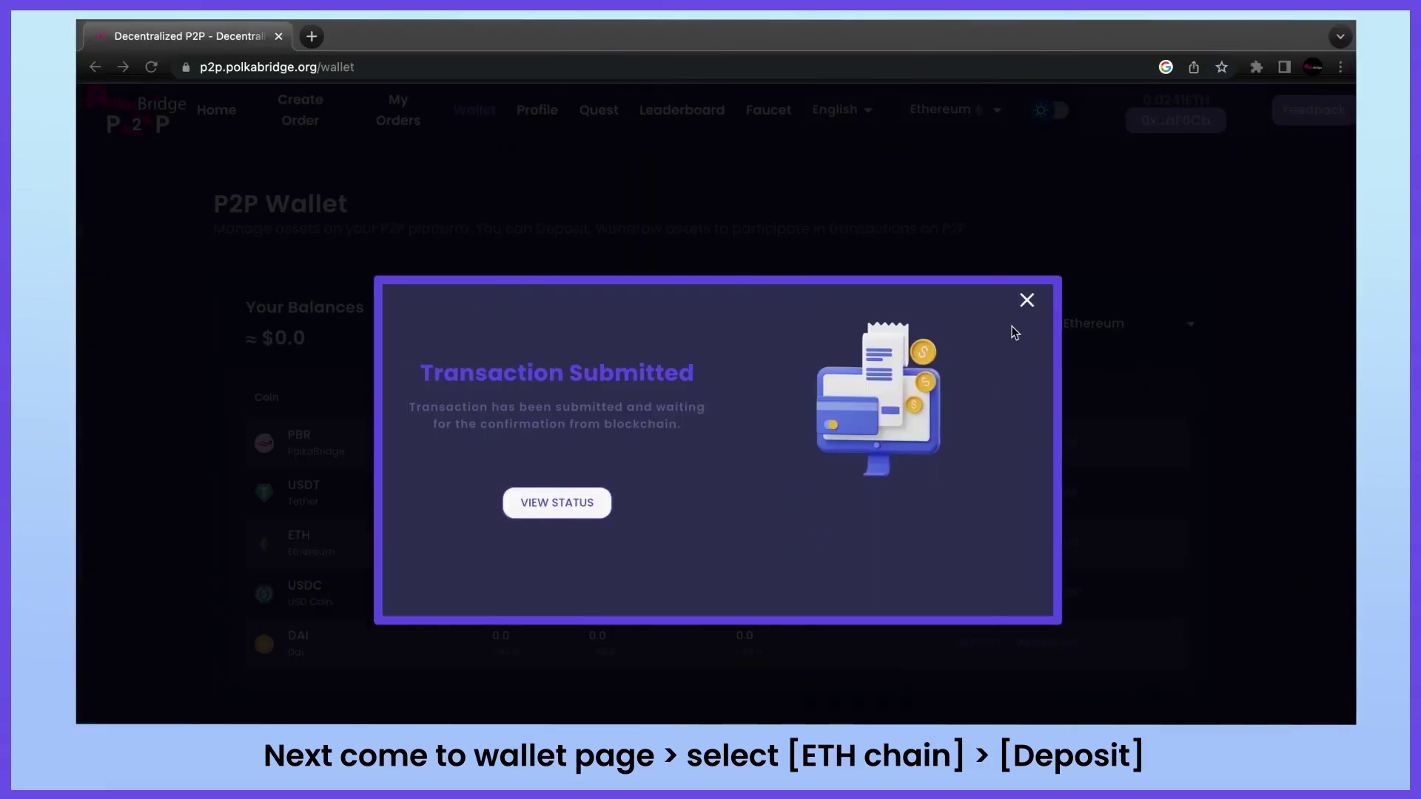
left_click(1025, 303)
- Deposit 1,000 PBR and 1,000 USDT into the Ethereum P2P wallet
left_click(978, 447)
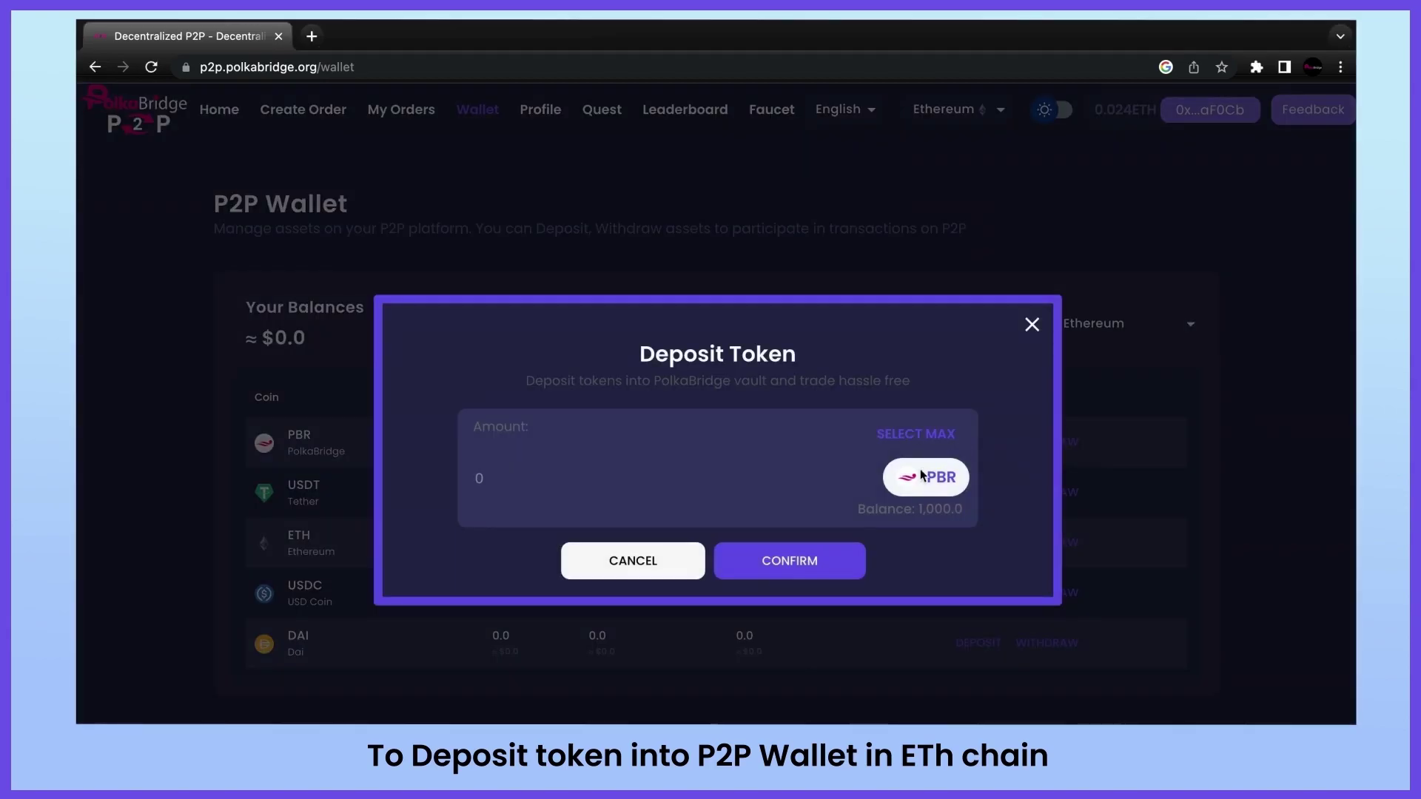
left_click(799, 562)
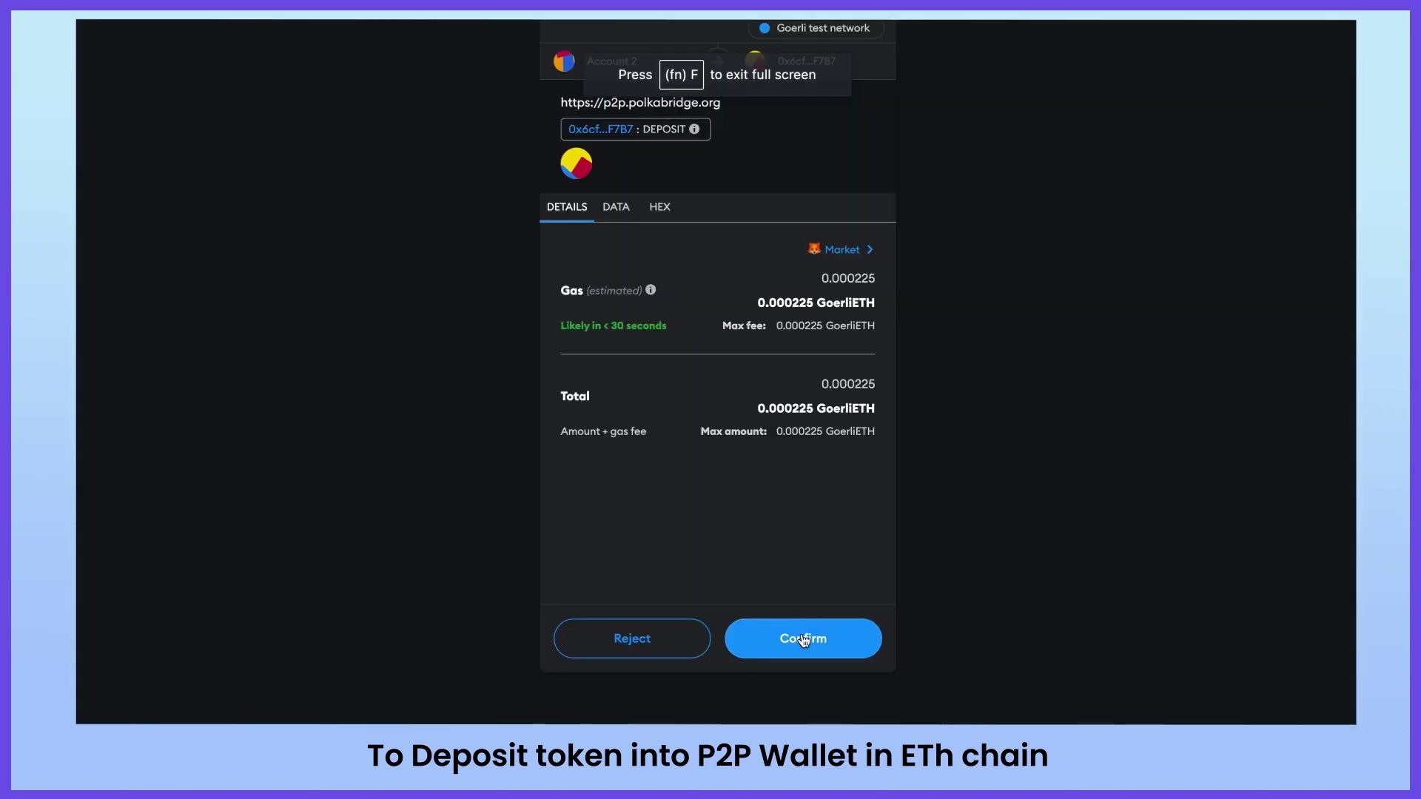
left_click(807, 641)
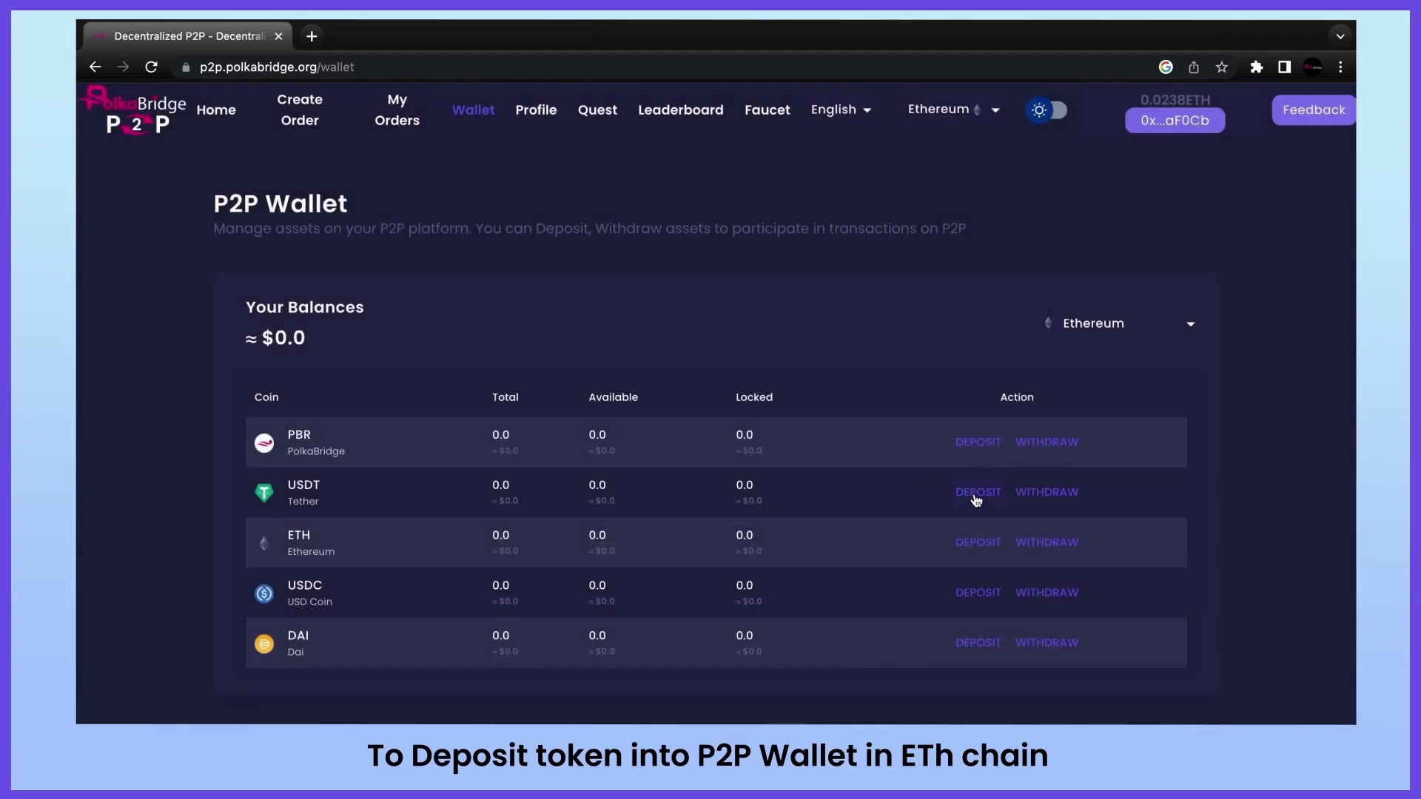
left_click(978, 492)
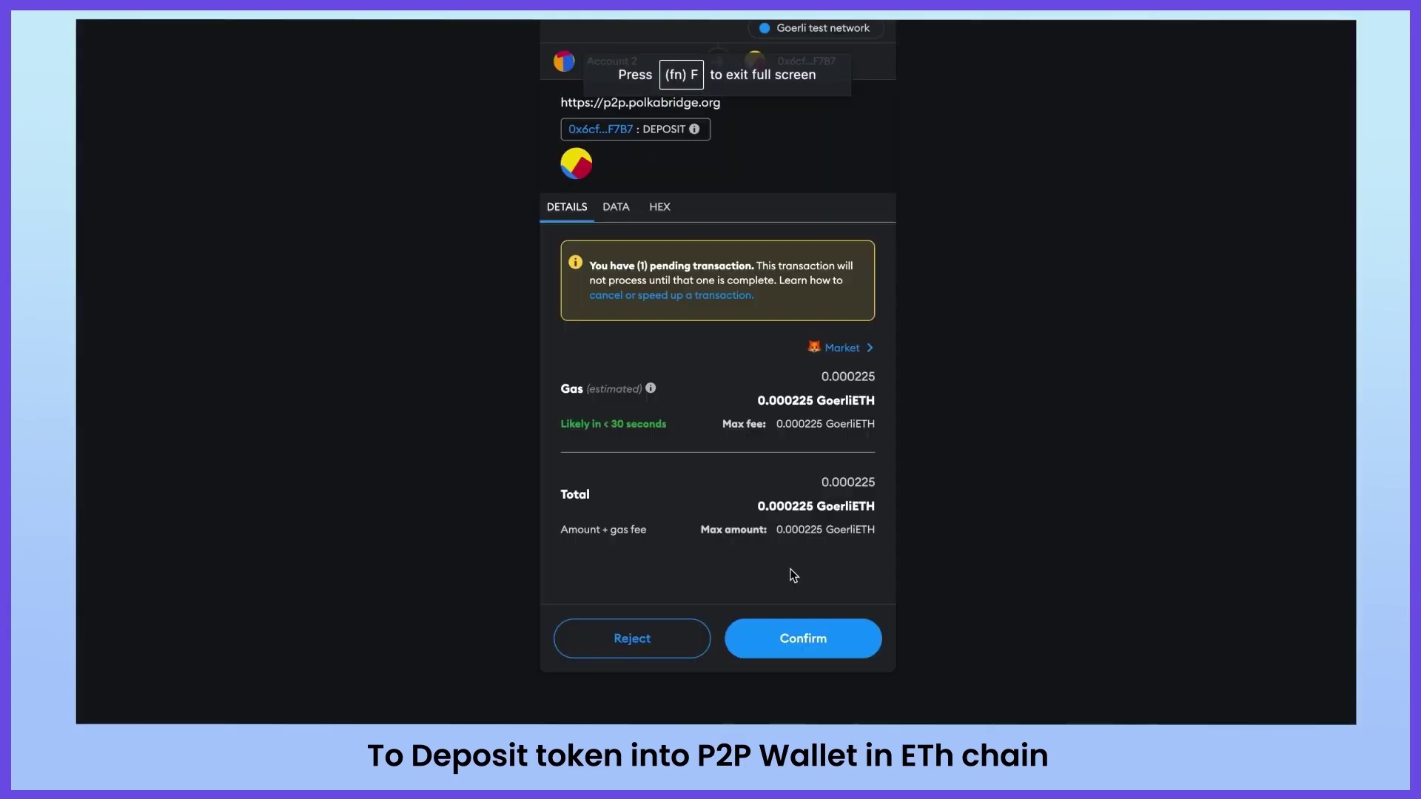
left_click(807, 641)
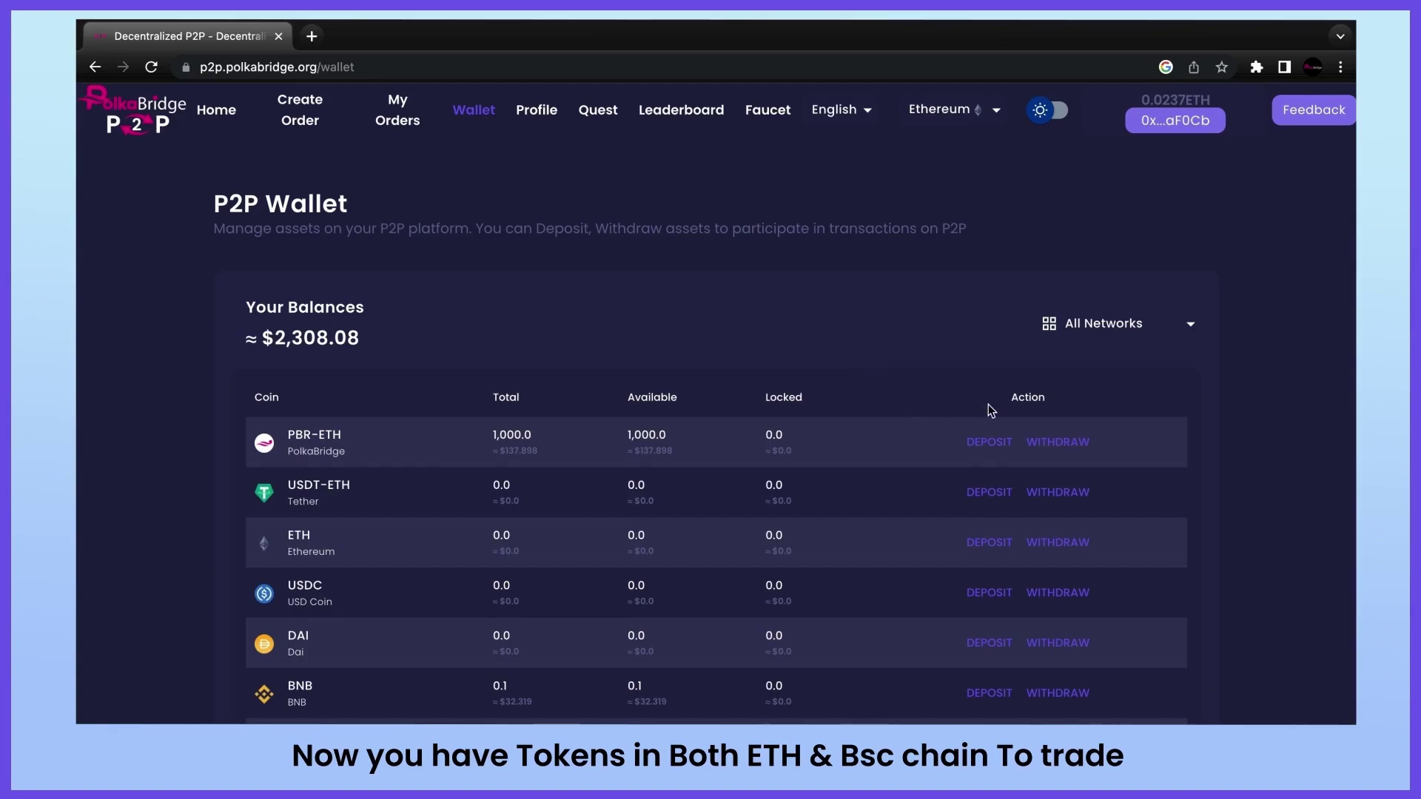
left_click(1113, 325)
left_click(1091, 408)
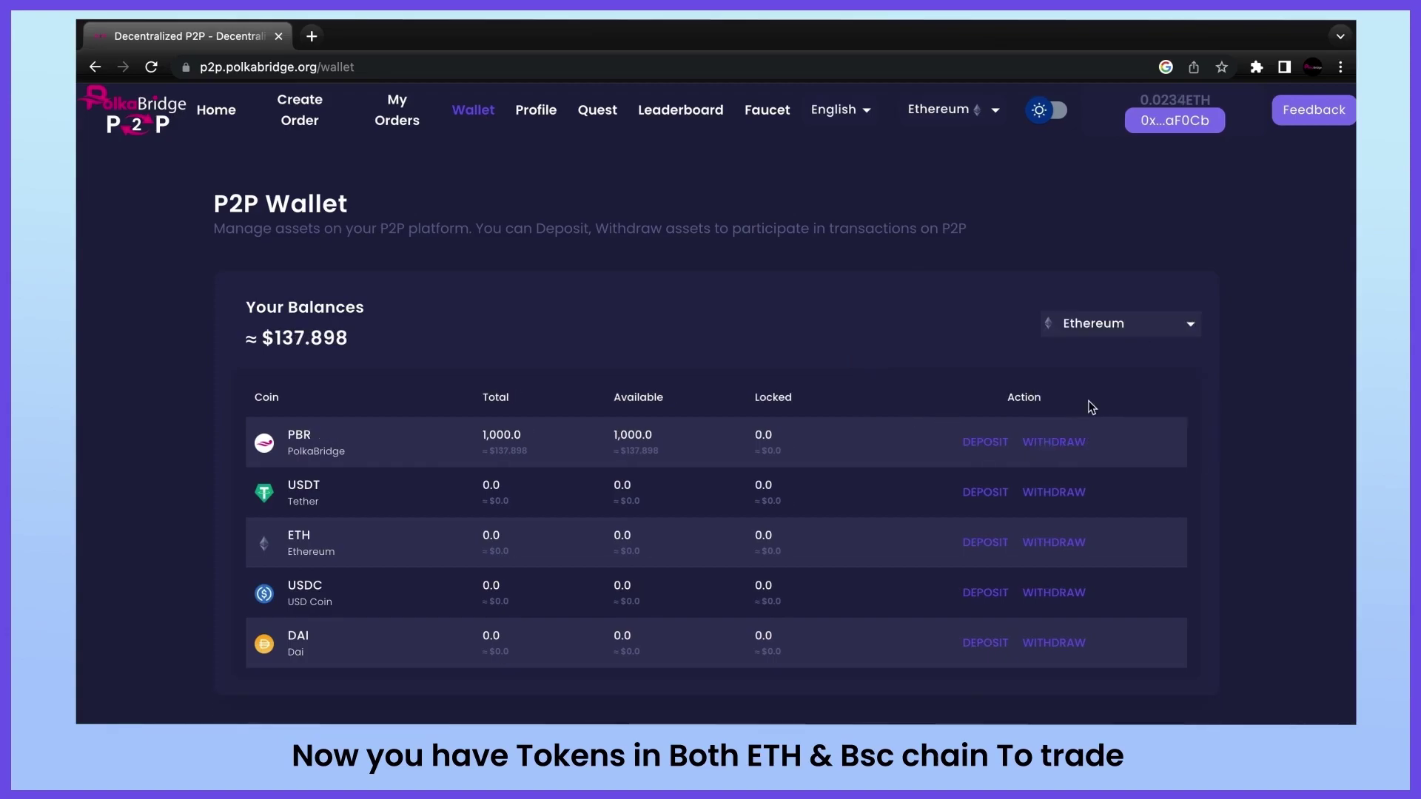
- View BSC balances and claim the Ethereum deposit, BSC deposit and 0.1 ETH/BNB quests
left_click(1121, 326)
left_click(1095, 436)
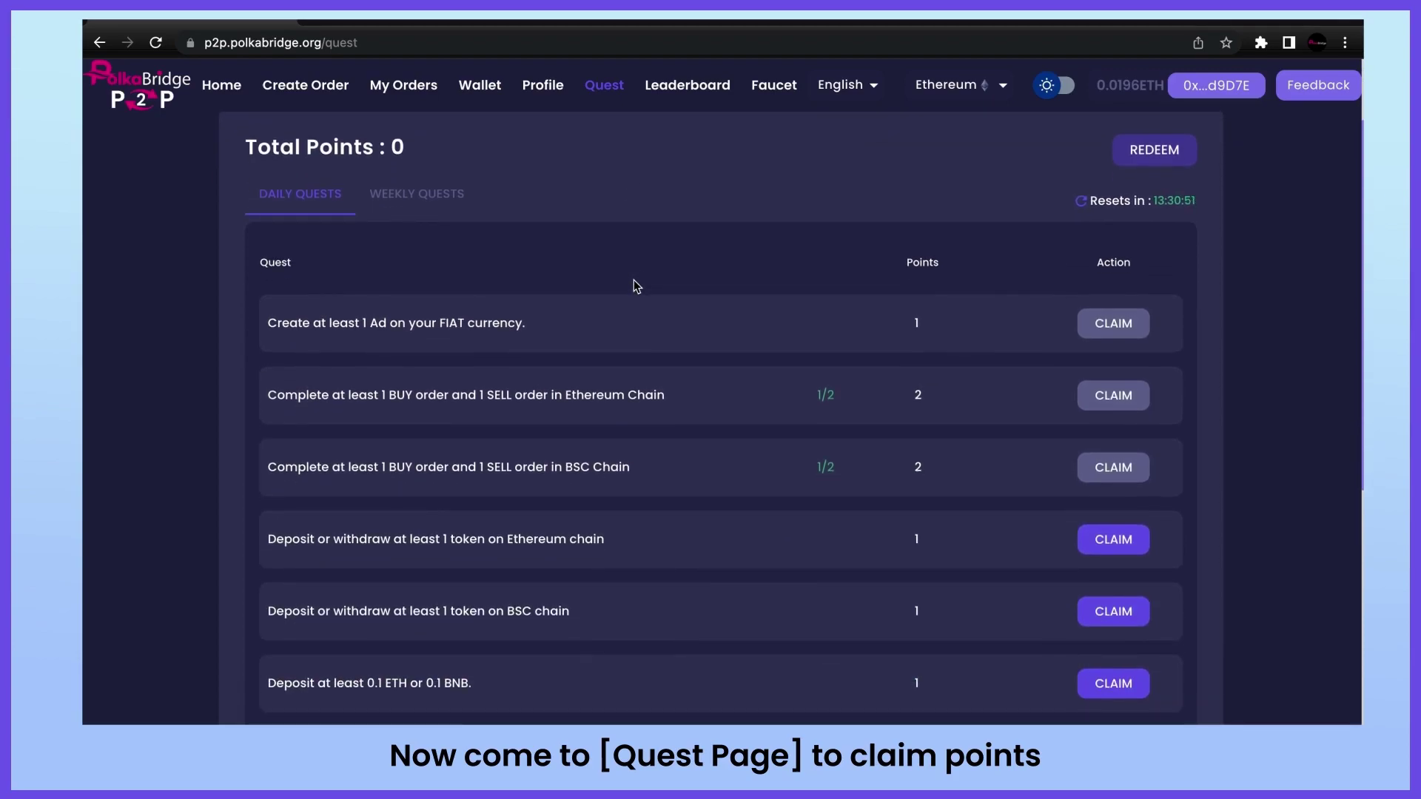
left_click(1110, 540)
left_click(1110, 611)
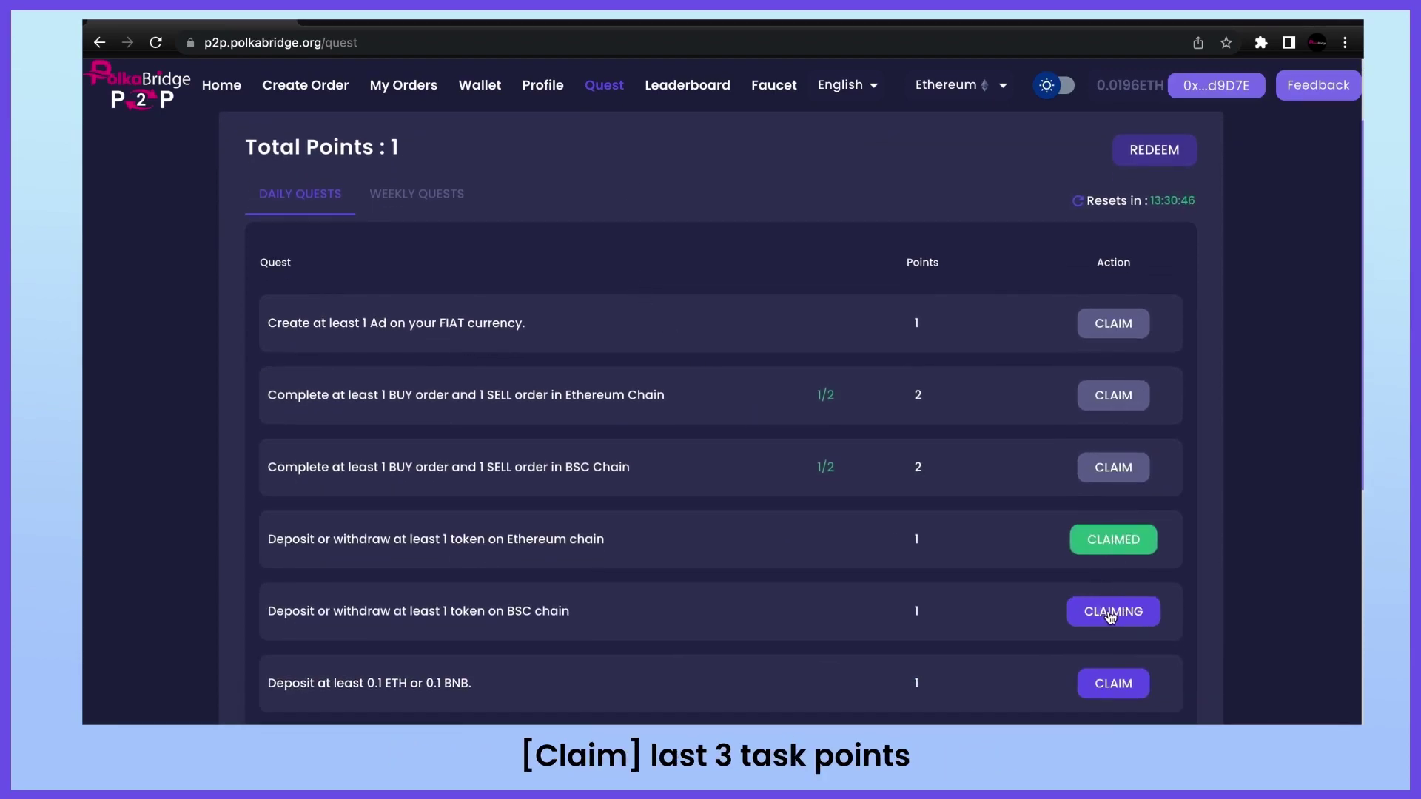
left_click(1110, 683)
type("12")
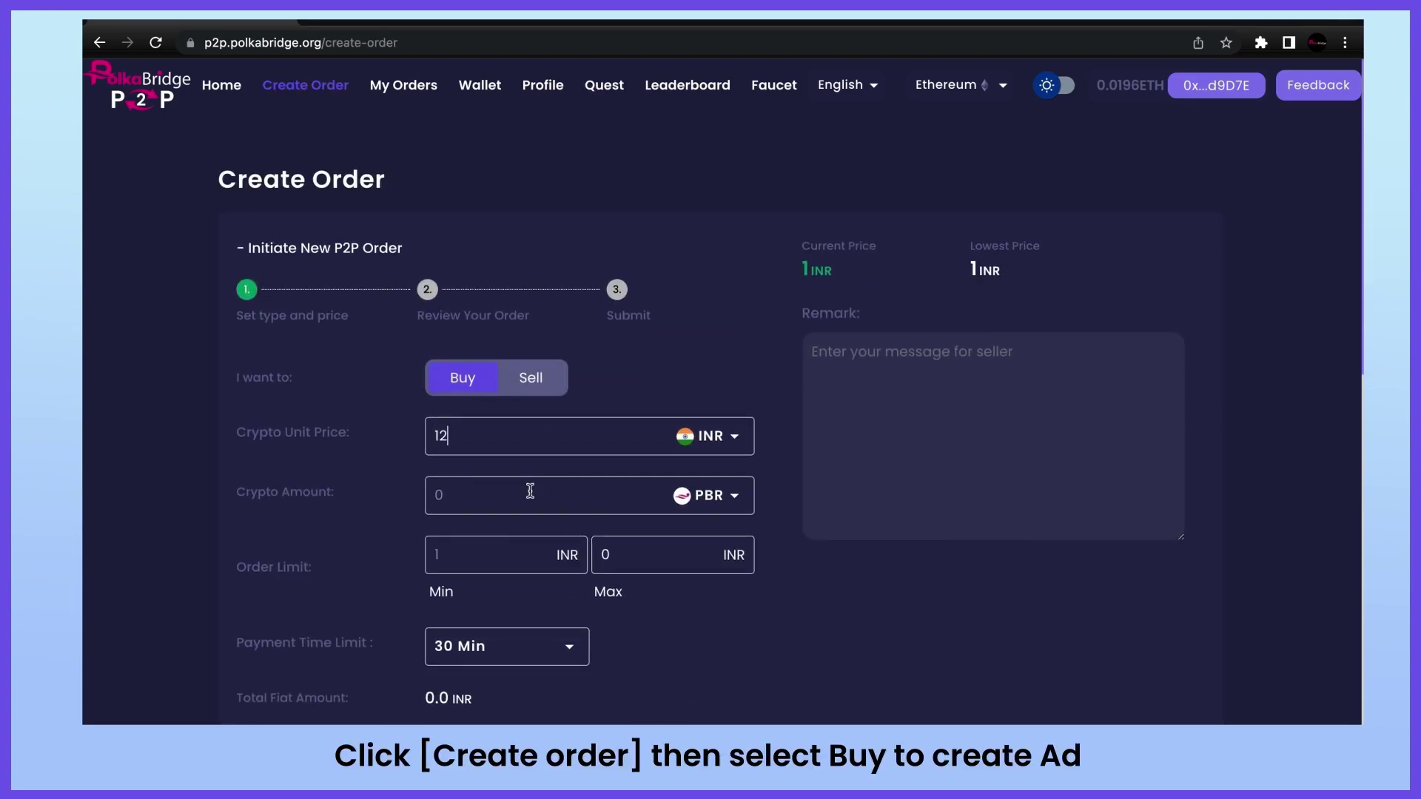
- Give the 100 PBR buy ad at 12 INR a 15-minute payment limit and submit it
type("00")
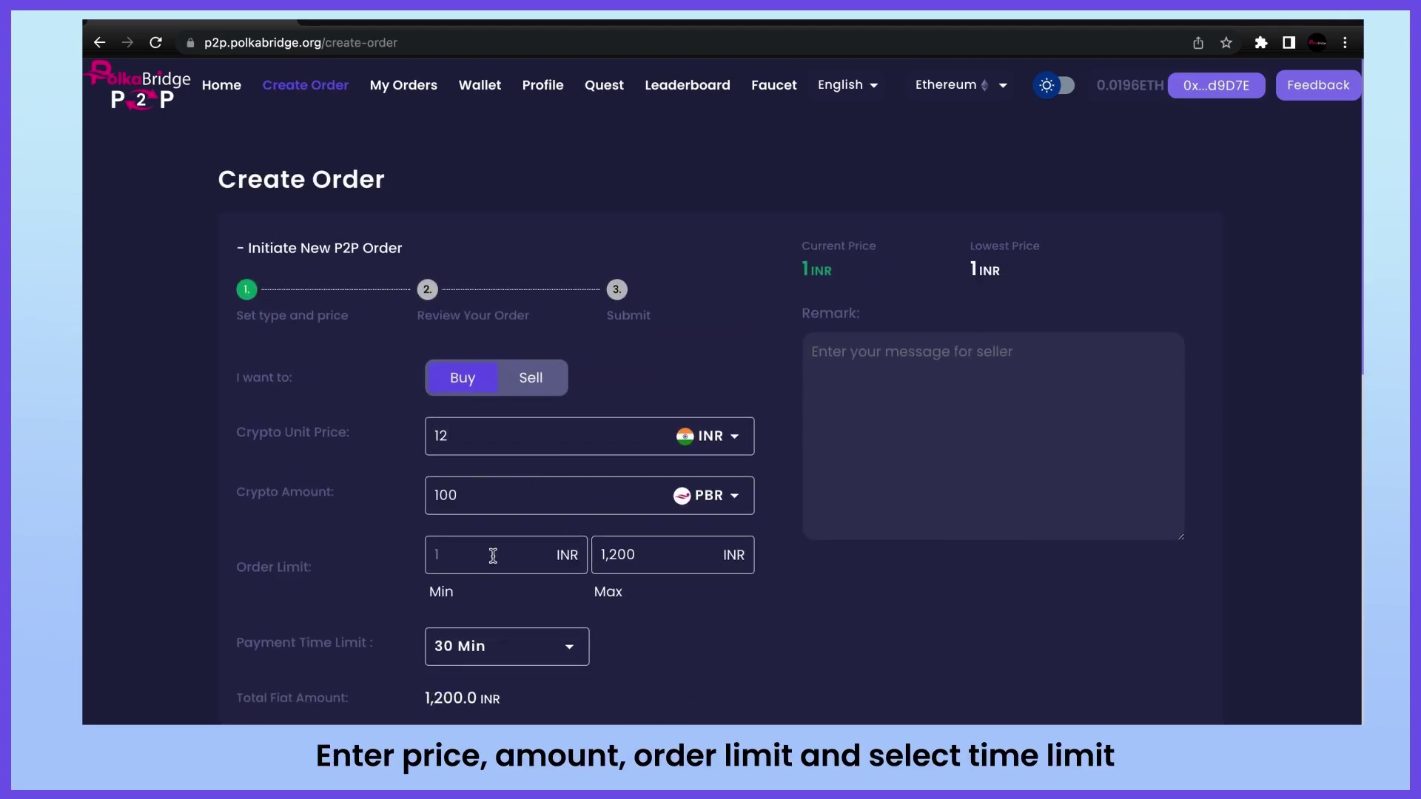
left_click(518, 646)
left_click(488, 620)
scroll(725, 656, "down", 1)
left_click(651, 666)
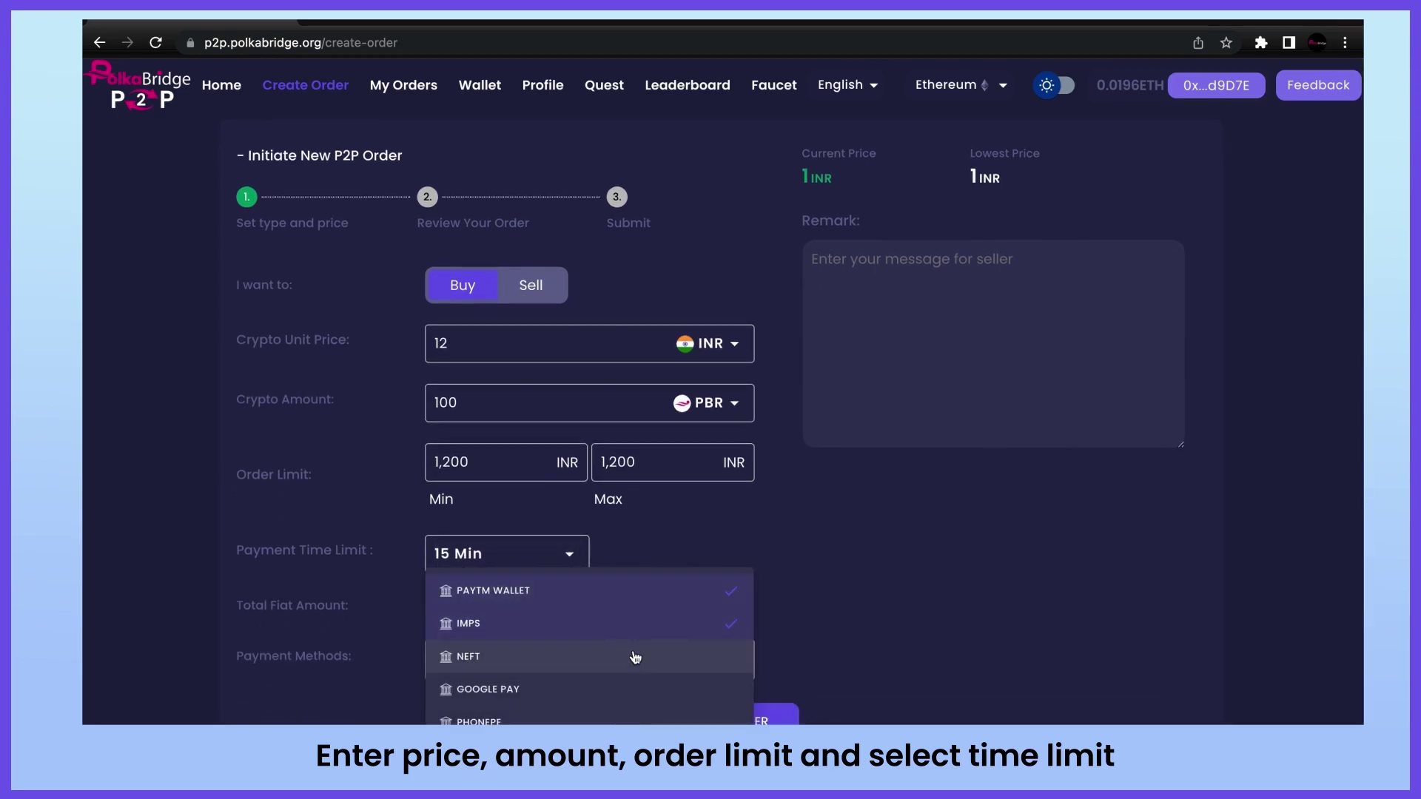
left_click(898, 659)
scroll(739, 686, "down", 1)
left_click(739, 687)
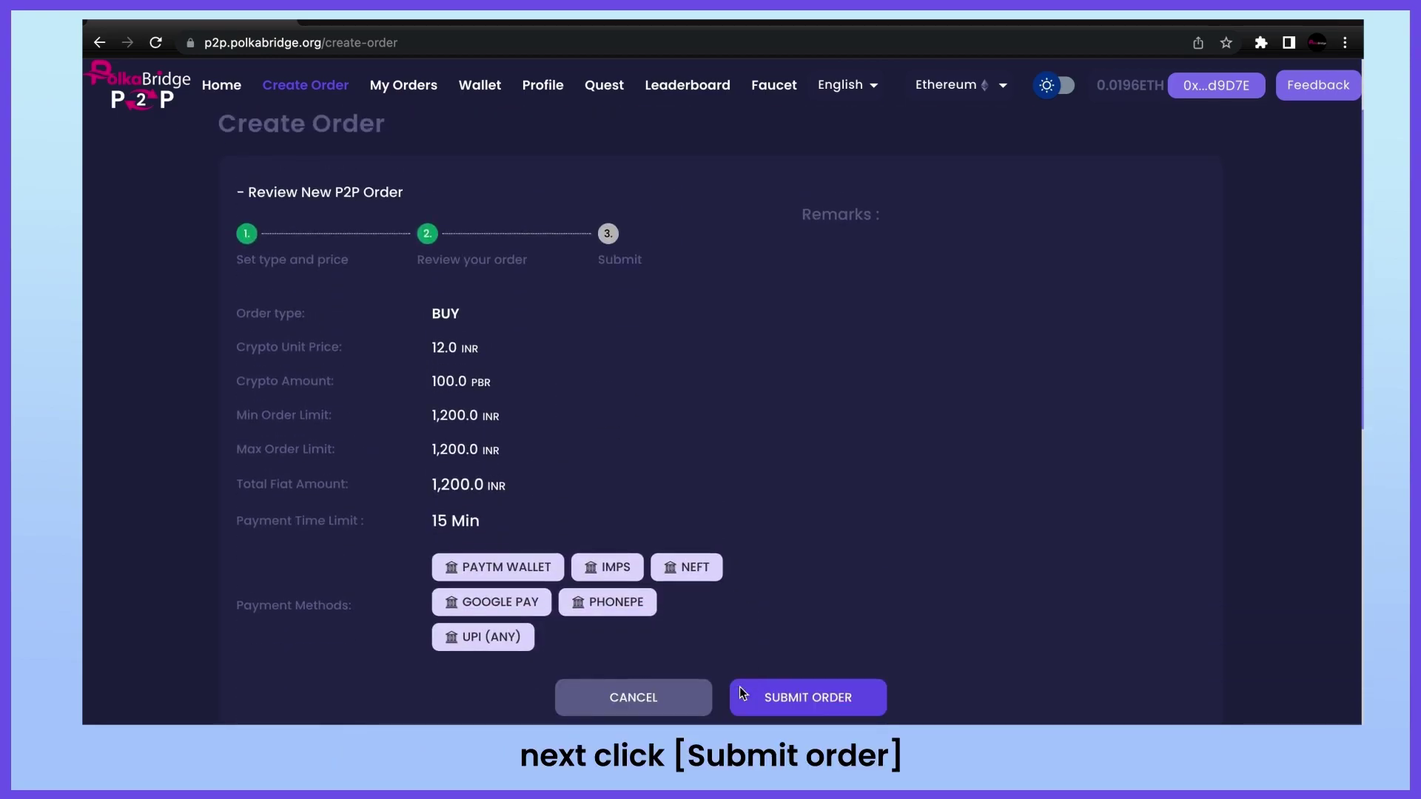
left_click(811, 698)
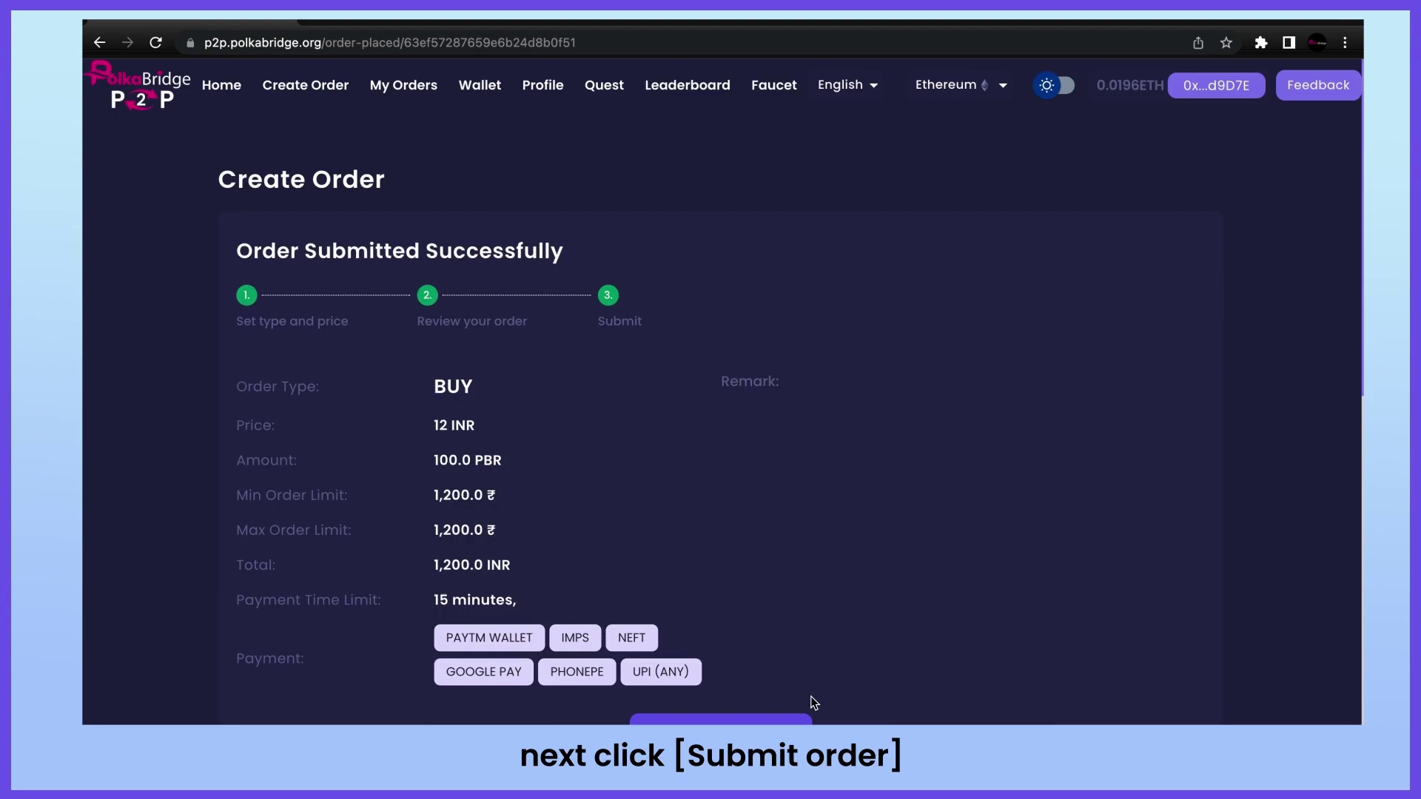
left_click(739, 719)
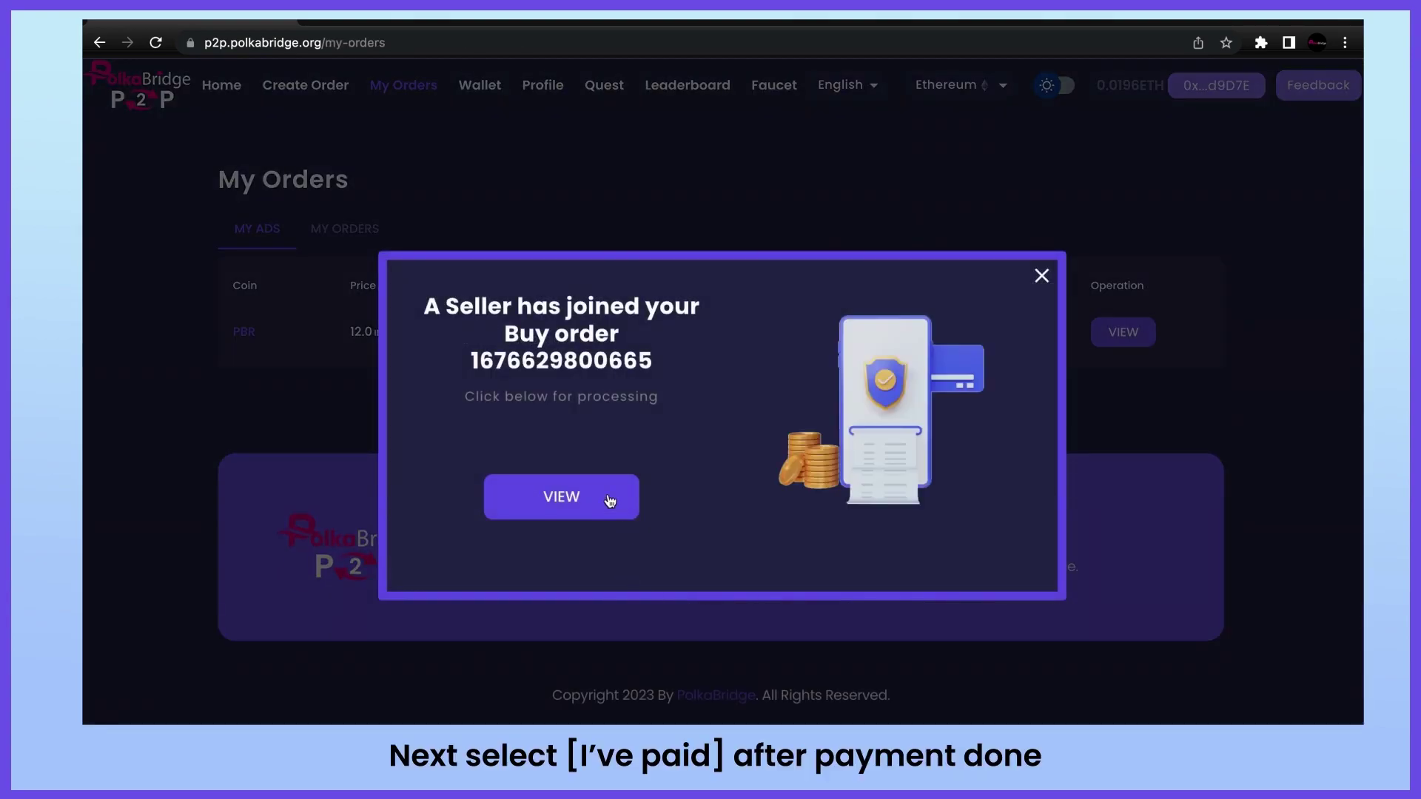
- Mark the buy order as paid, upload the payment proof and confirm the transfer completed
left_click(605, 498)
scroll(759, 414, "down", 3)
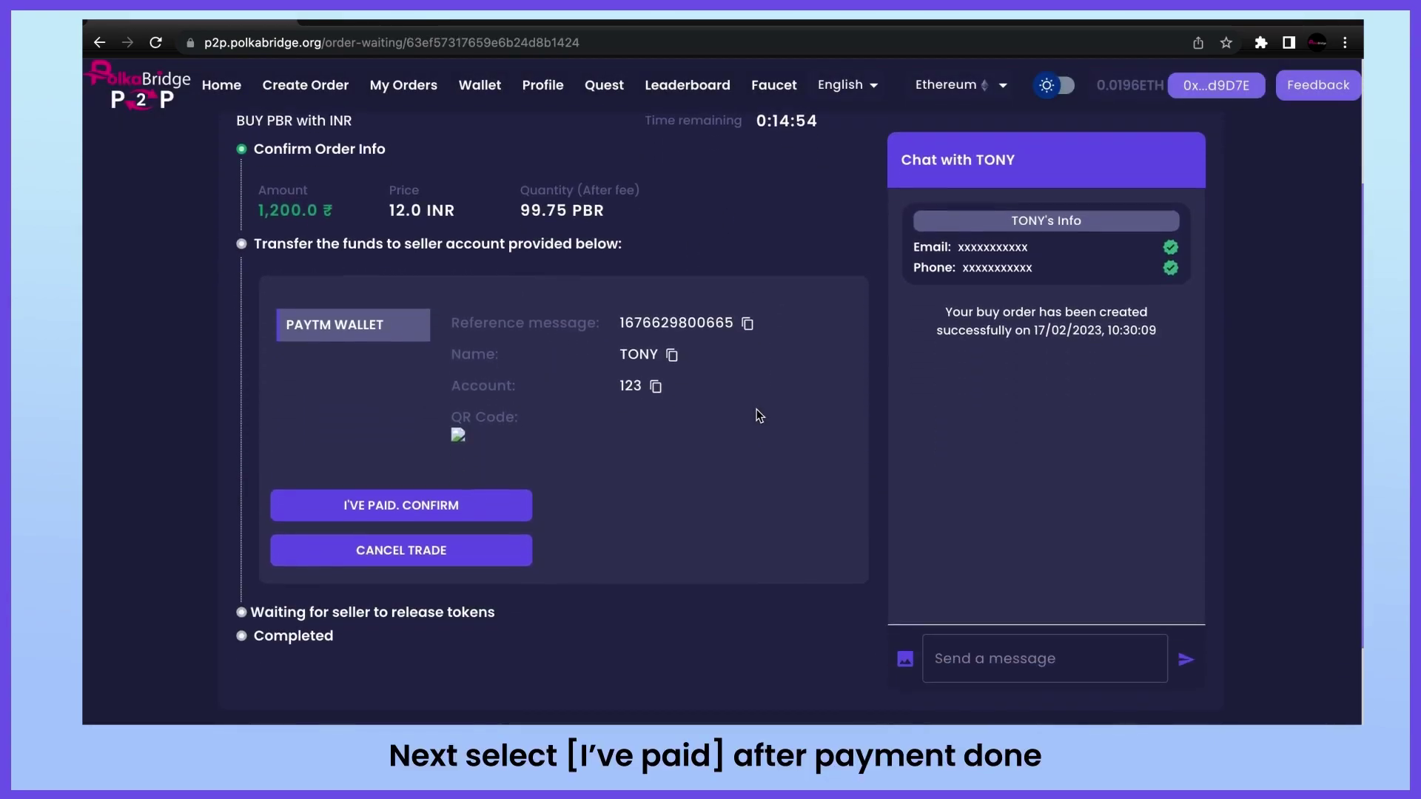
scroll(758, 414, "down", 1)
left_click(497, 502)
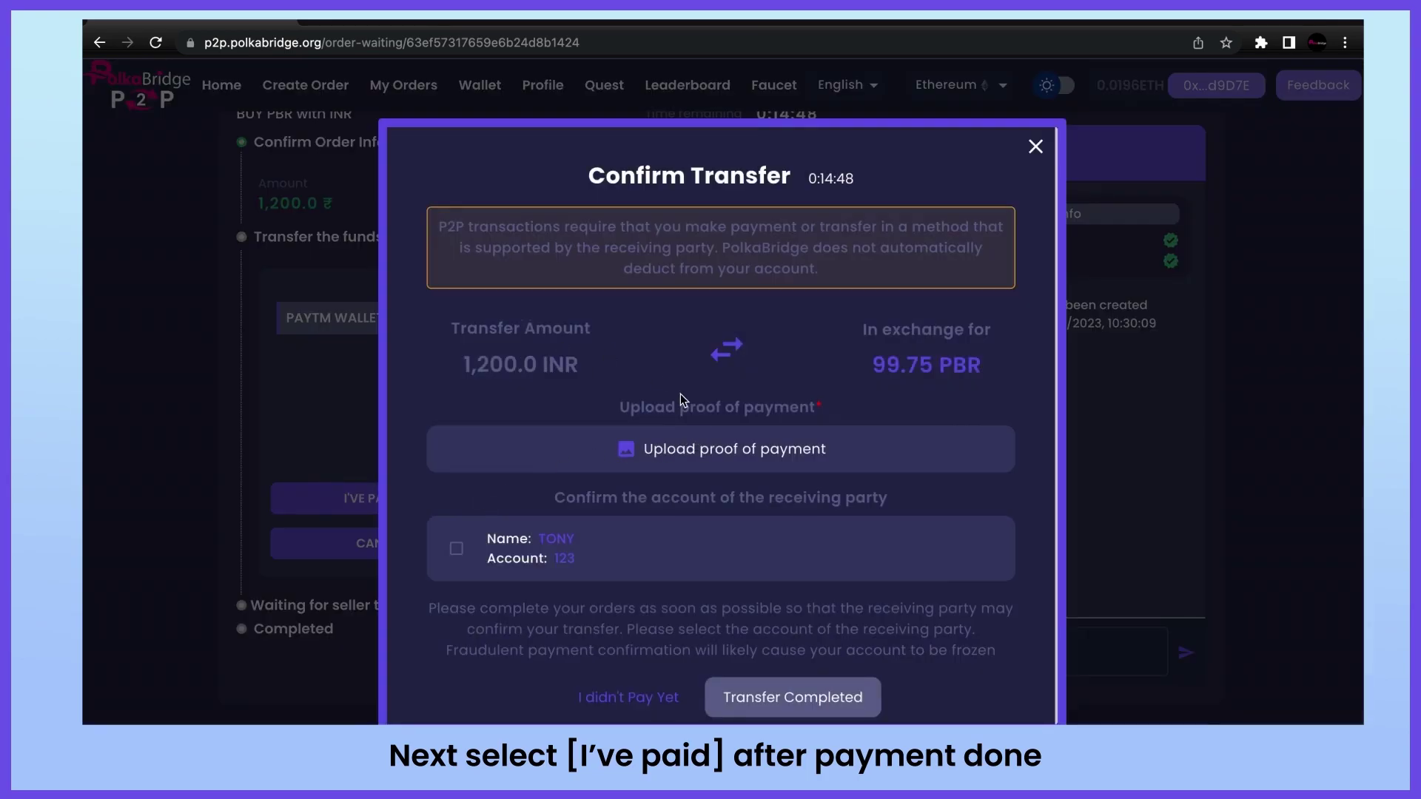
left_click(714, 447)
left_click(564, 437)
left_click(1021, 559)
left_click(455, 568)
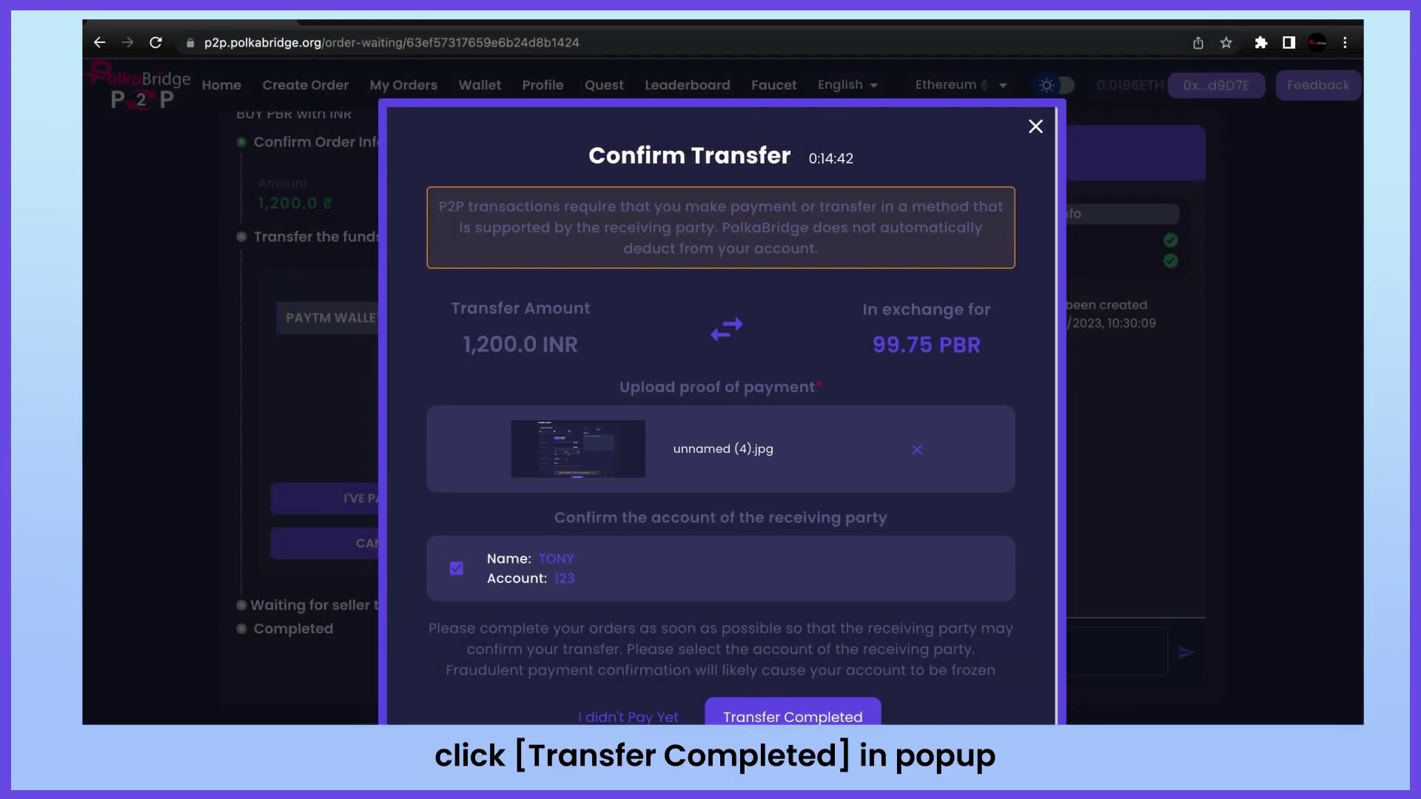
left_click(792, 716)
- Dismiss the order-completed notice once the seller releases the PBR, then go to Quests
scroll(677, 522, "down", 2)
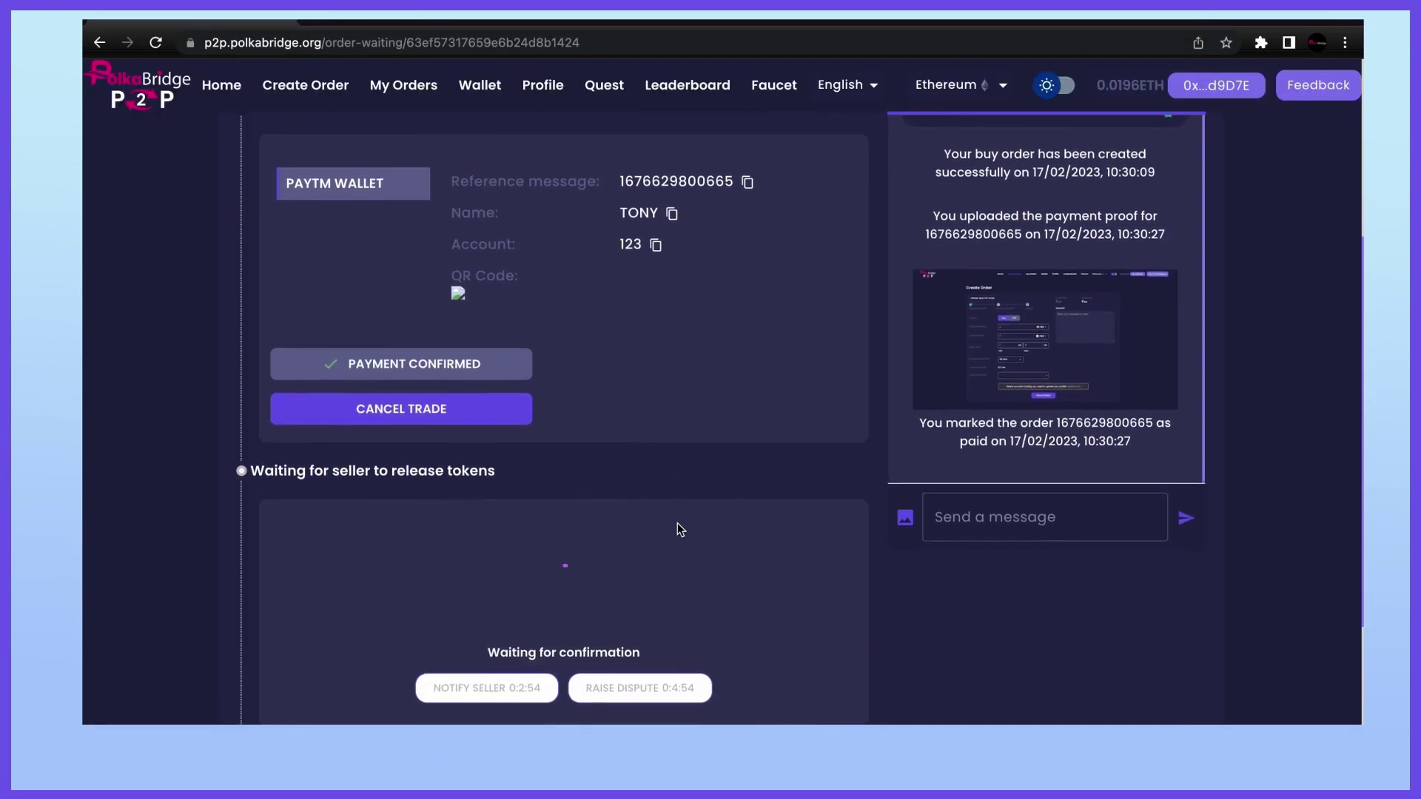
scroll(677, 523, "down", 2)
scroll(677, 523, "up", 1)
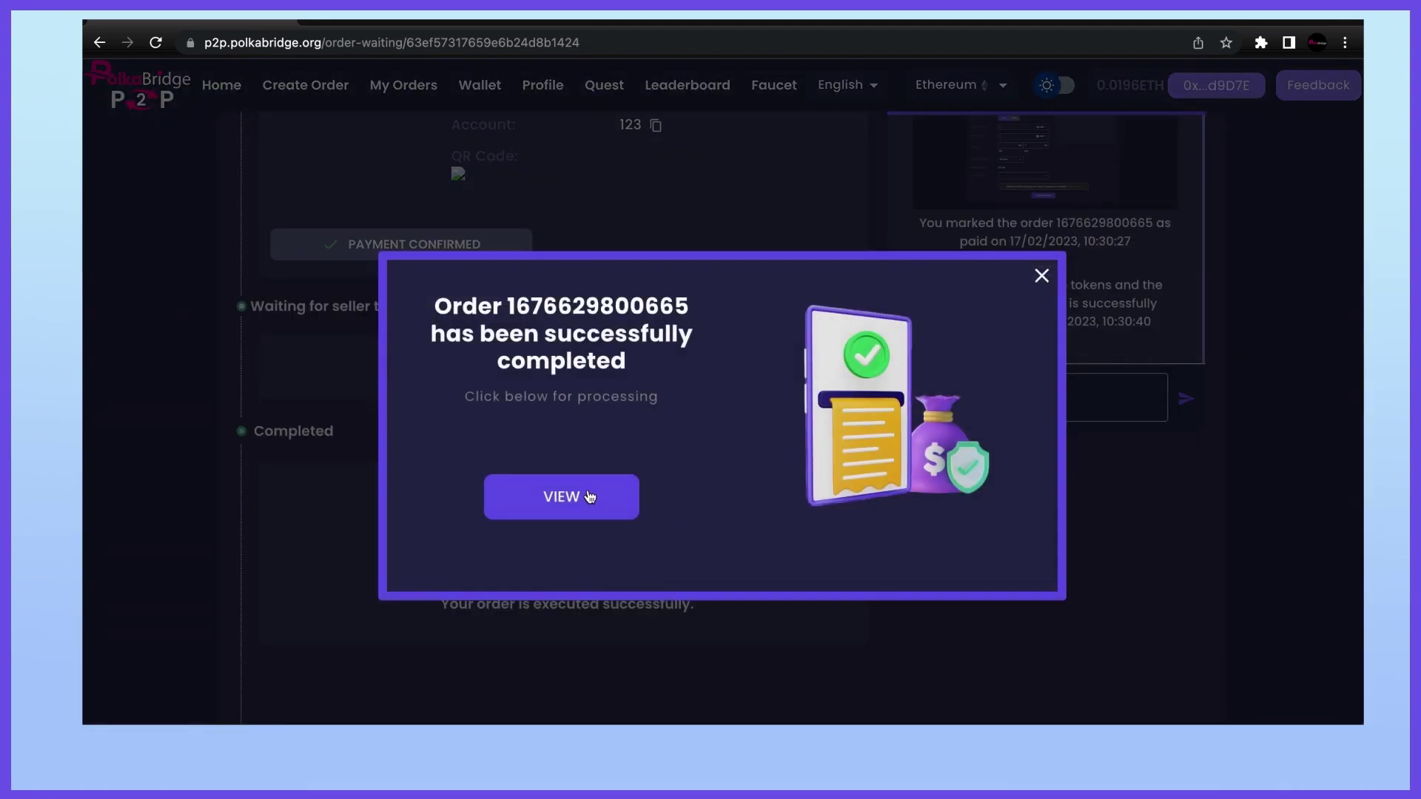
left_click(590, 496)
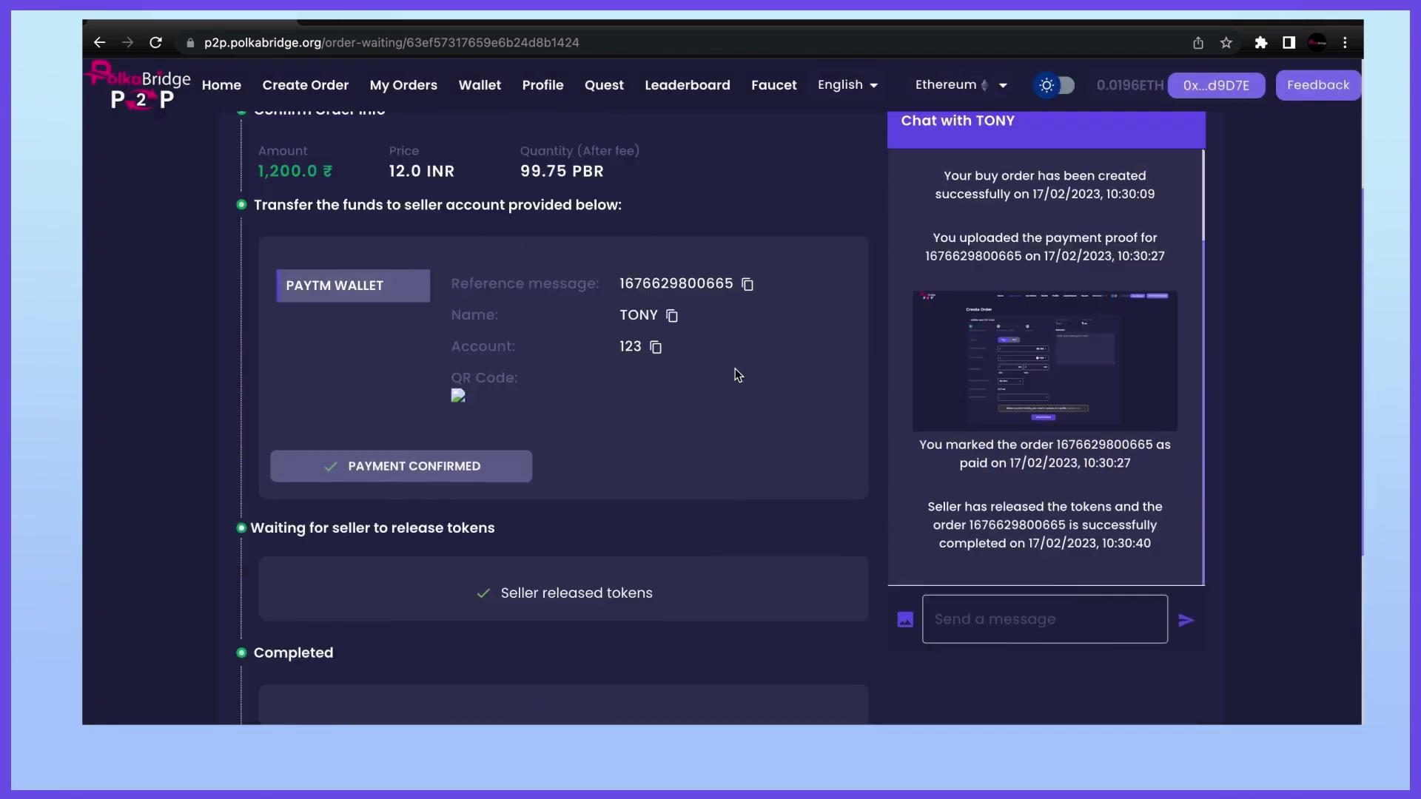
left_click(604, 85)
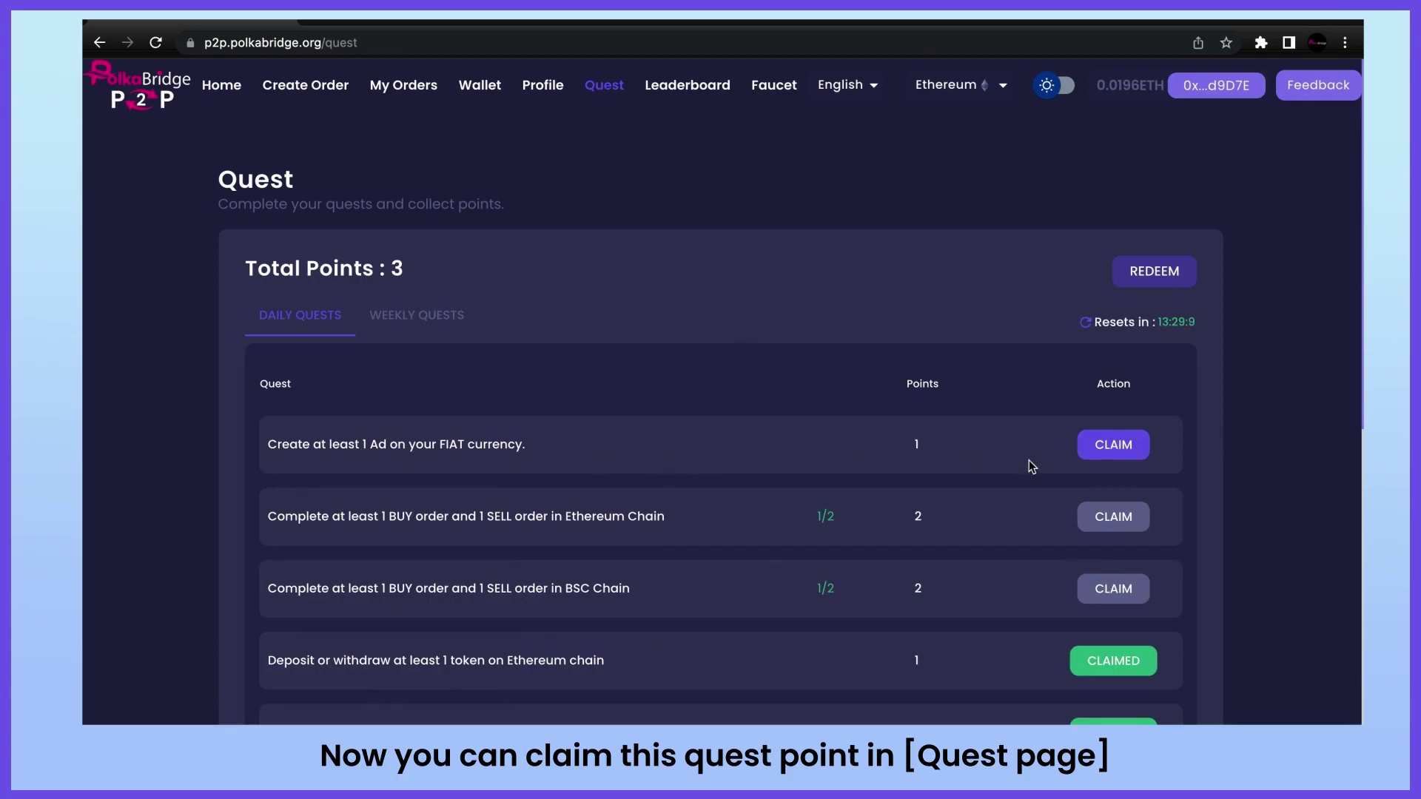
- Claim the ad-creation quest point and begin a new sell ad
left_click(1113, 444)
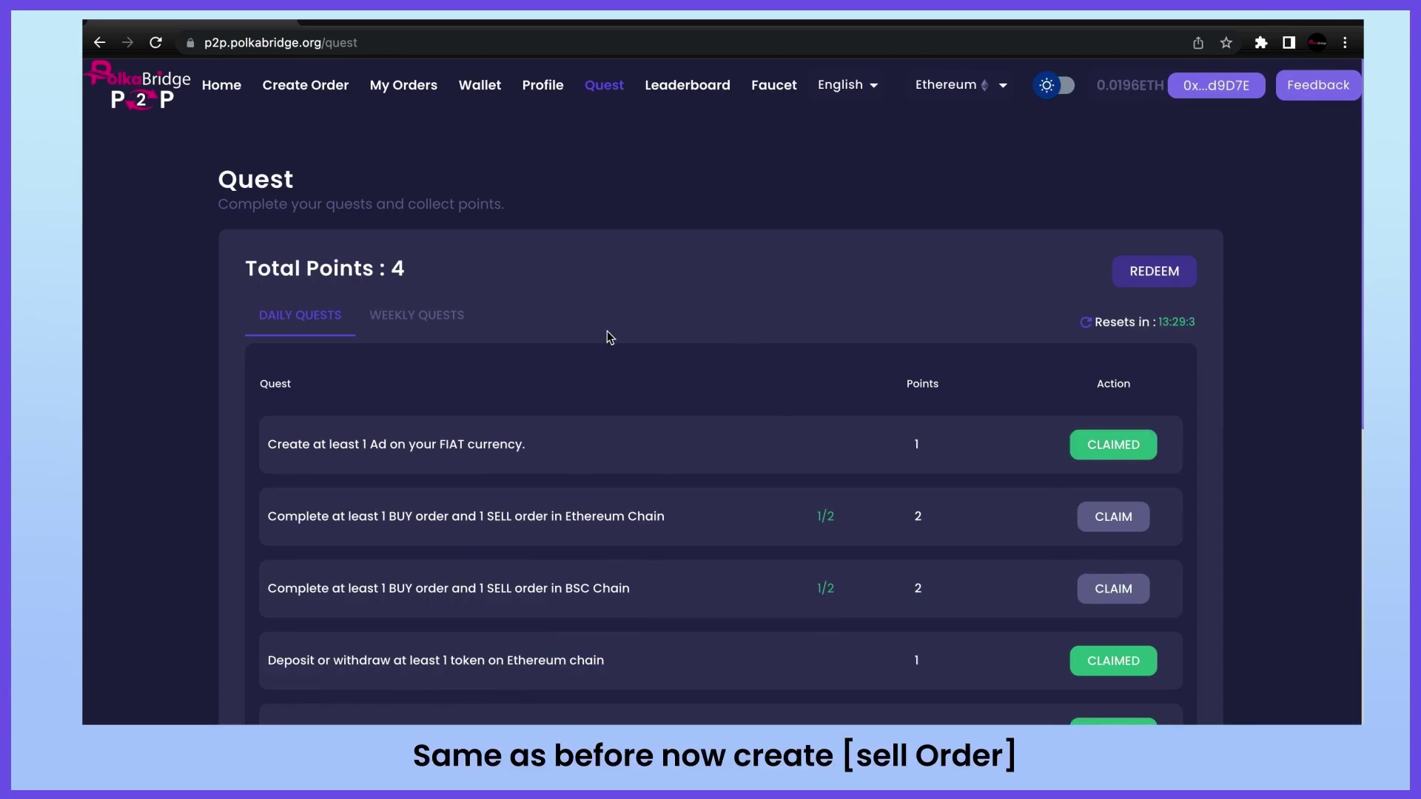
left_click(301, 88)
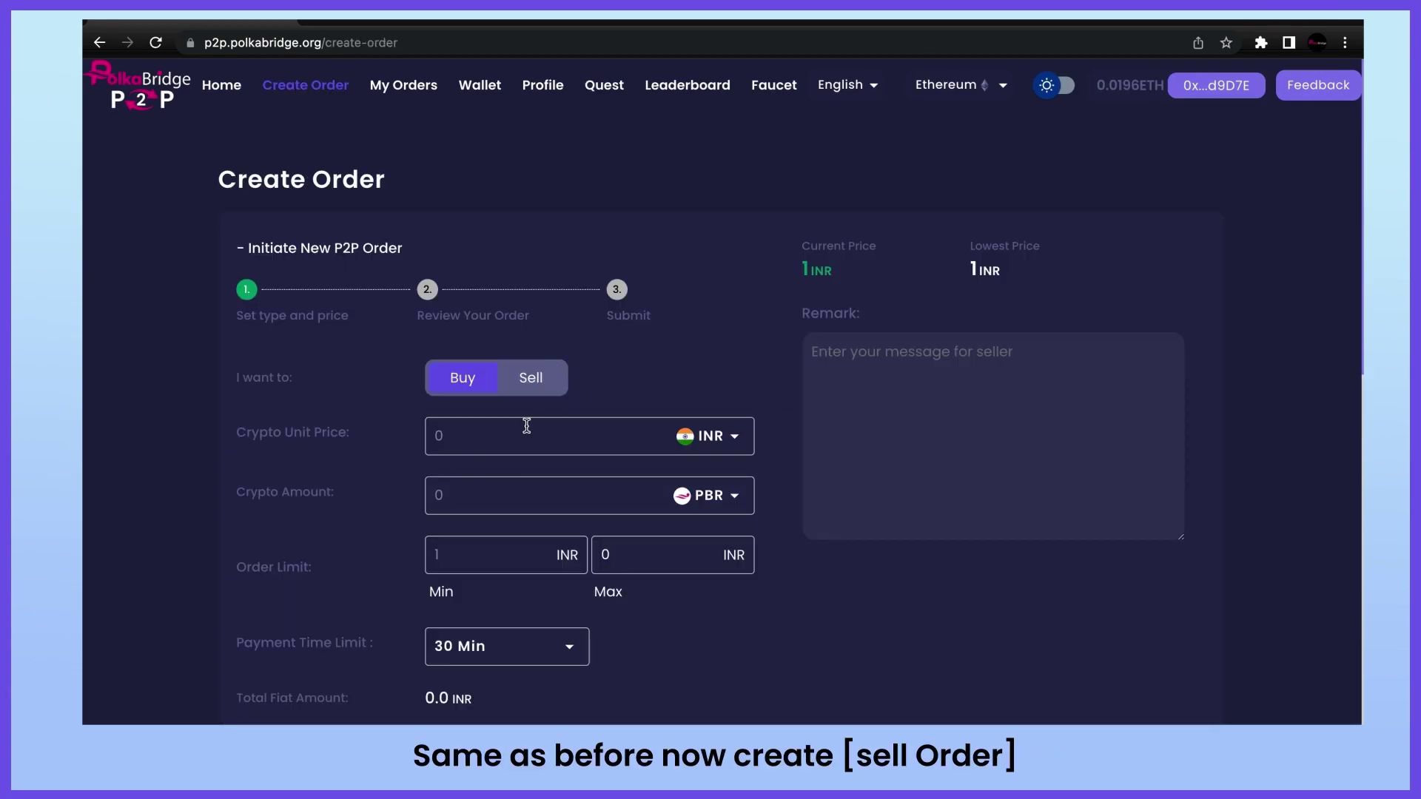
left_click(531, 379)
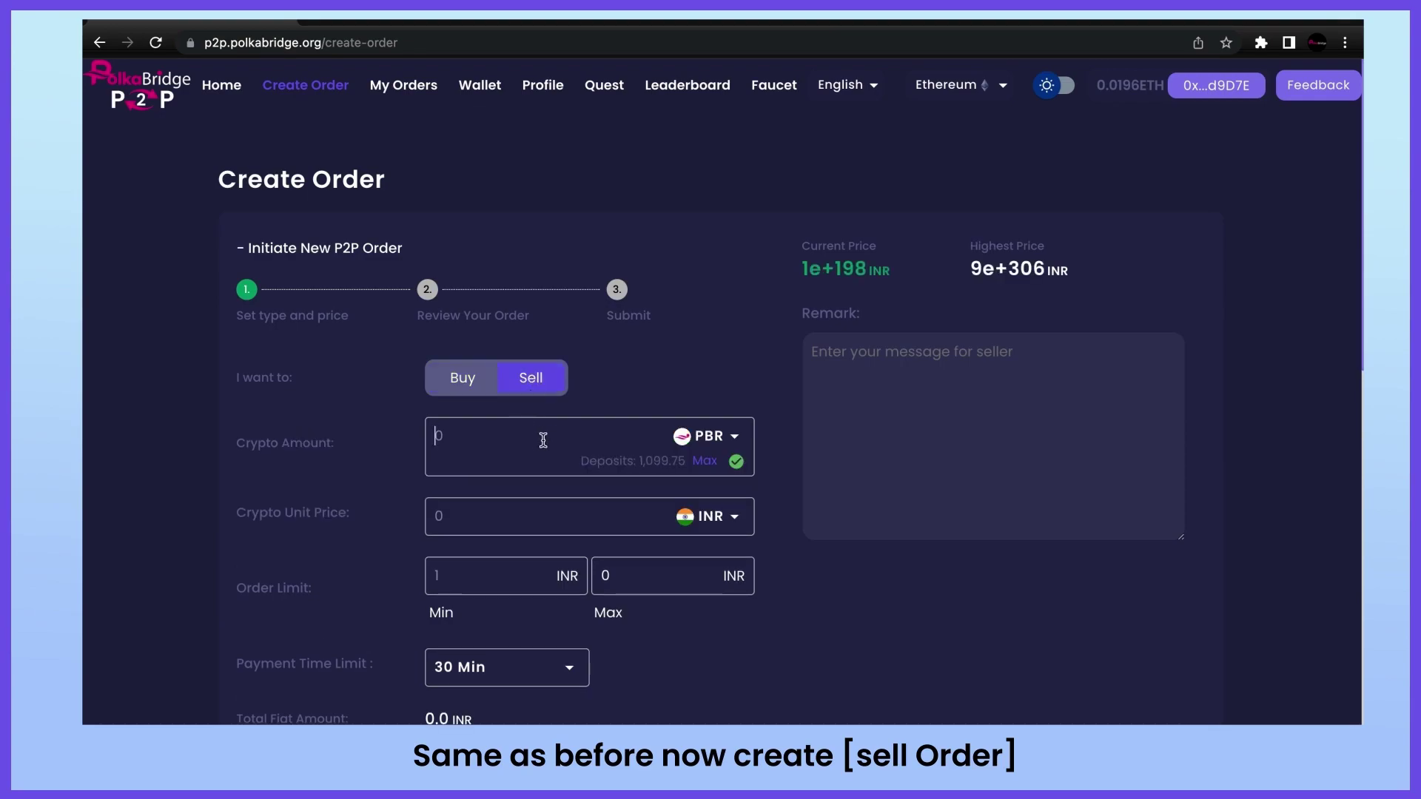
- Submit the 200 PBR sell ad at 10 INR with a 15-minute limit and Paytm Wallet
type("20010")
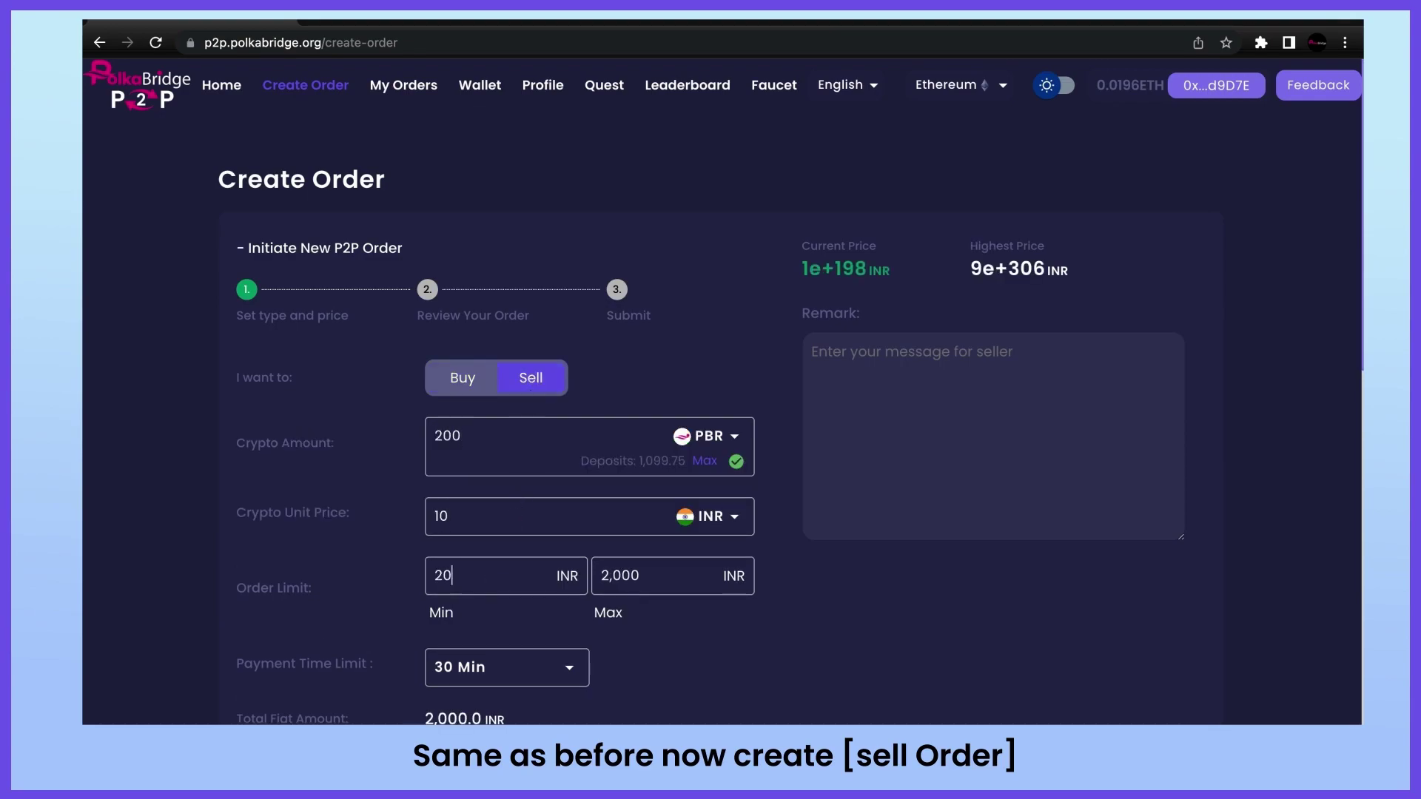
type("00")
left_click(507, 667)
left_click(473, 625)
scroll(732, 644, "down", 2)
left_click(725, 624)
left_click(673, 671)
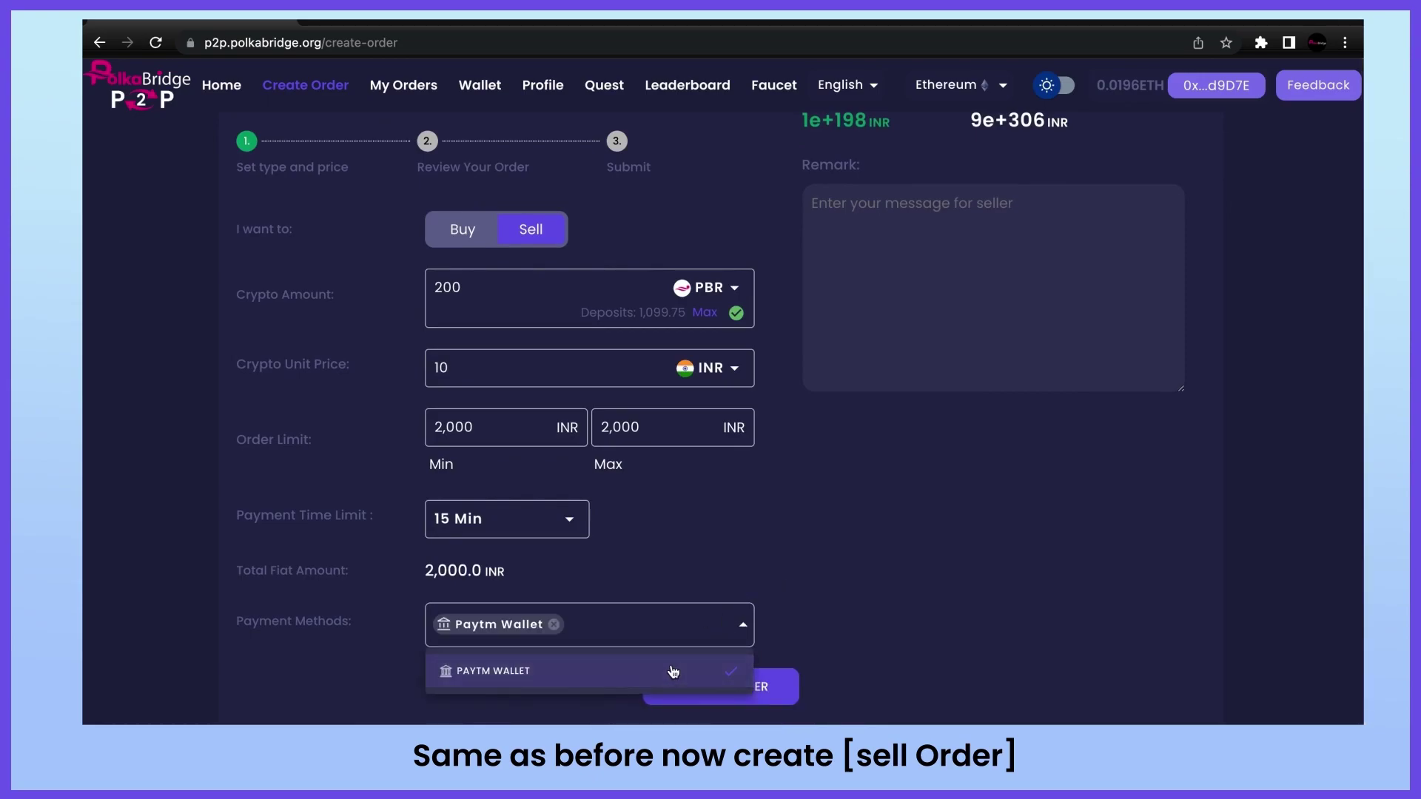
left_click(767, 687)
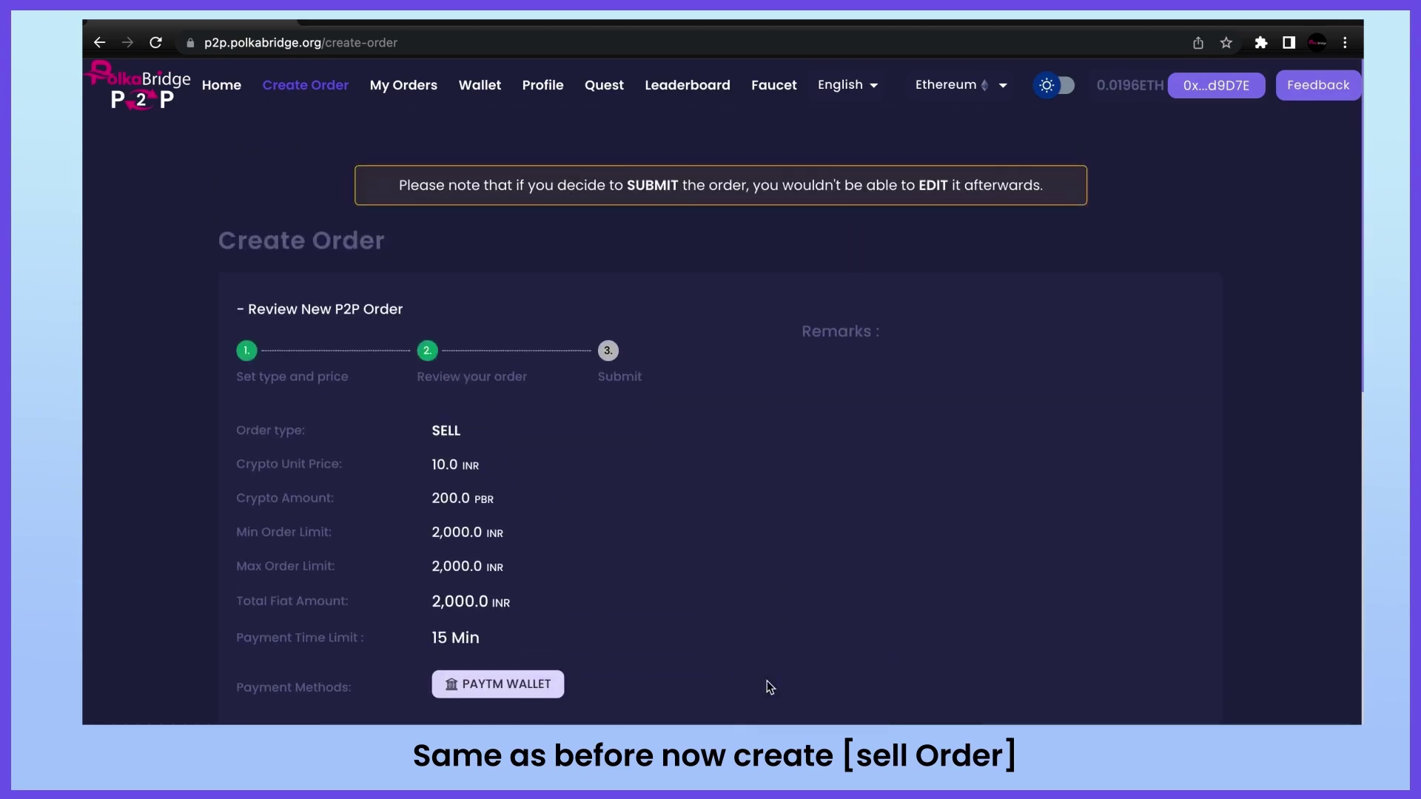
scroll(769, 687, "down", 2)
left_click(814, 663)
left_click(740, 696)
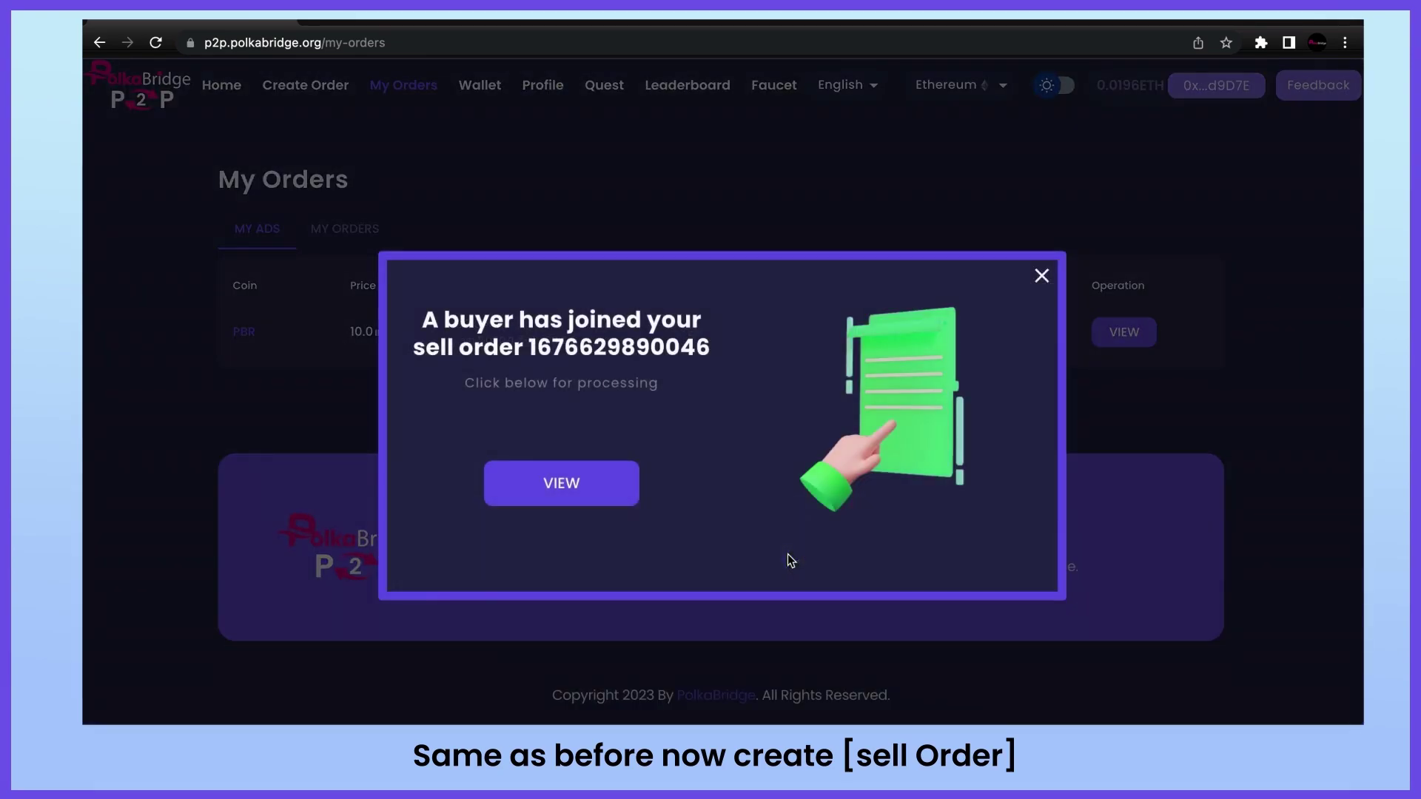
- Open the sell order and send the buyer 'hello, pls make payment' in the chat
left_click(580, 480)
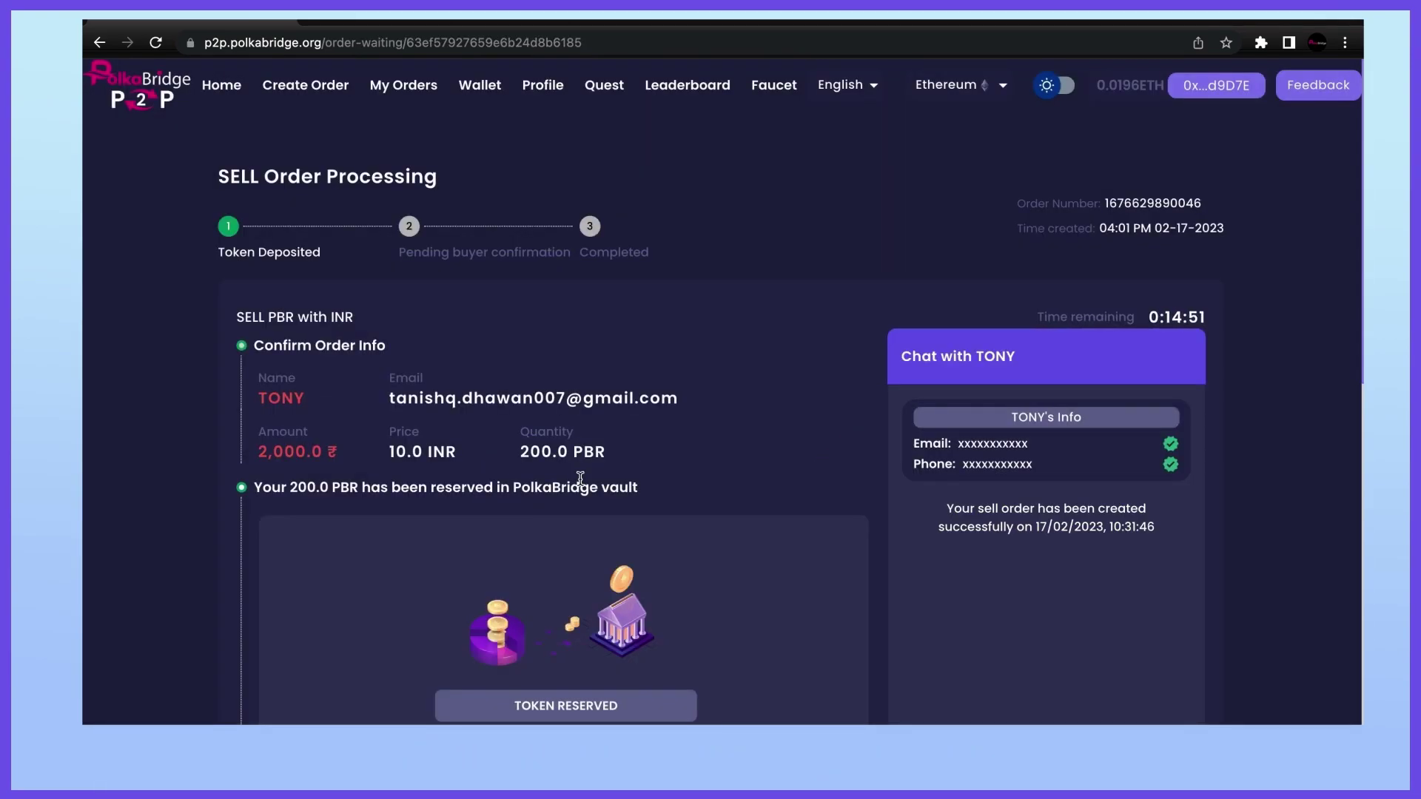
scroll(814, 562, "down", 2)
left_click(1006, 688)
type("hello, pls make payment")
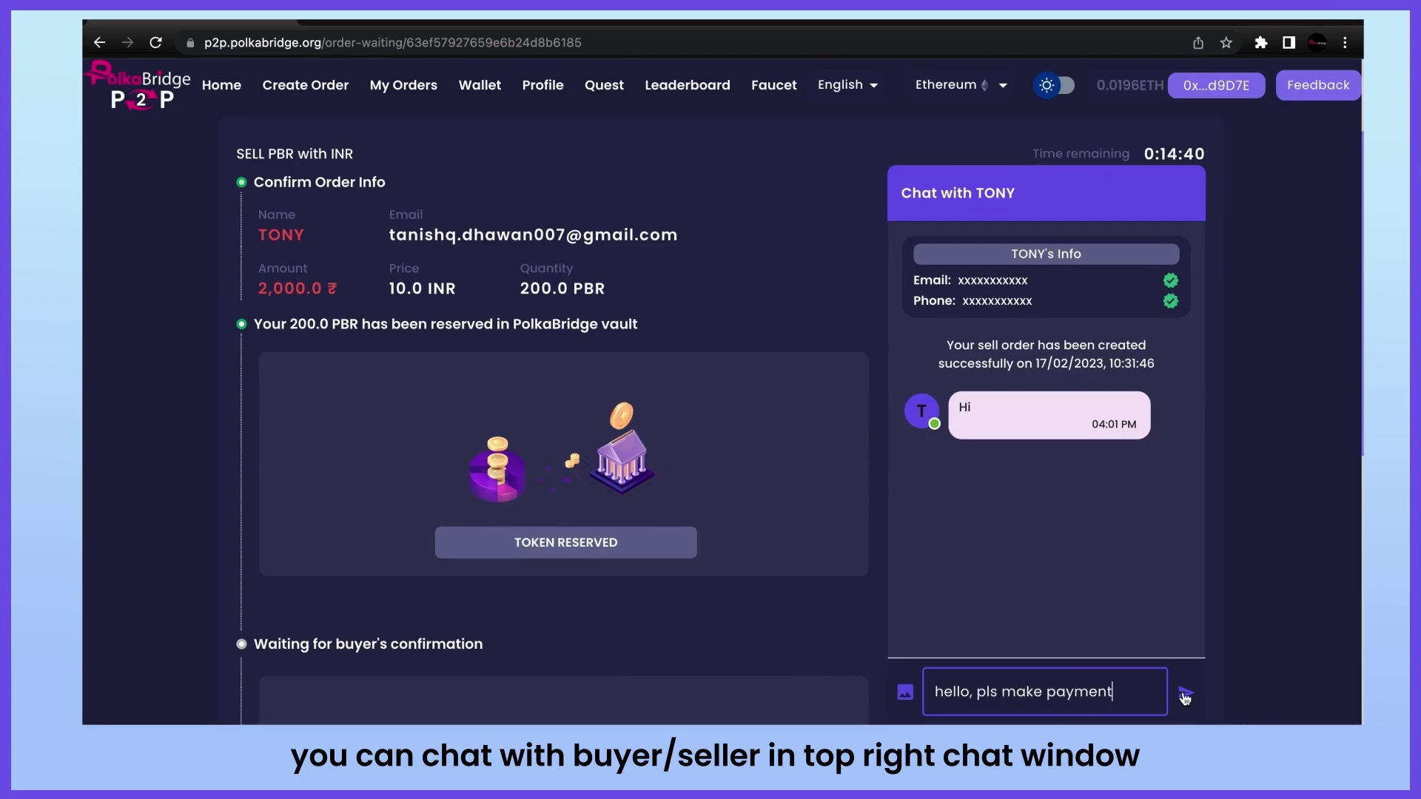
left_click(1185, 694)
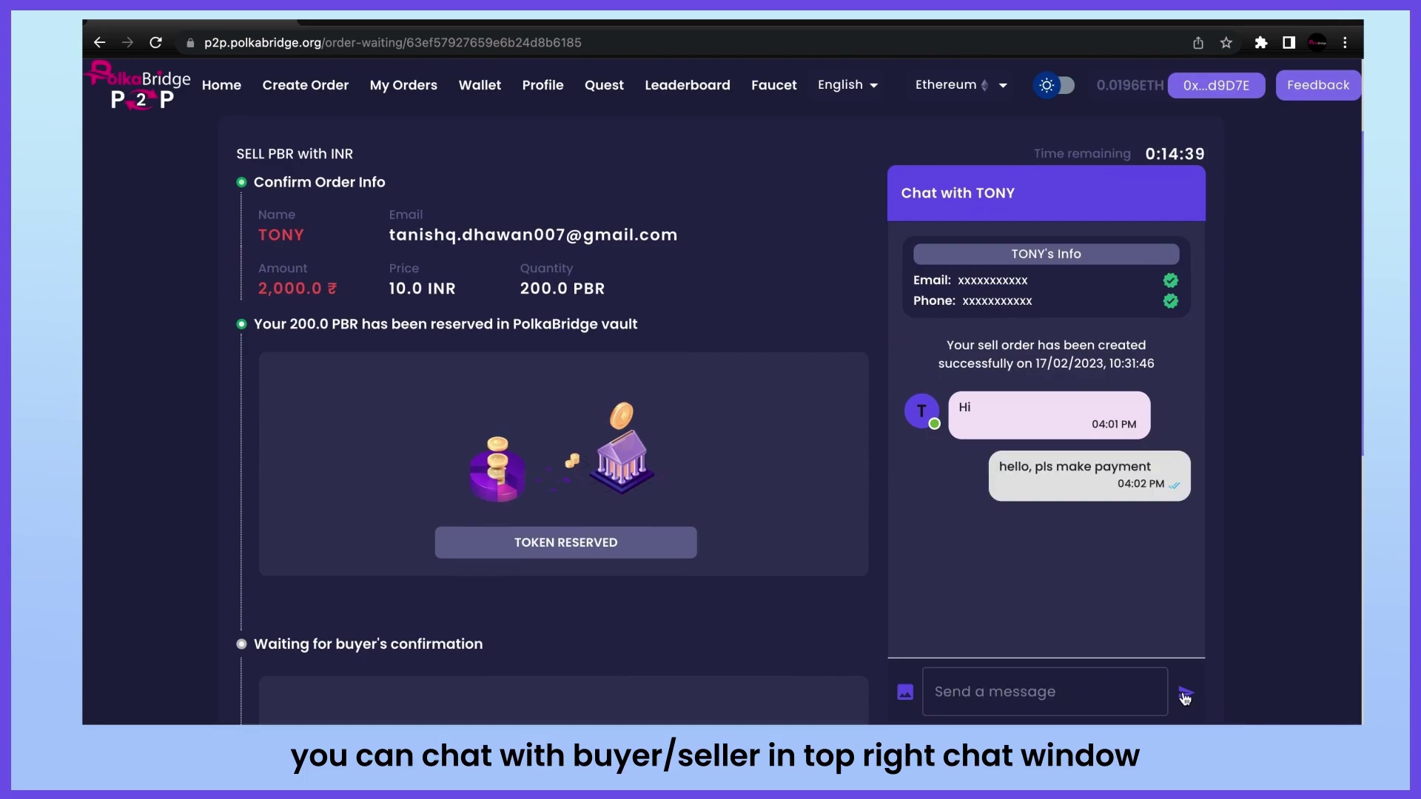
- Confirm the payment was credited and release the PBR to the buyer
scroll(1008, 621, "down", 2)
scroll(1008, 620, "down", 2)
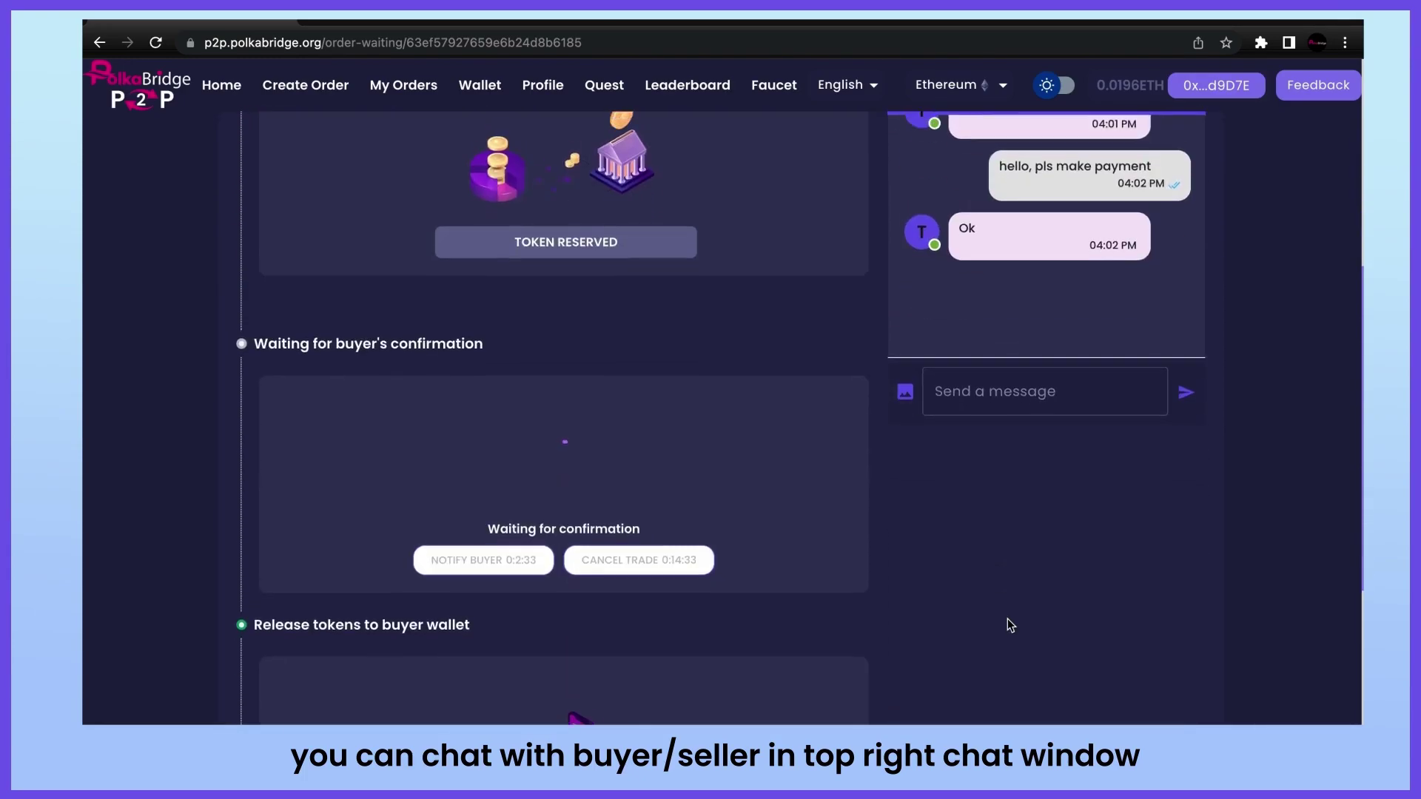
scroll(1008, 620, "up", 1)
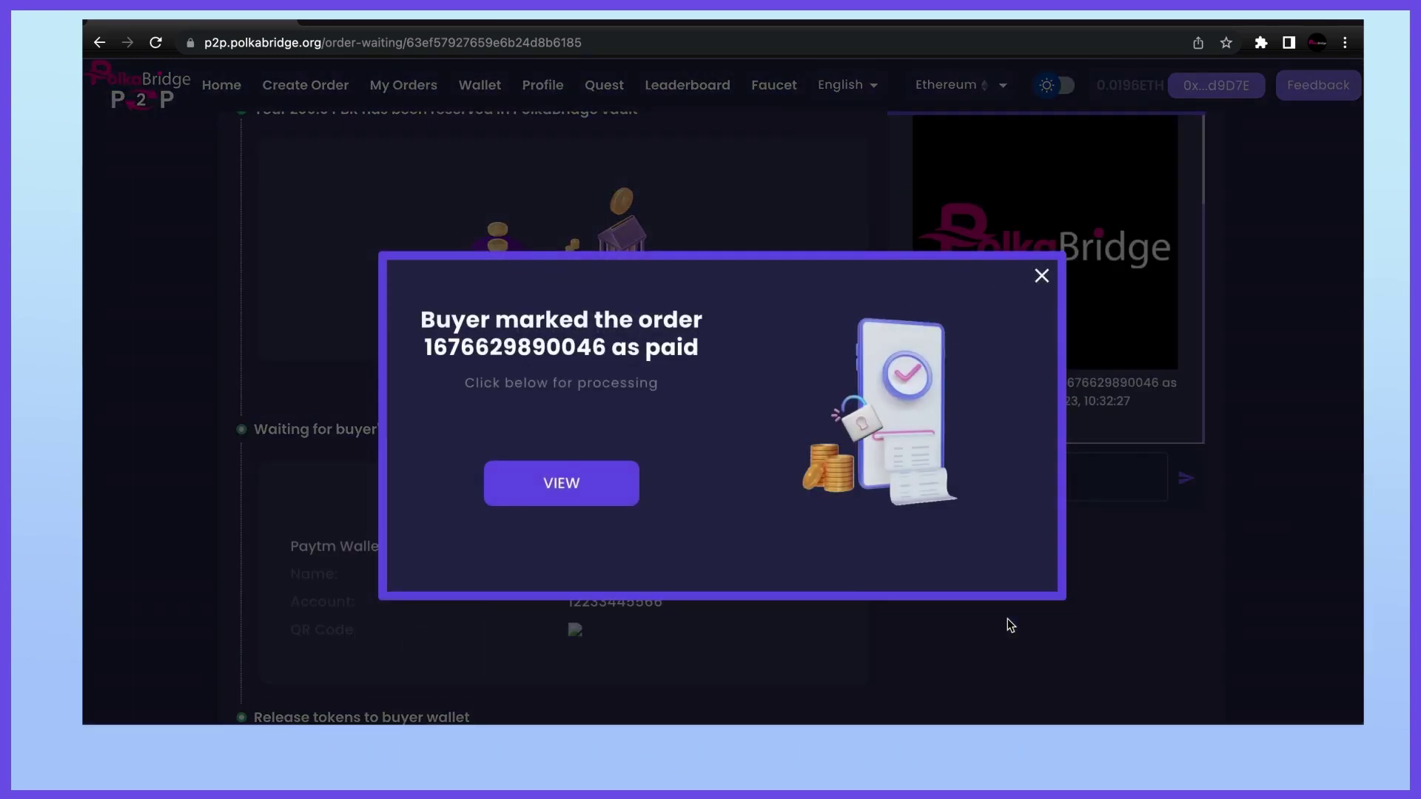
left_click(1008, 624)
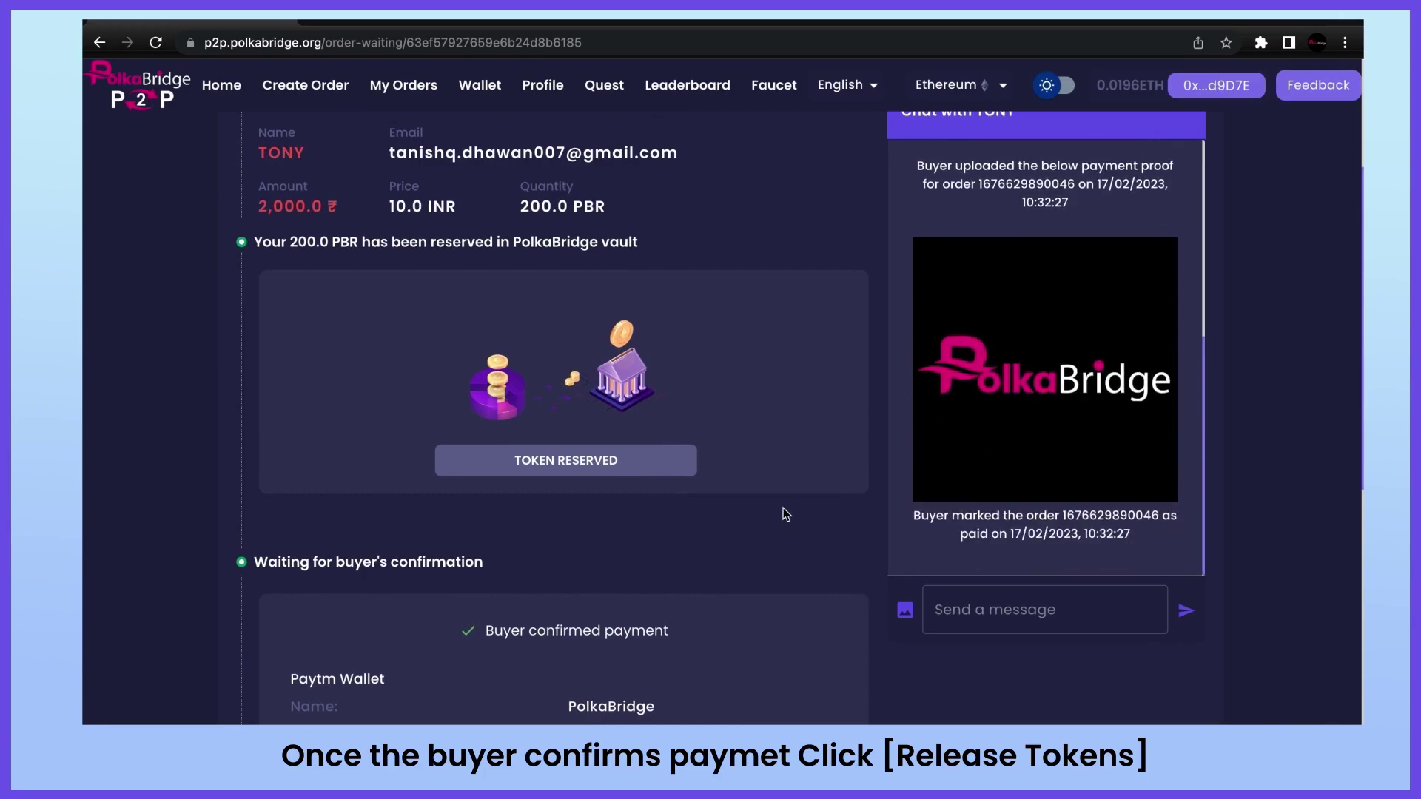
scroll(740, 533, "down", 5)
left_click(610, 587)
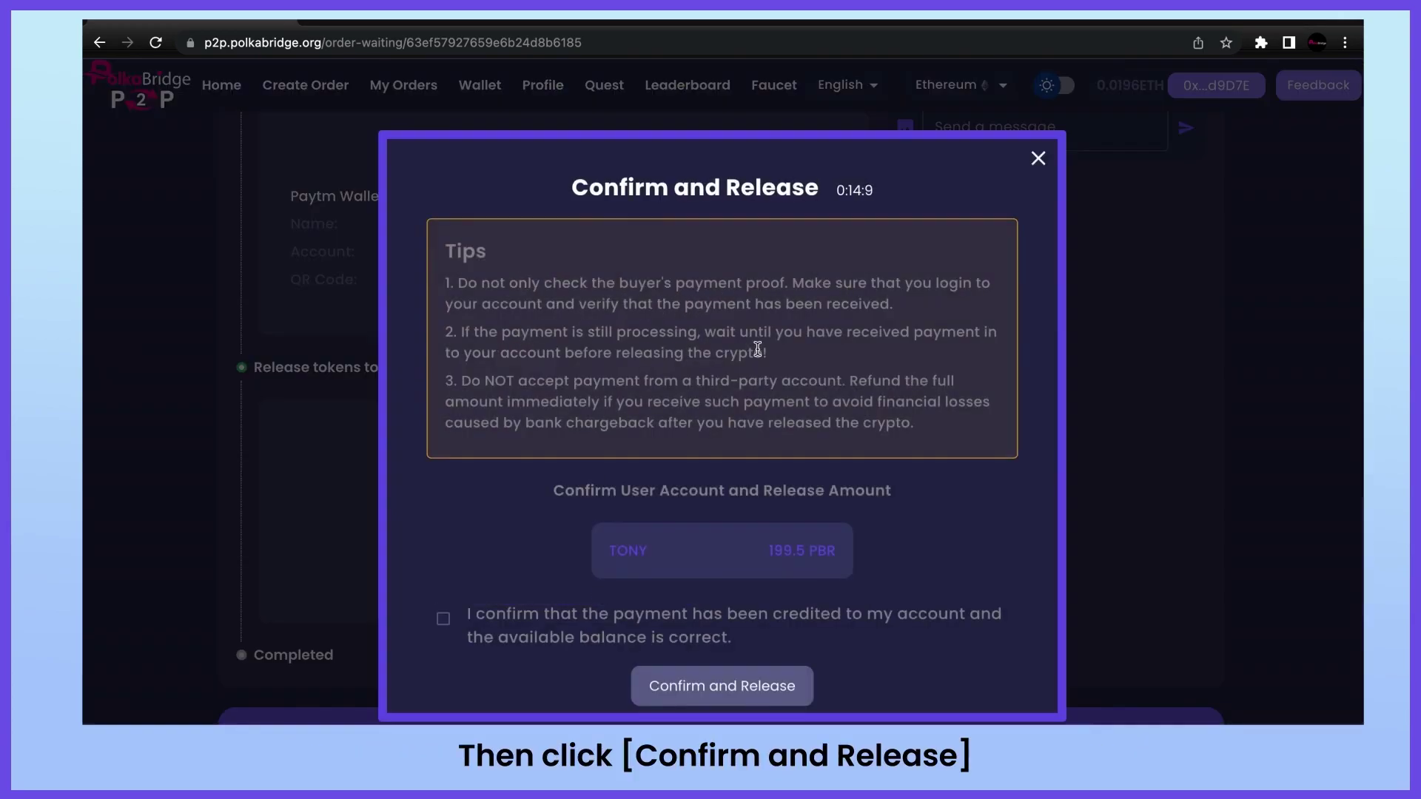
left_click(696, 688)
left_click(601, 506)
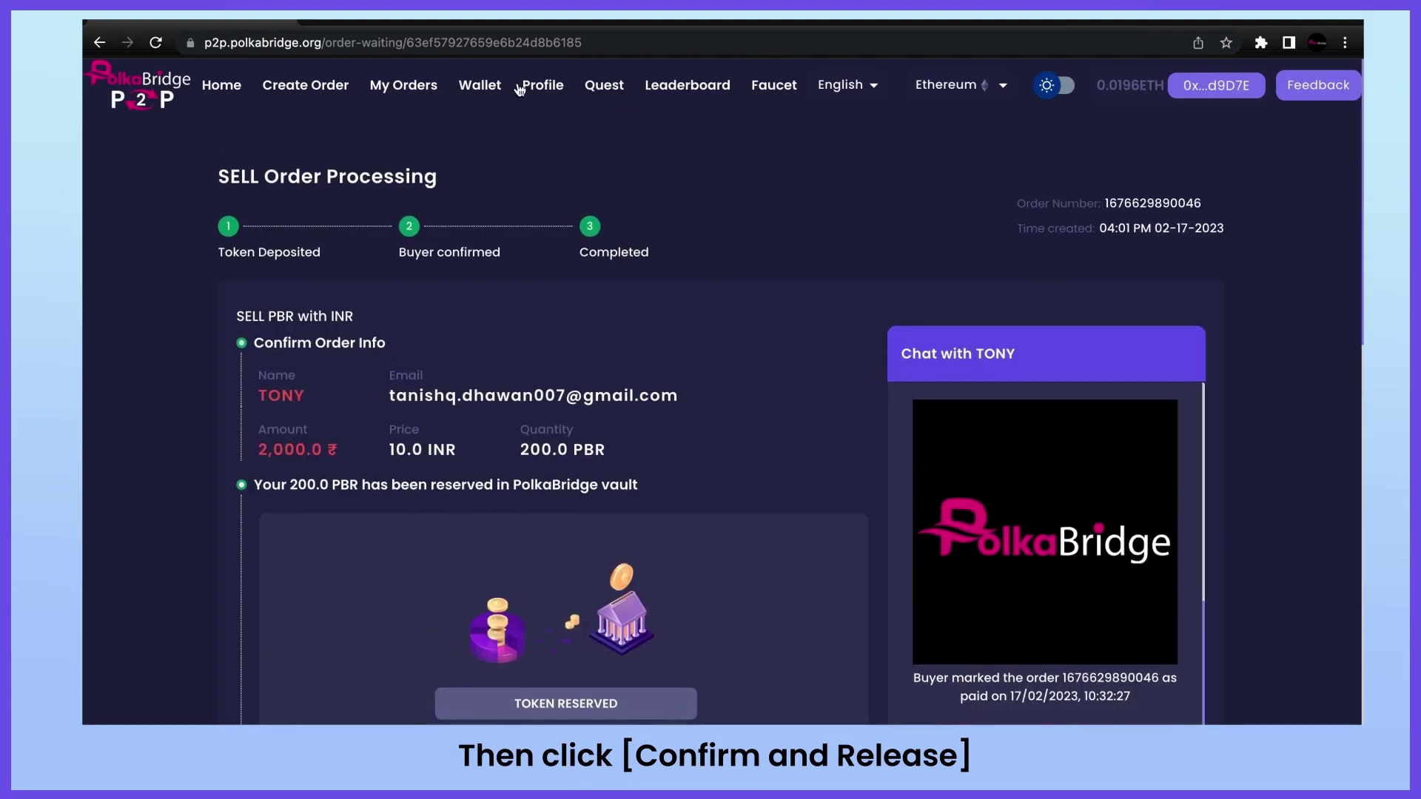
- Claim the Ethereum-chain buy and sell quest, bringing Total Points to 6
left_click(603, 85)
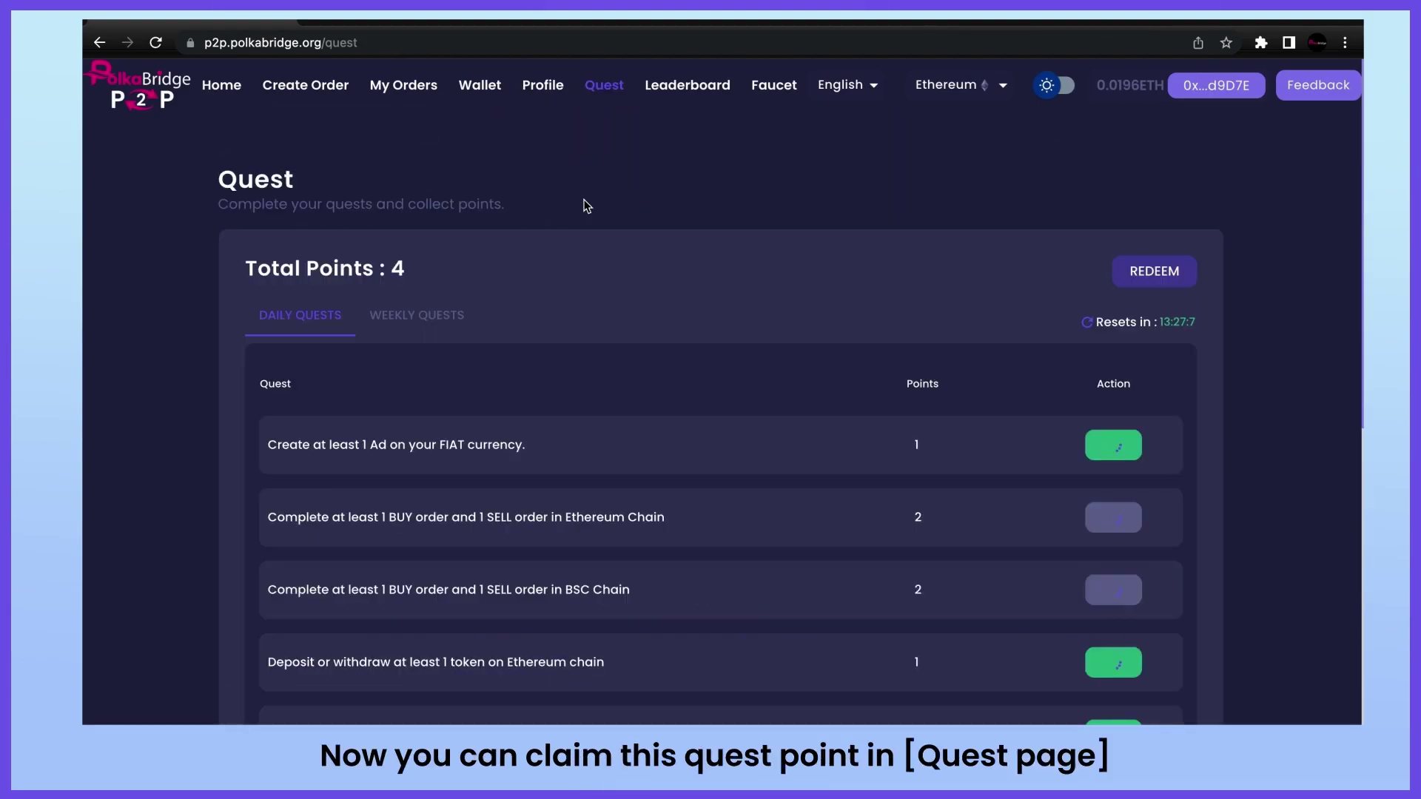
scroll(684, 444, "down", 1)
left_click(1103, 435)
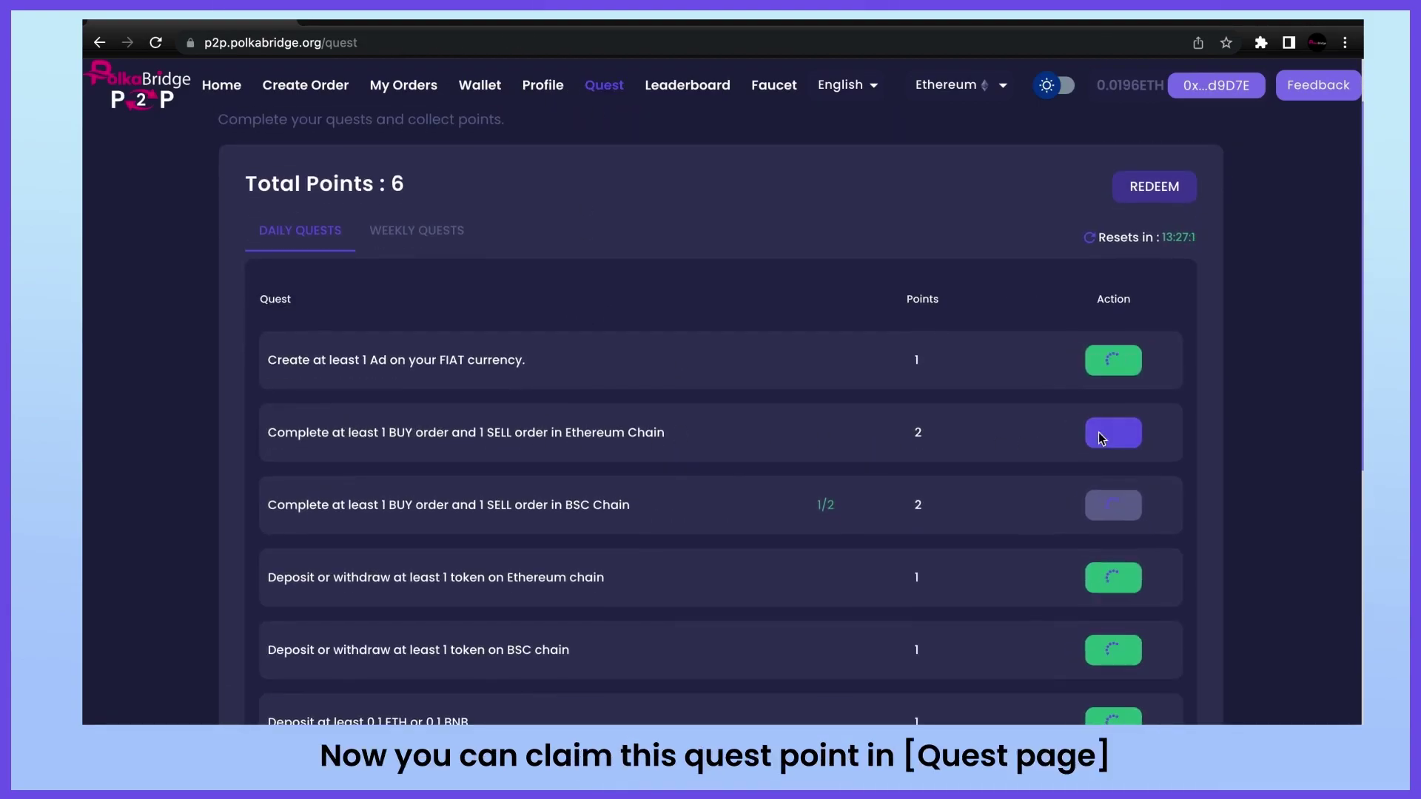
scroll(740, 310, "up", 1)
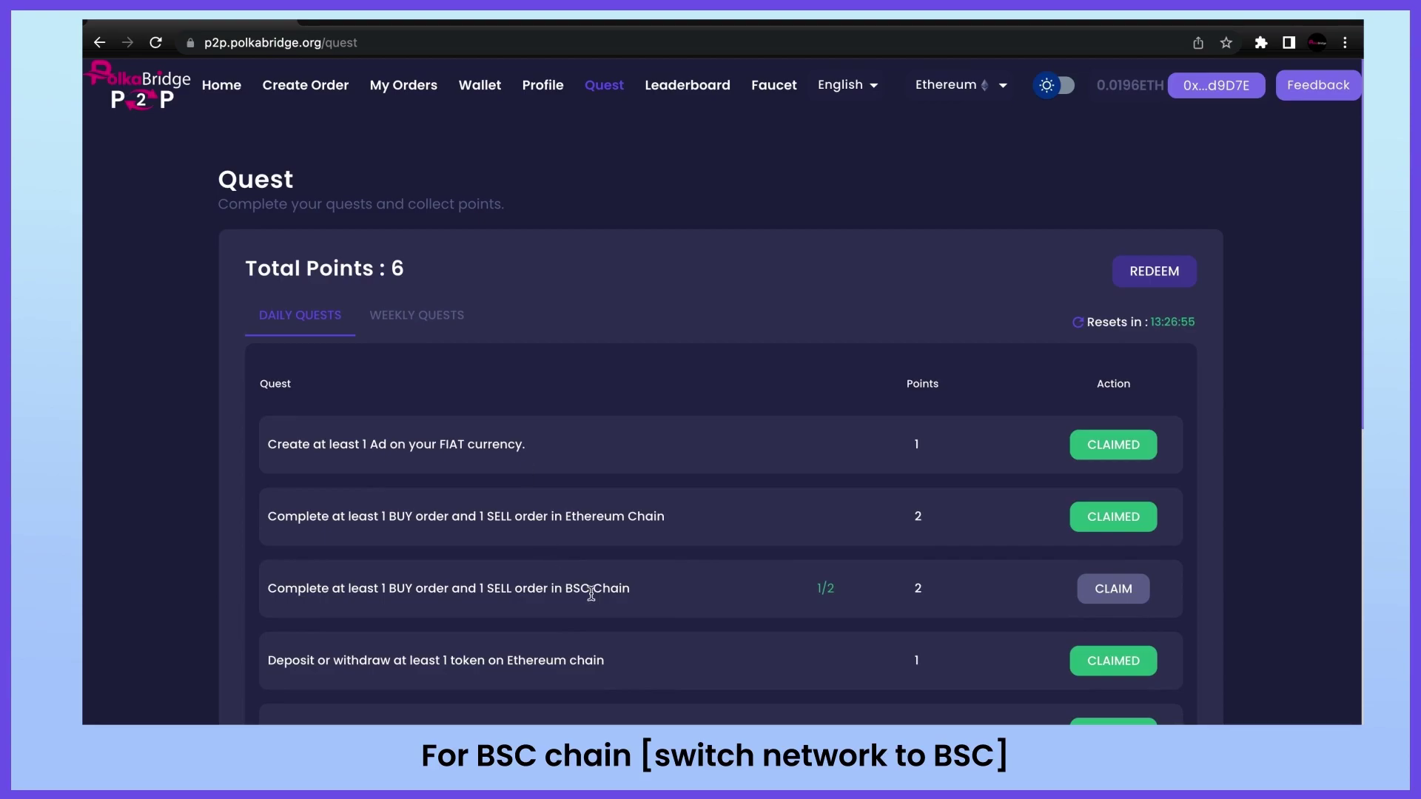
- Switch the site's network to BSC
left_click(962, 86)
left_click(910, 146)
left_click(1154, 85)
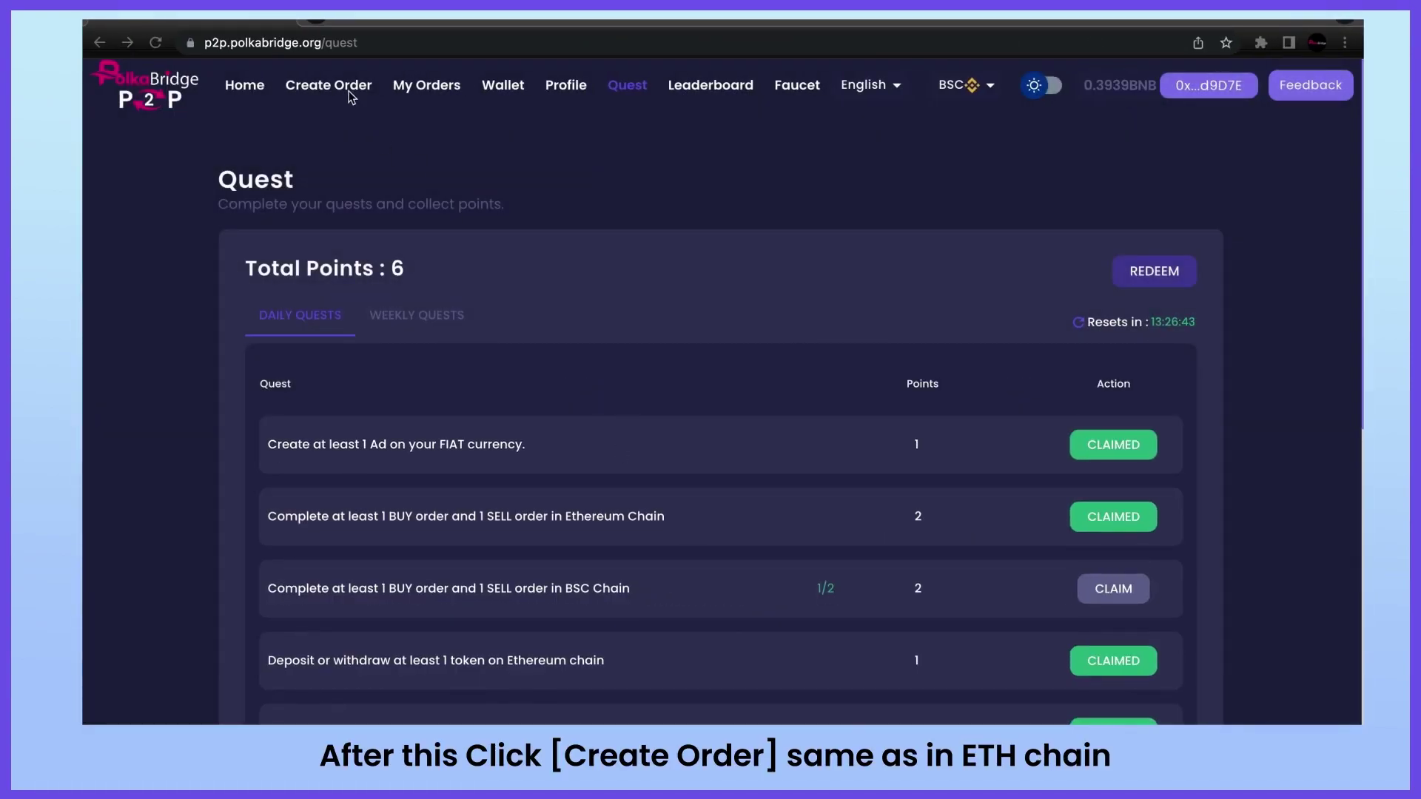
- Approve the BSC switch and create a 100 BUSD buy order at 90 INR, 9,000 limit, 15 minutes
left_click(329, 85)
left_click(729, 495)
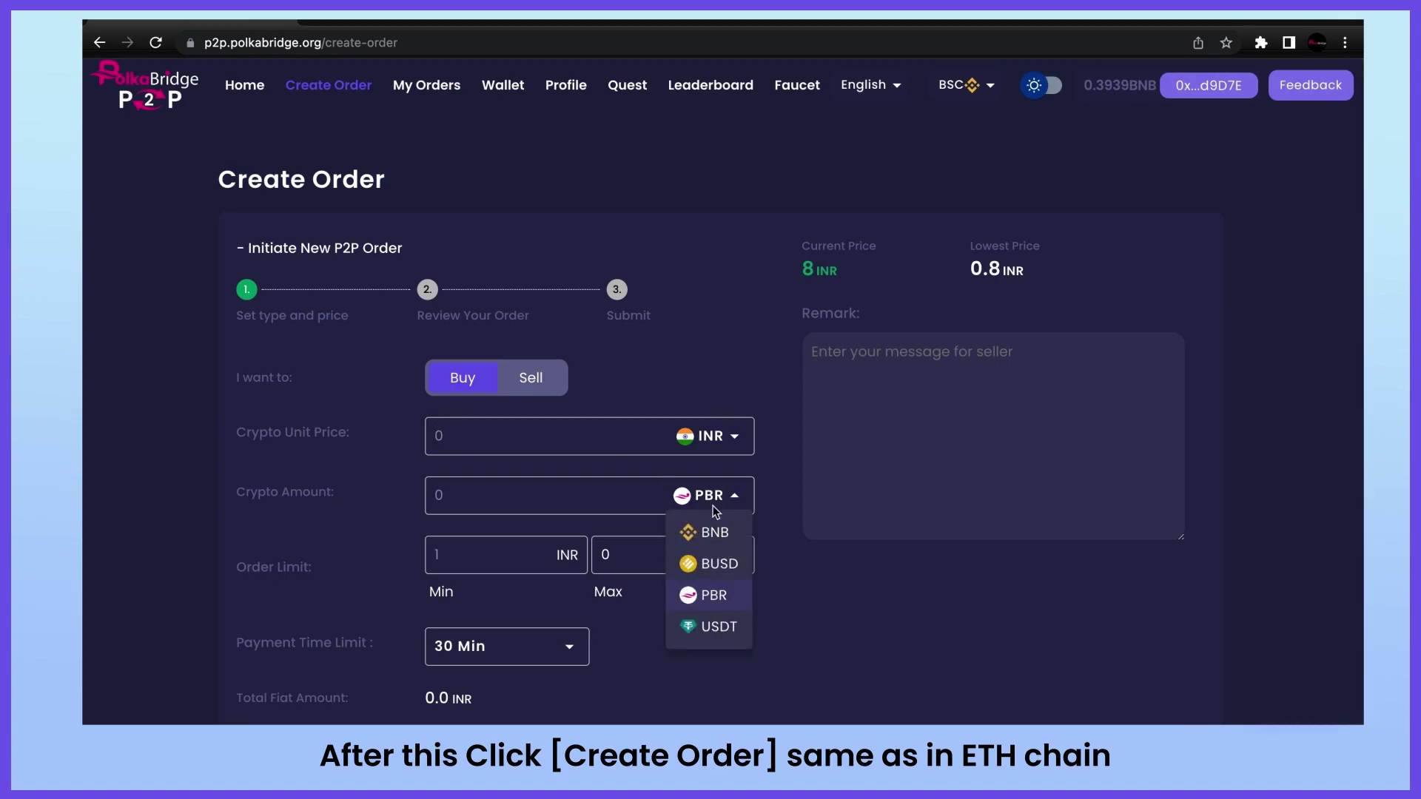
left_click(707, 565)
left_click(580, 441)
type("9,000")
left_click(526, 554)
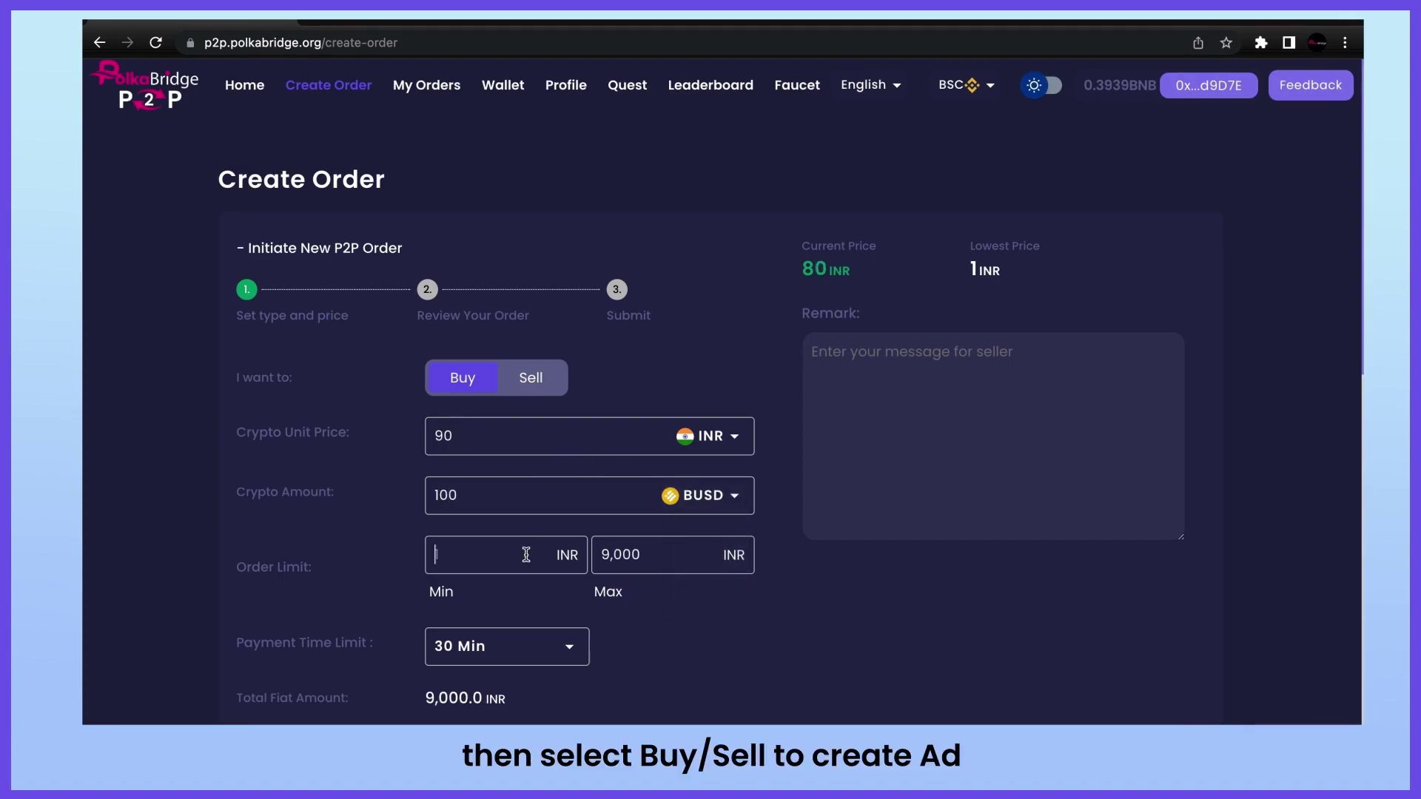
left_click(566, 646)
scroll(539, 628, "down", 1)
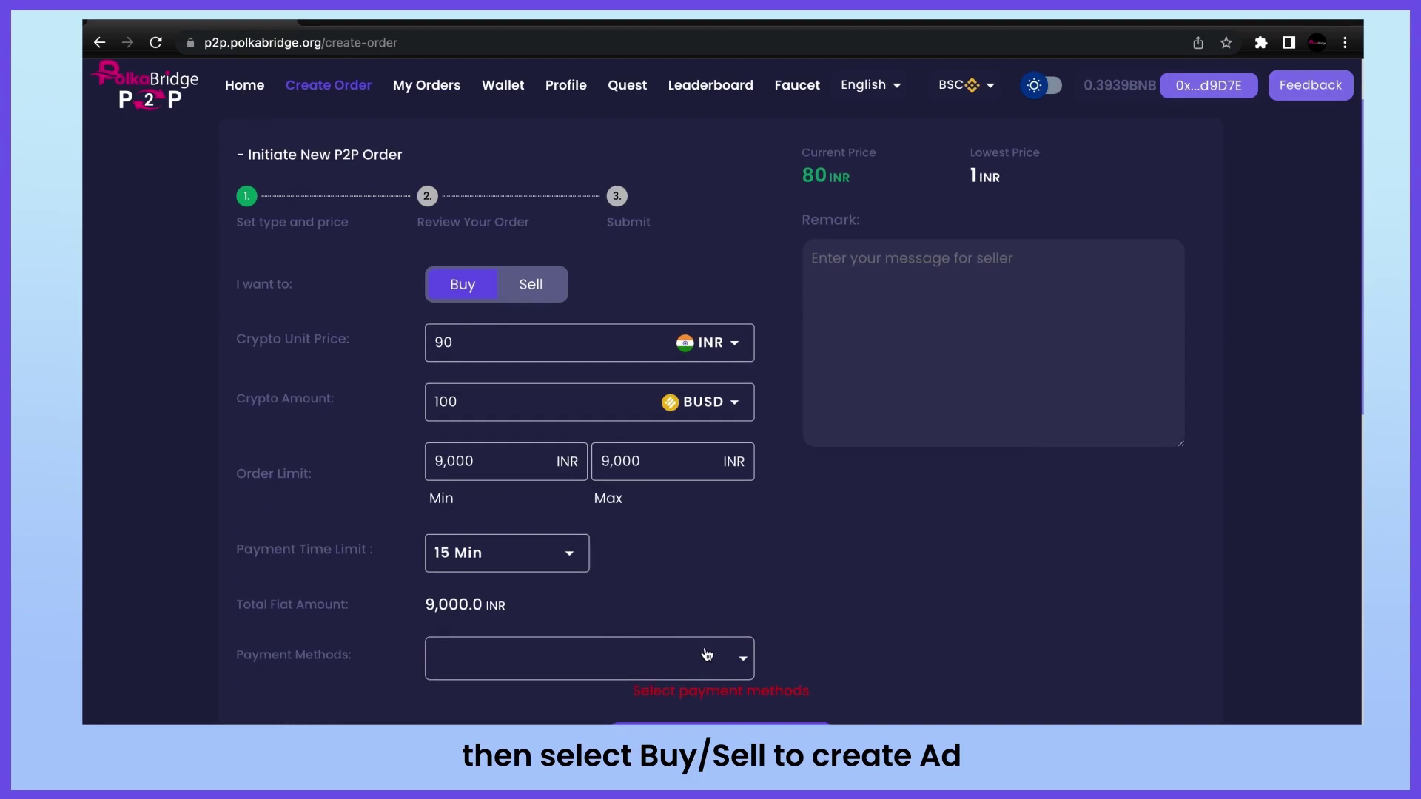
left_click(651, 657)
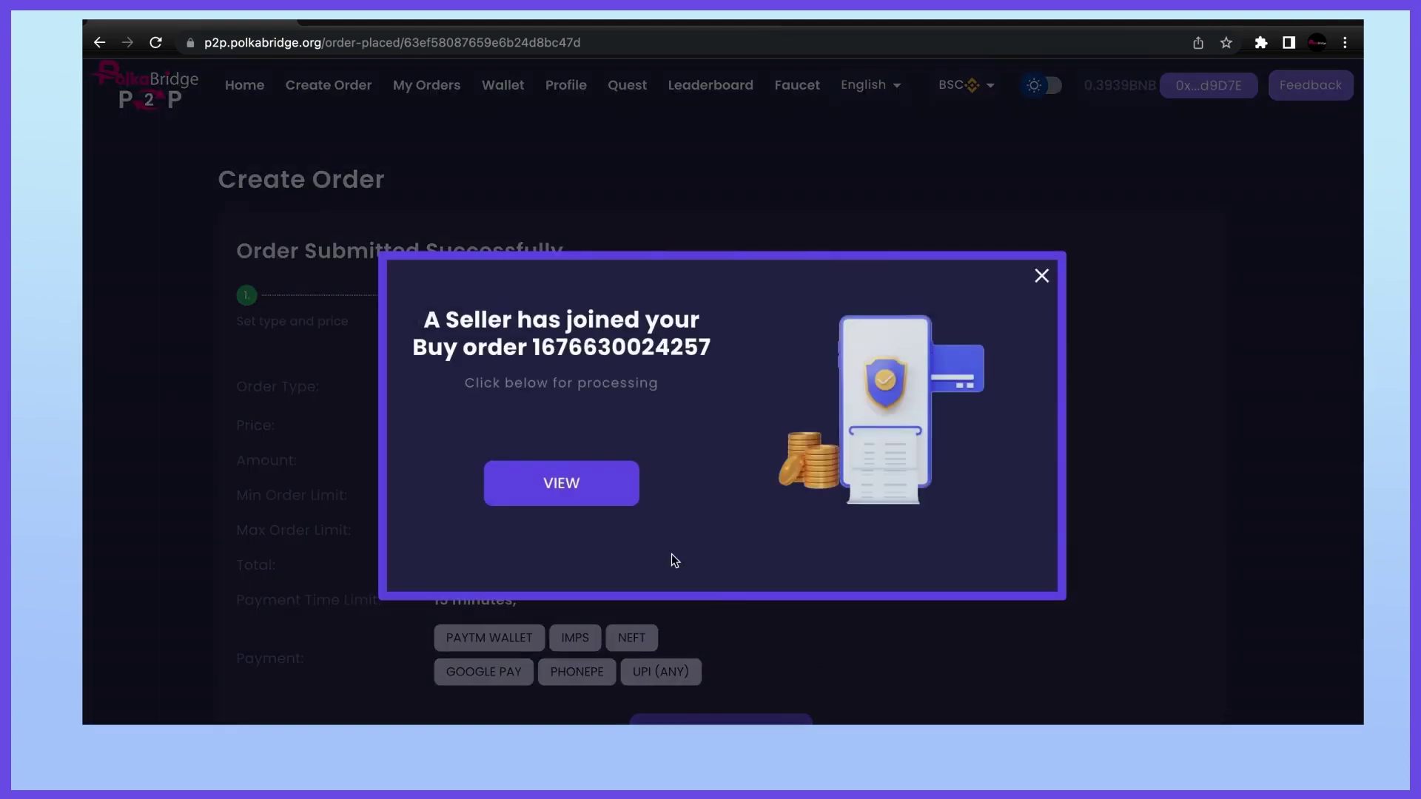
- Mark the BUSD order paid, attach the proof image and confirm the transfer completed
left_click(584, 483)
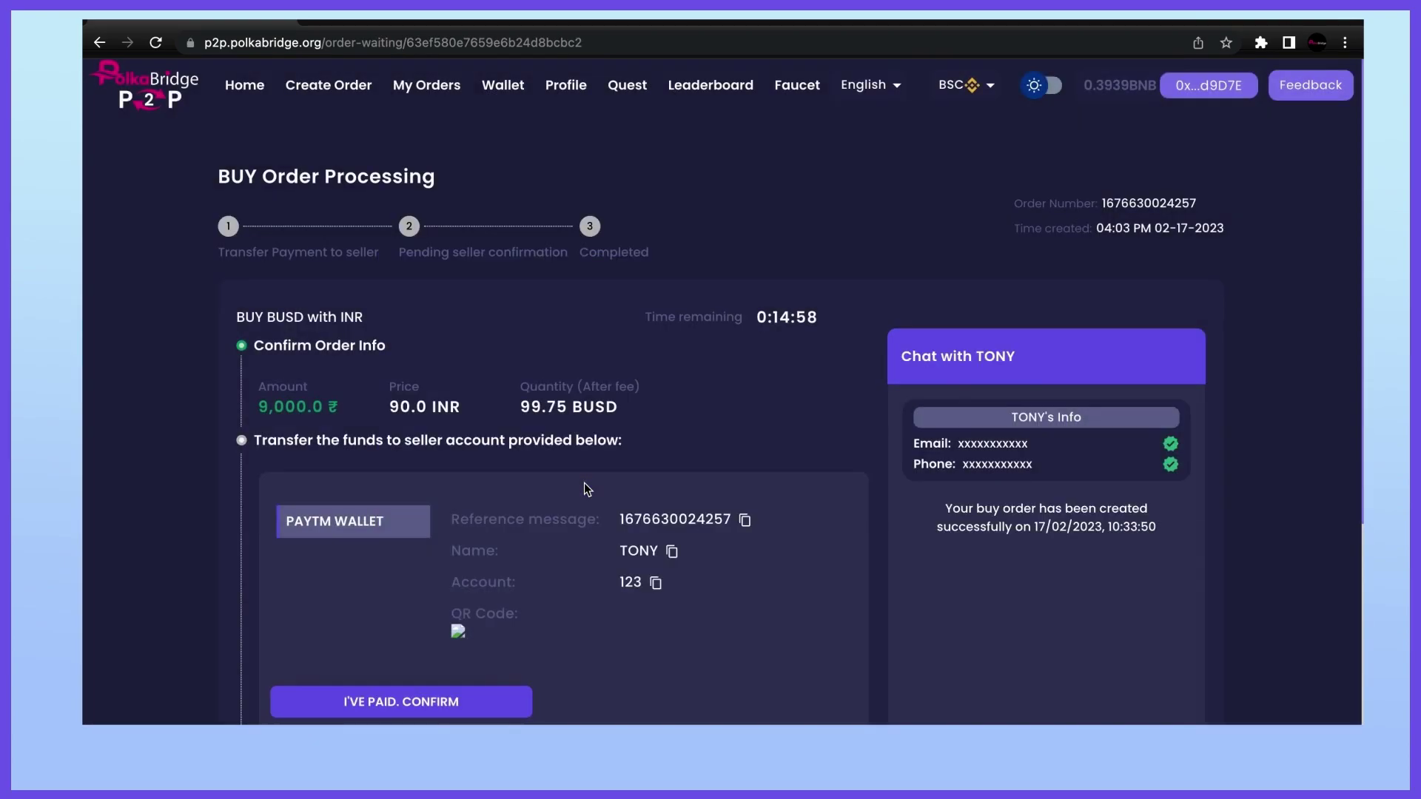
scroll(584, 483, "down", 2)
scroll(587, 490, "down", 1)
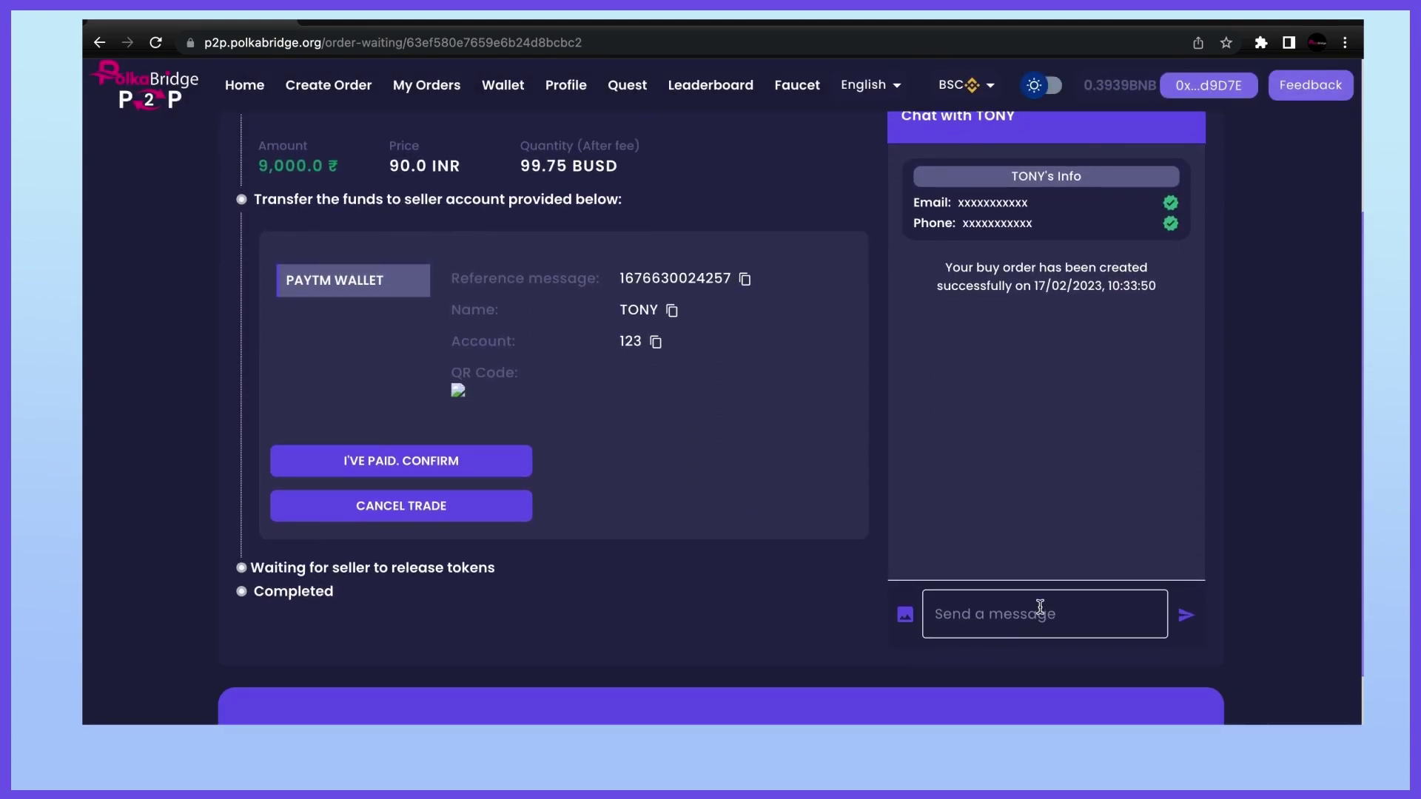
left_click(478, 459)
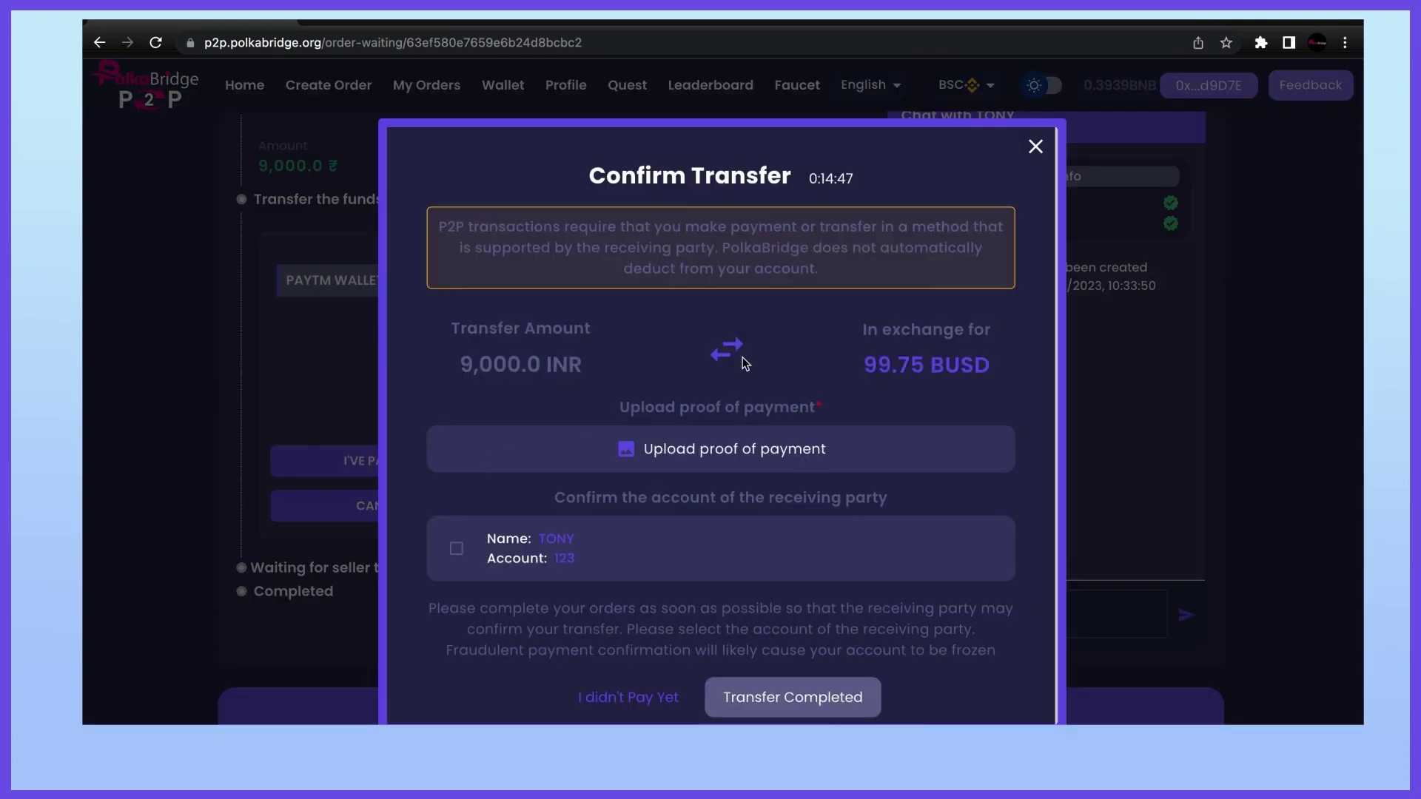
left_click(707, 453)
key("Return")
left_click(787, 716)
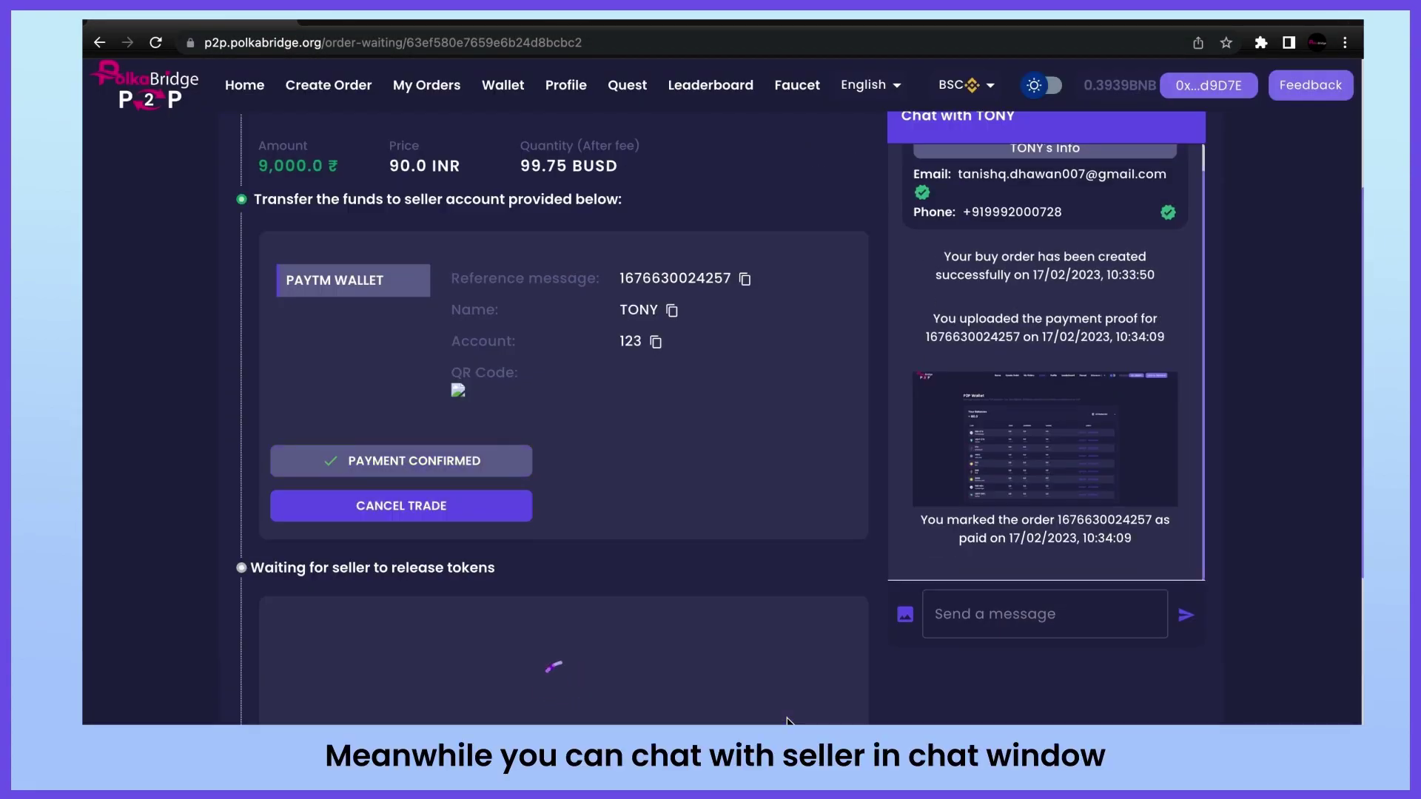
- Message the seller 'p' and dismiss the order-completed notice
left_click(992, 615)
type("payment made, pls release")
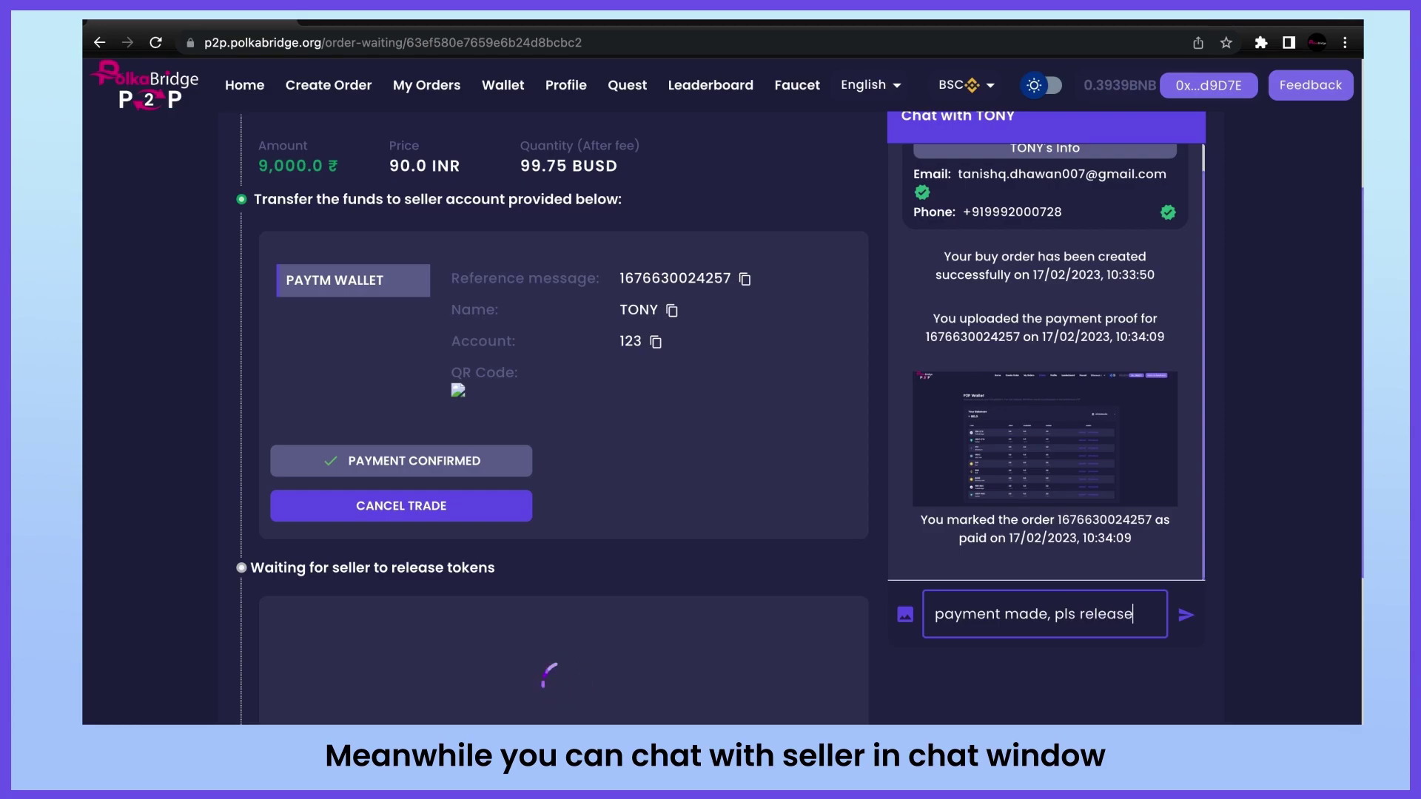
key("Return")
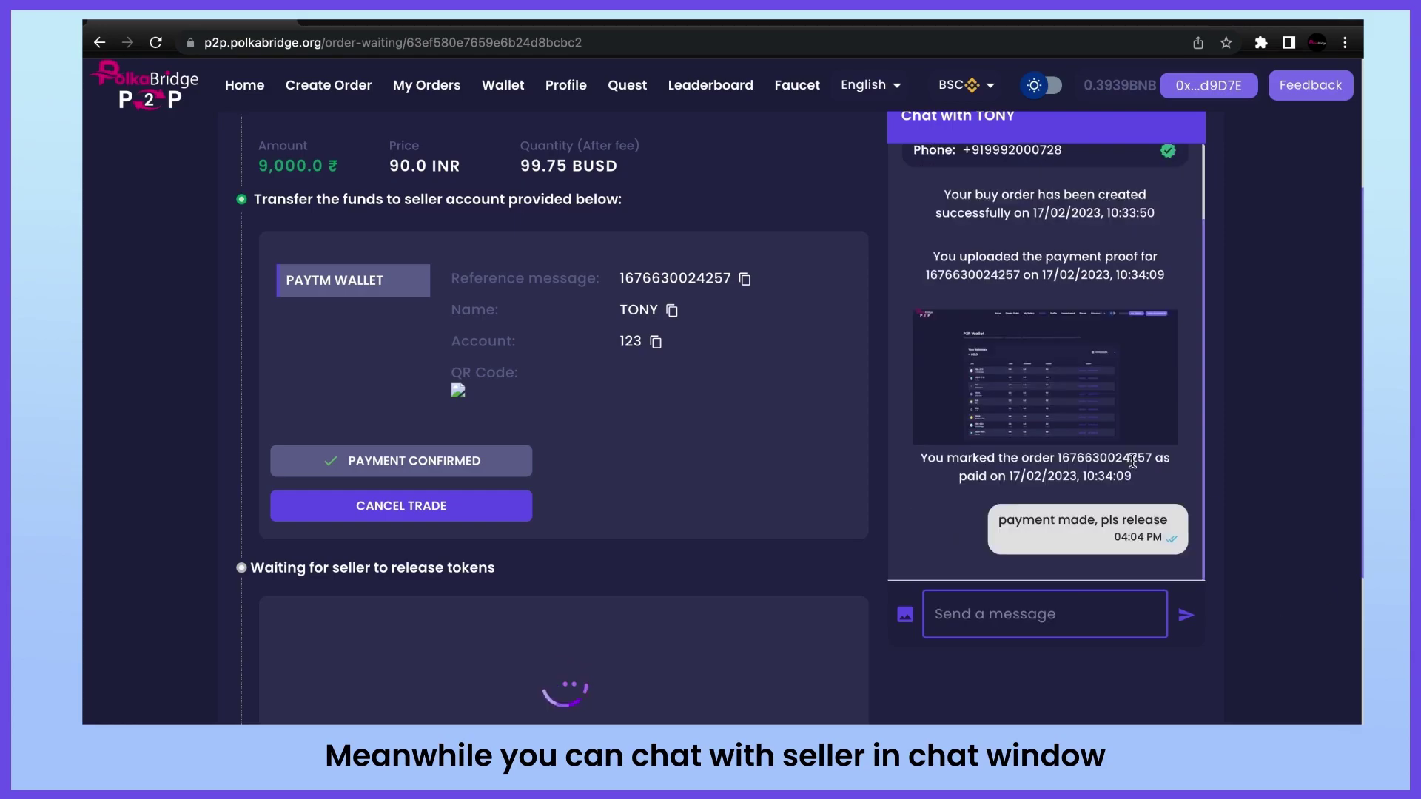
scroll(1135, 467, "down", 5)
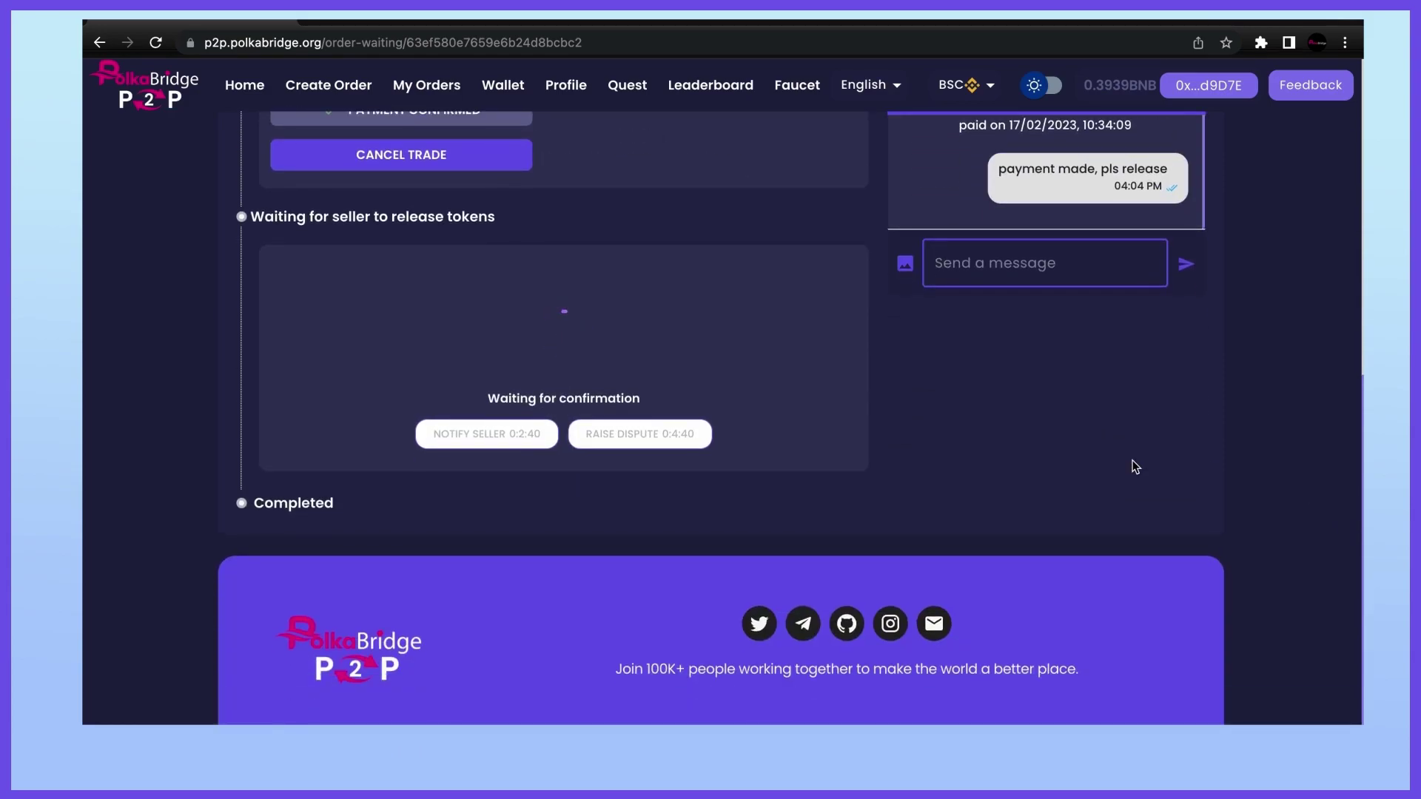
scroll(807, 326, "up", 6)
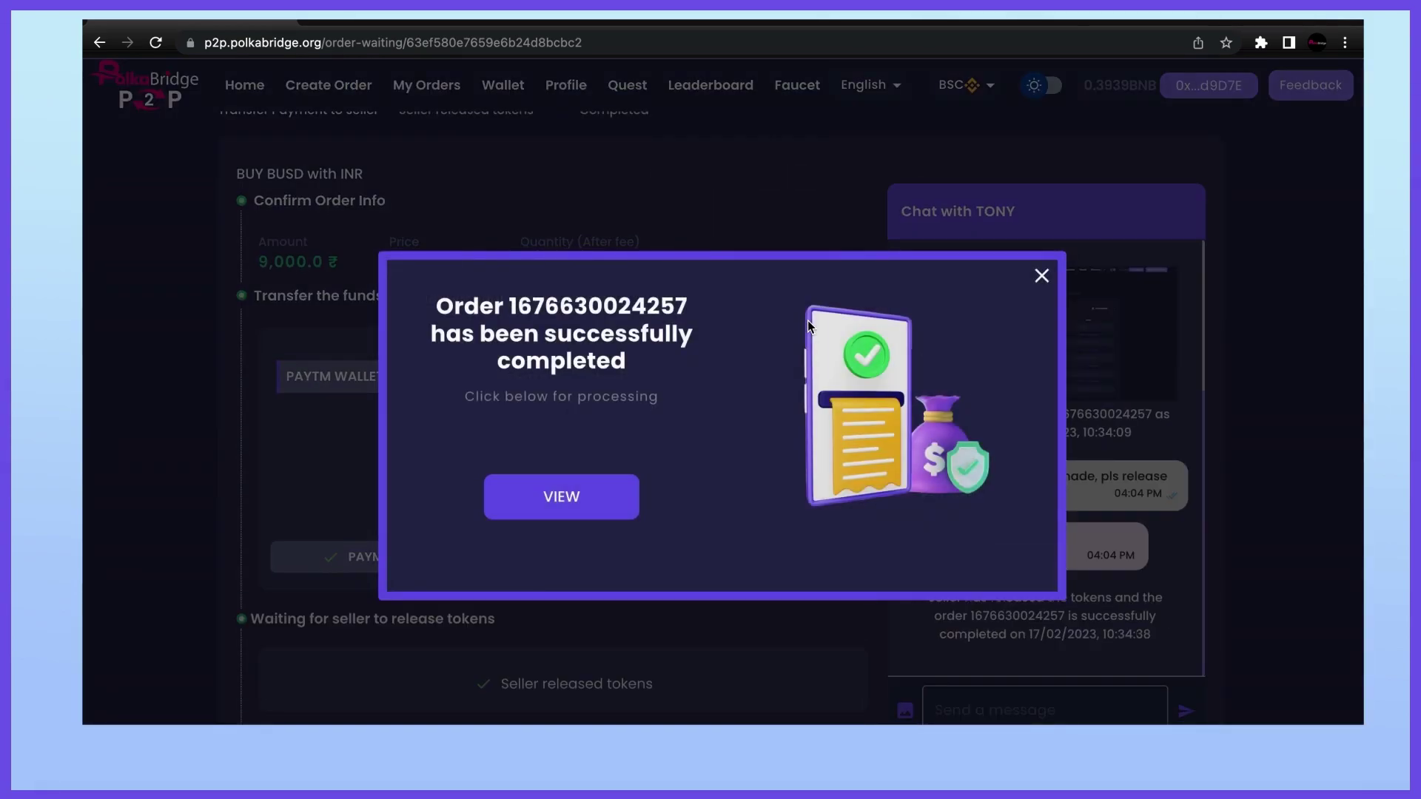
left_click(593, 498)
- Post a sell order for 200 USDT with unit price 85 INR
left_click(305, 88)
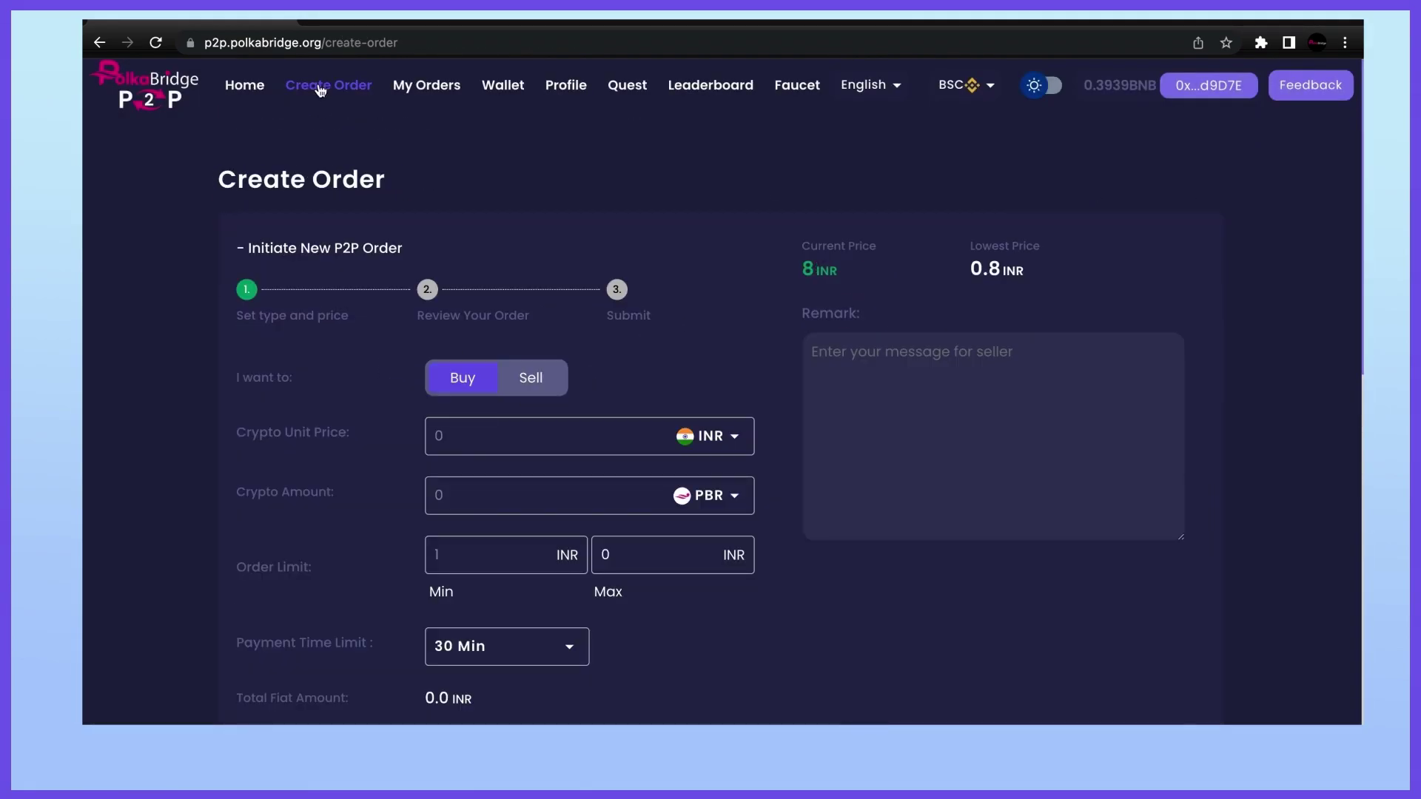
left_click(531, 378)
left_click(709, 435)
left_click(711, 561)
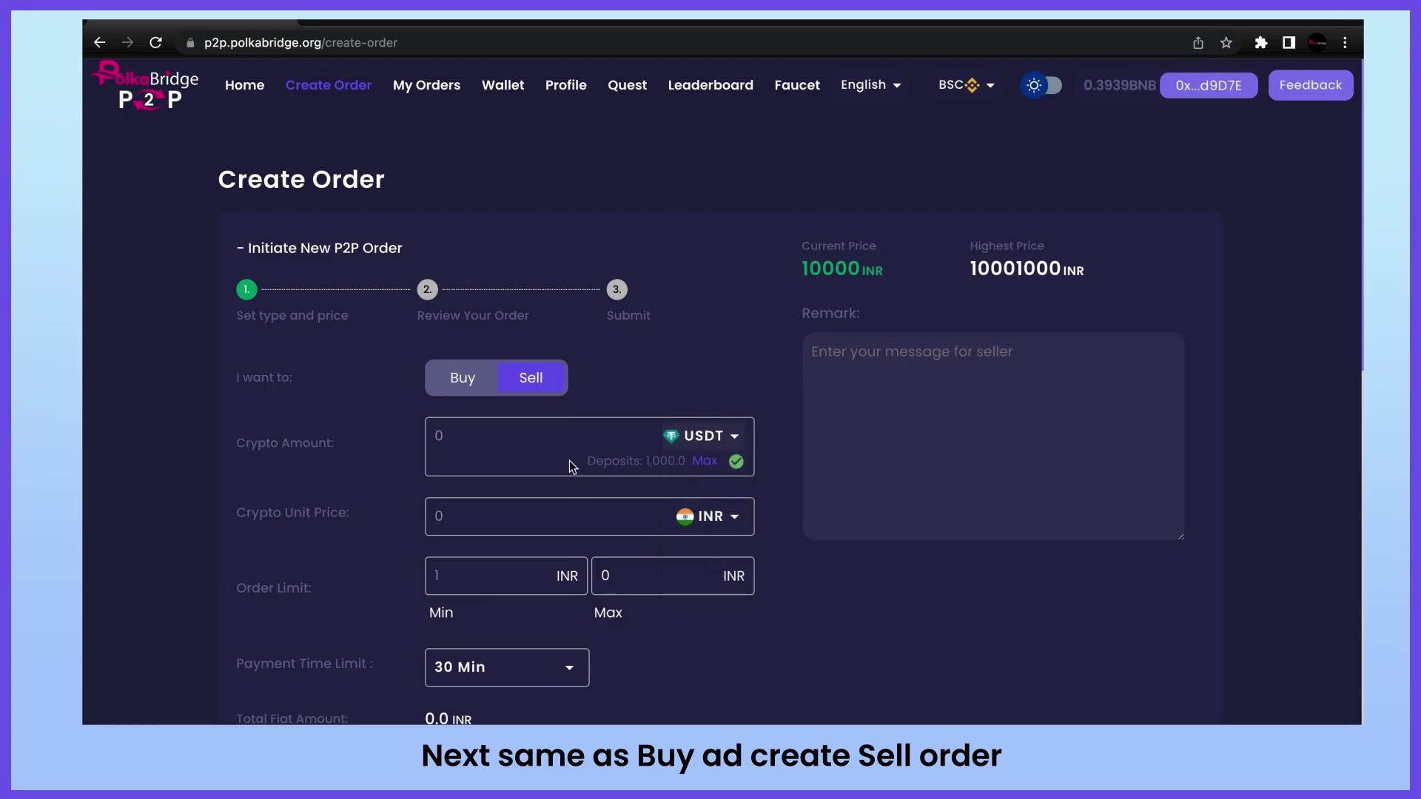
type("200")
left_click(527, 516)
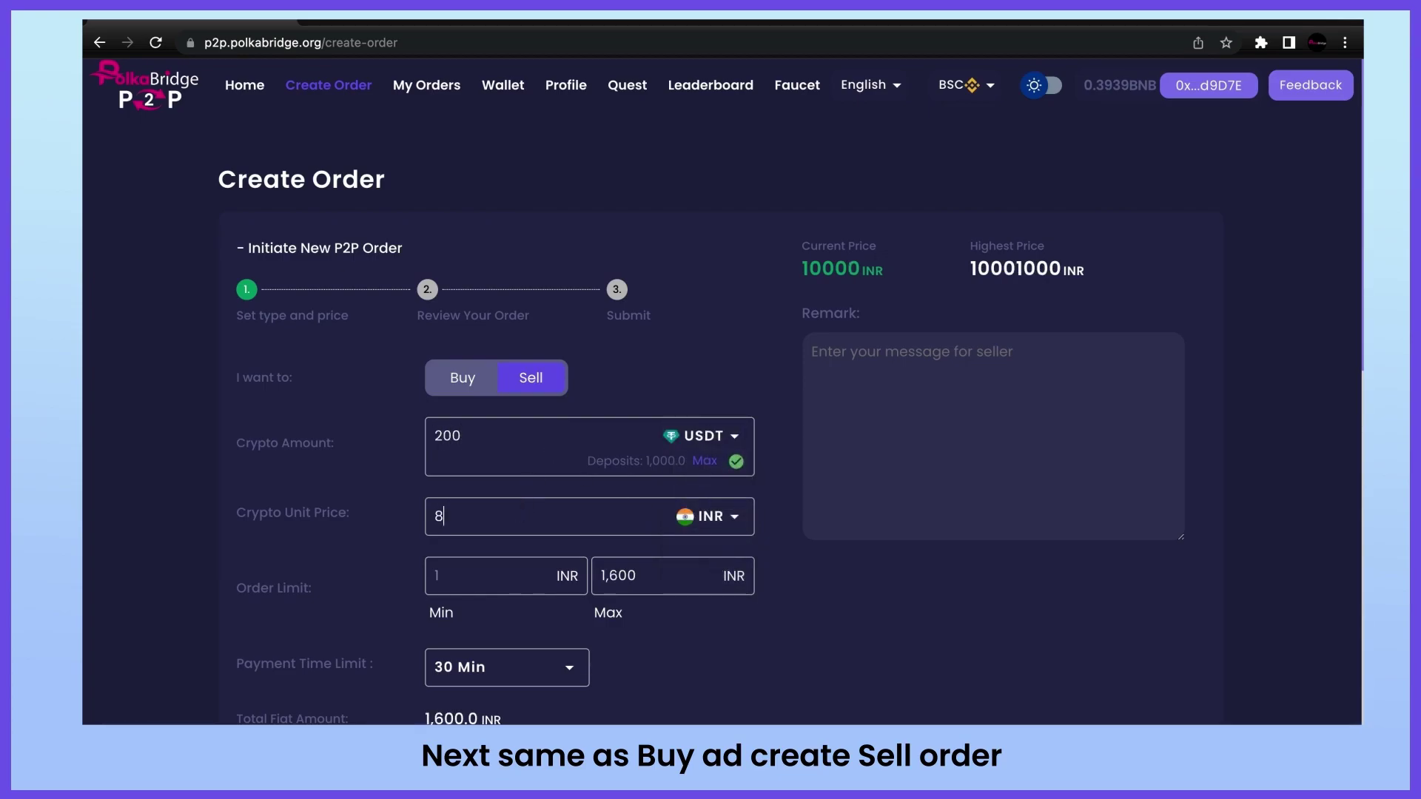
type("85")
left_click(682, 637)
left_click(724, 703)
- Open the joined order and send the buyer 'hi' and 'pls make payment'
left_click(561, 484)
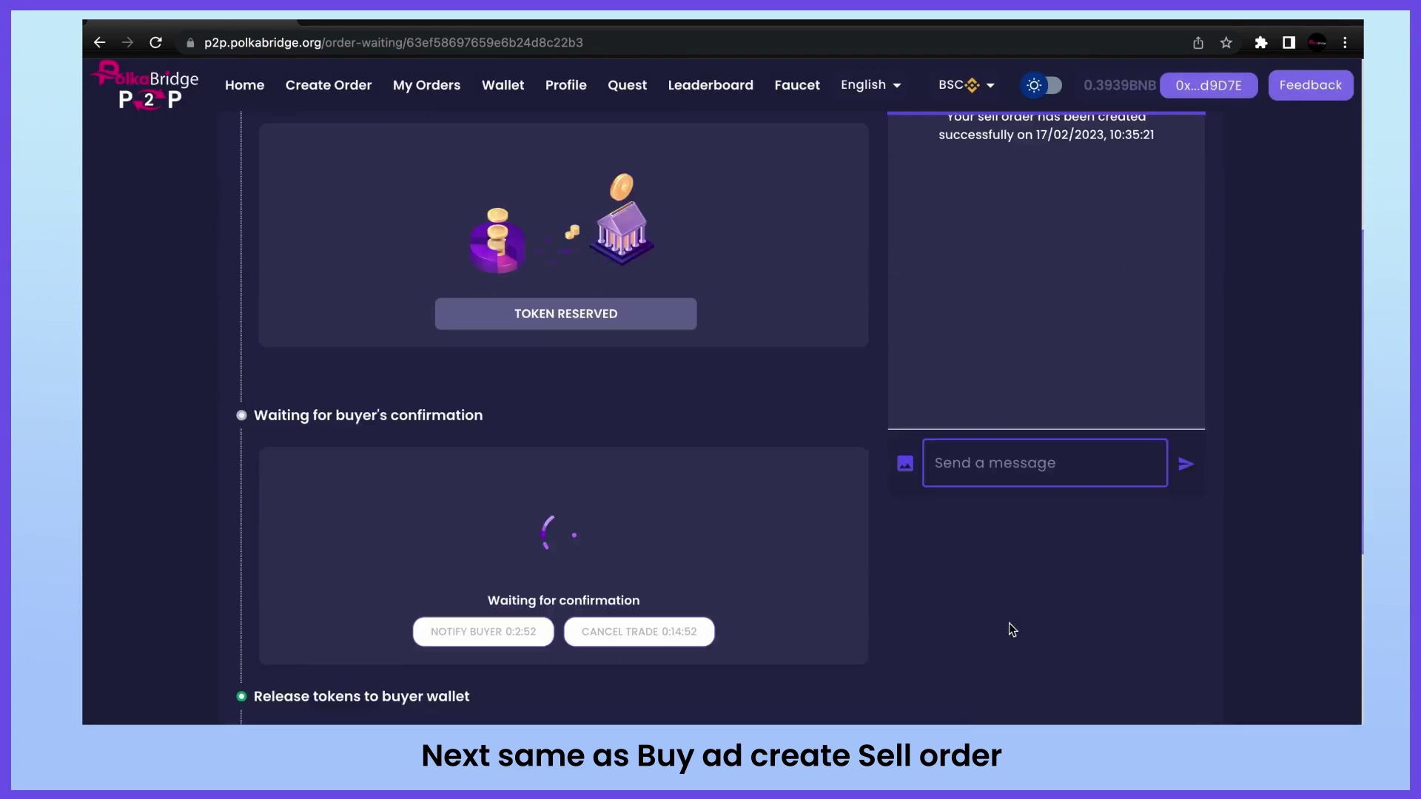
type("hi")
key("Return")
type("pls make payment")
key("Return")
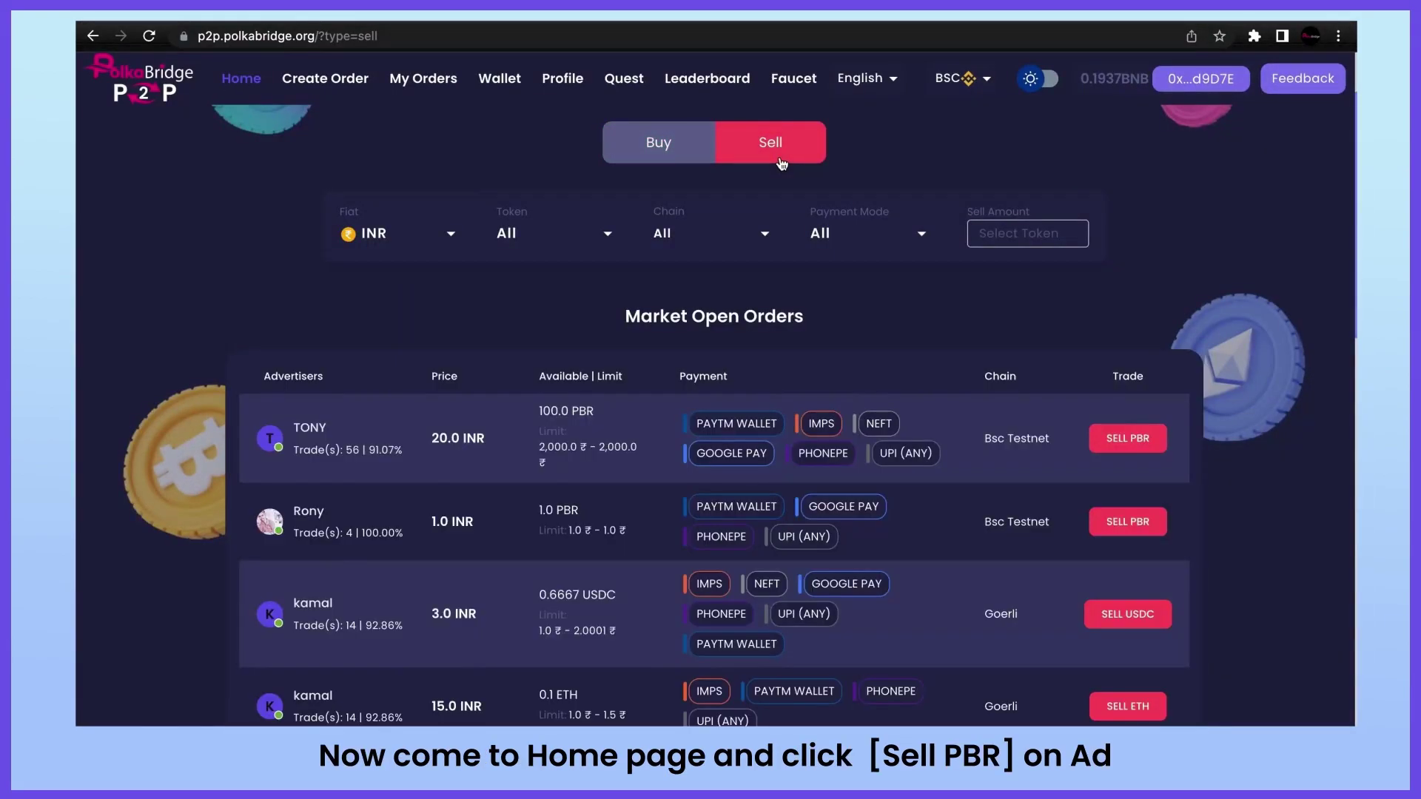
- Place a sell order for the full 100 PBR on the 20 INR offer
left_click(1125, 444)
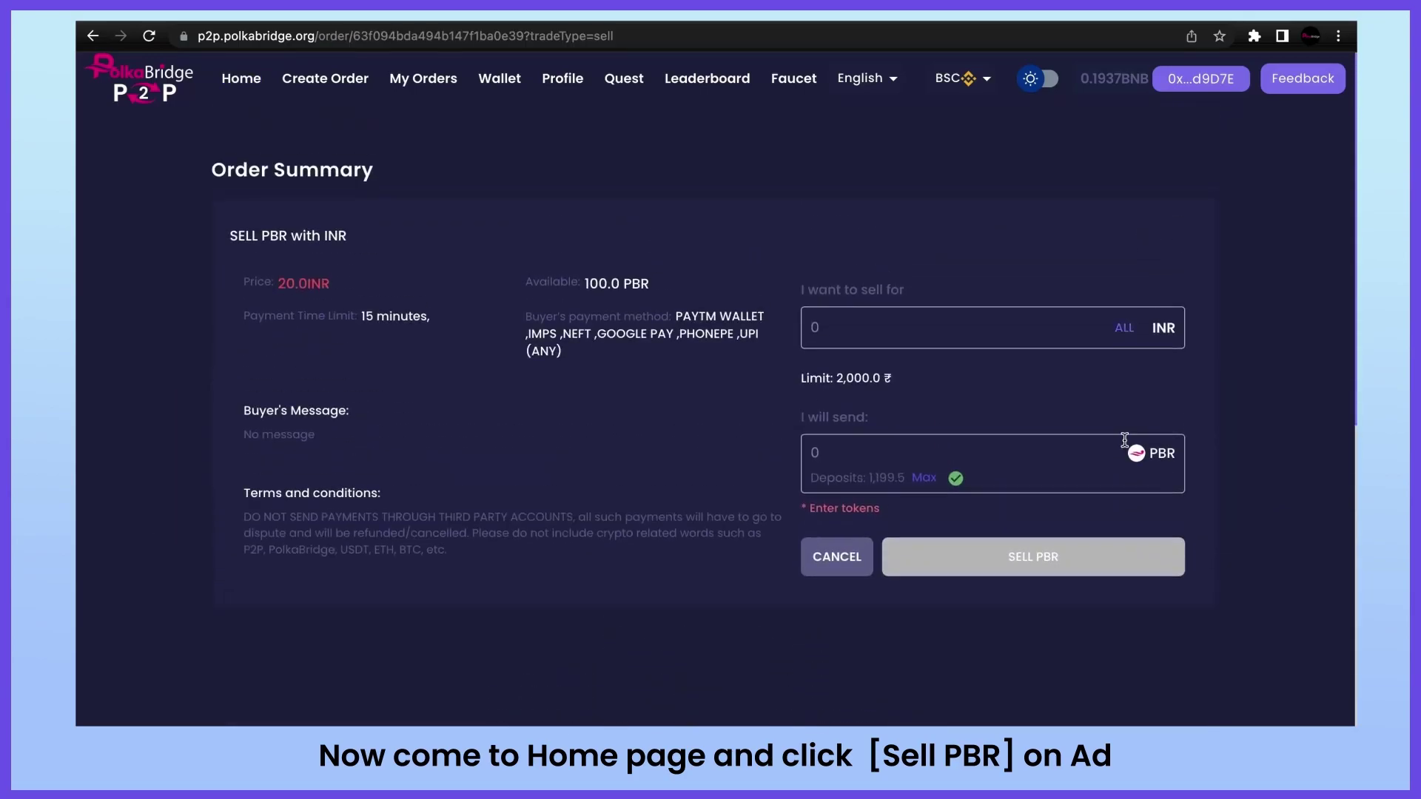
left_click(1124, 327)
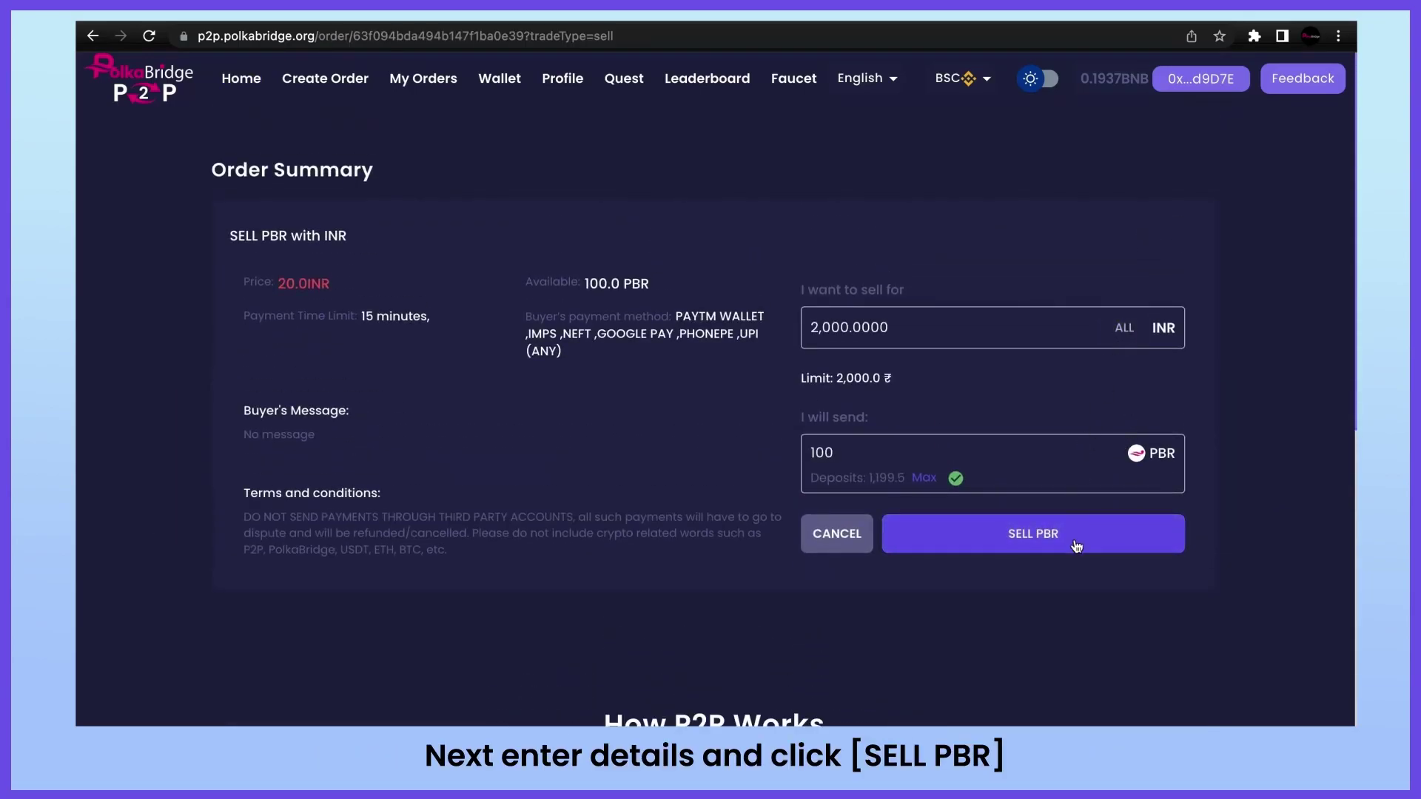
left_click(1075, 546)
scroll(938, 466, "down", 4)
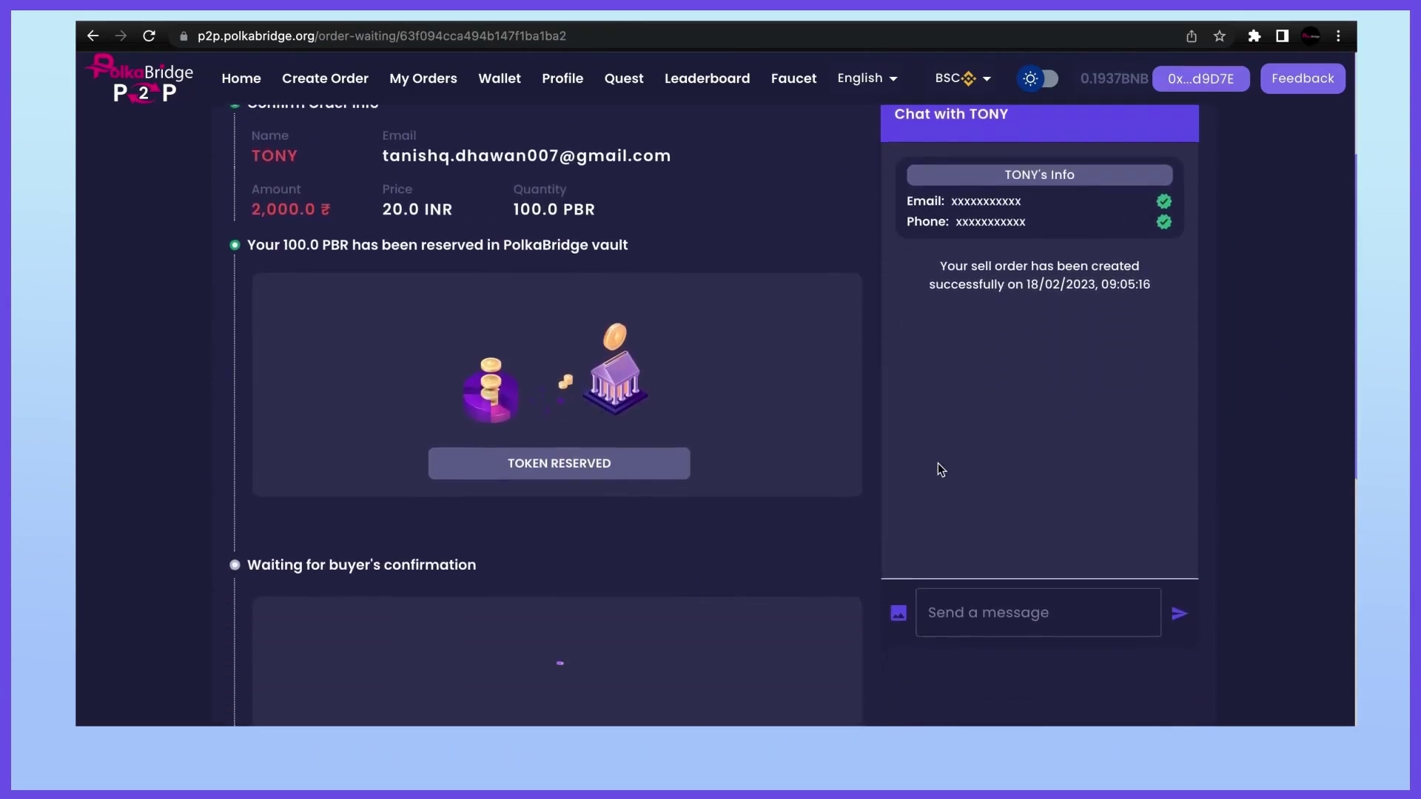
scroll(938, 470, "up", 1)
- Send the buyer a 'pls p' payment reminder in the order chat
left_click(1021, 612)
type("pls")
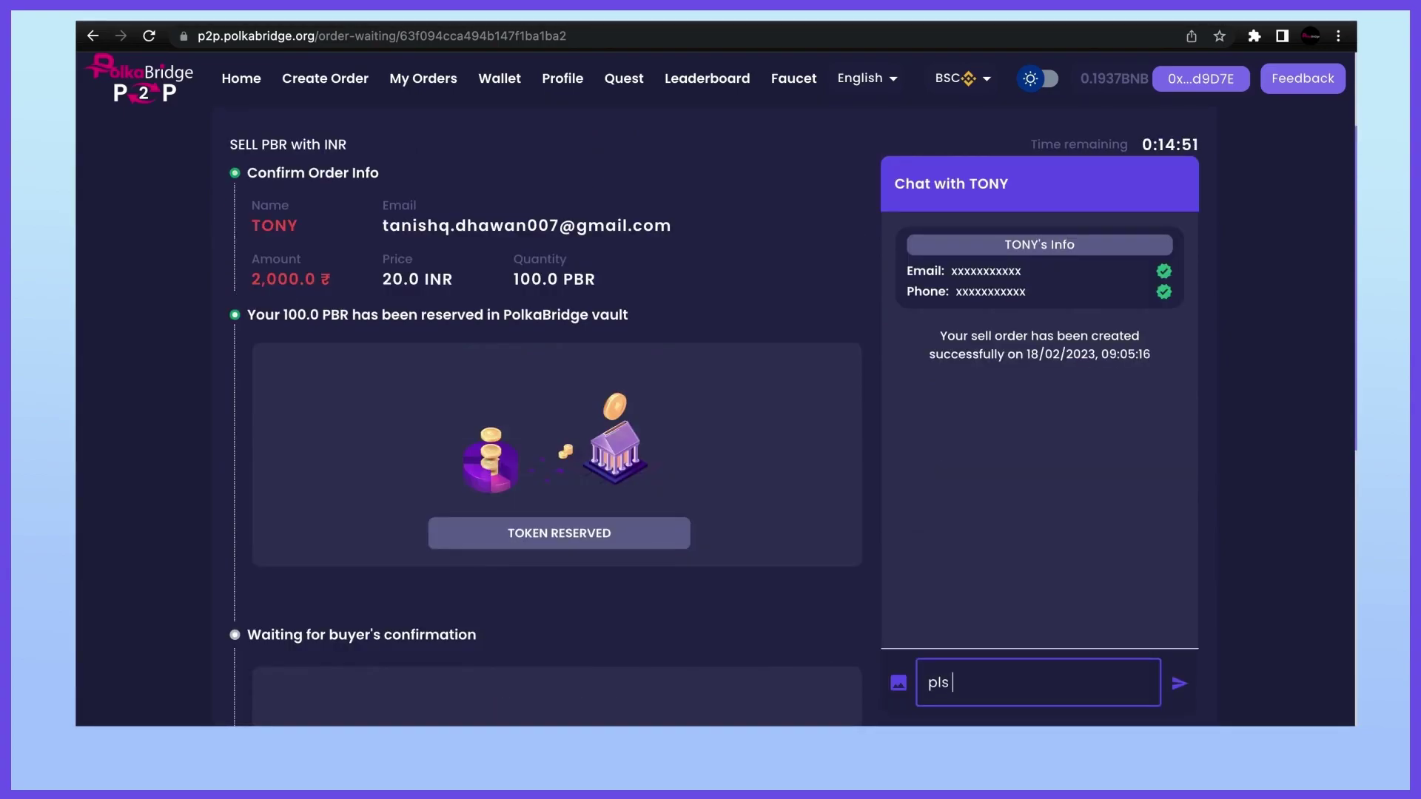
type(" pay")
key("Return")
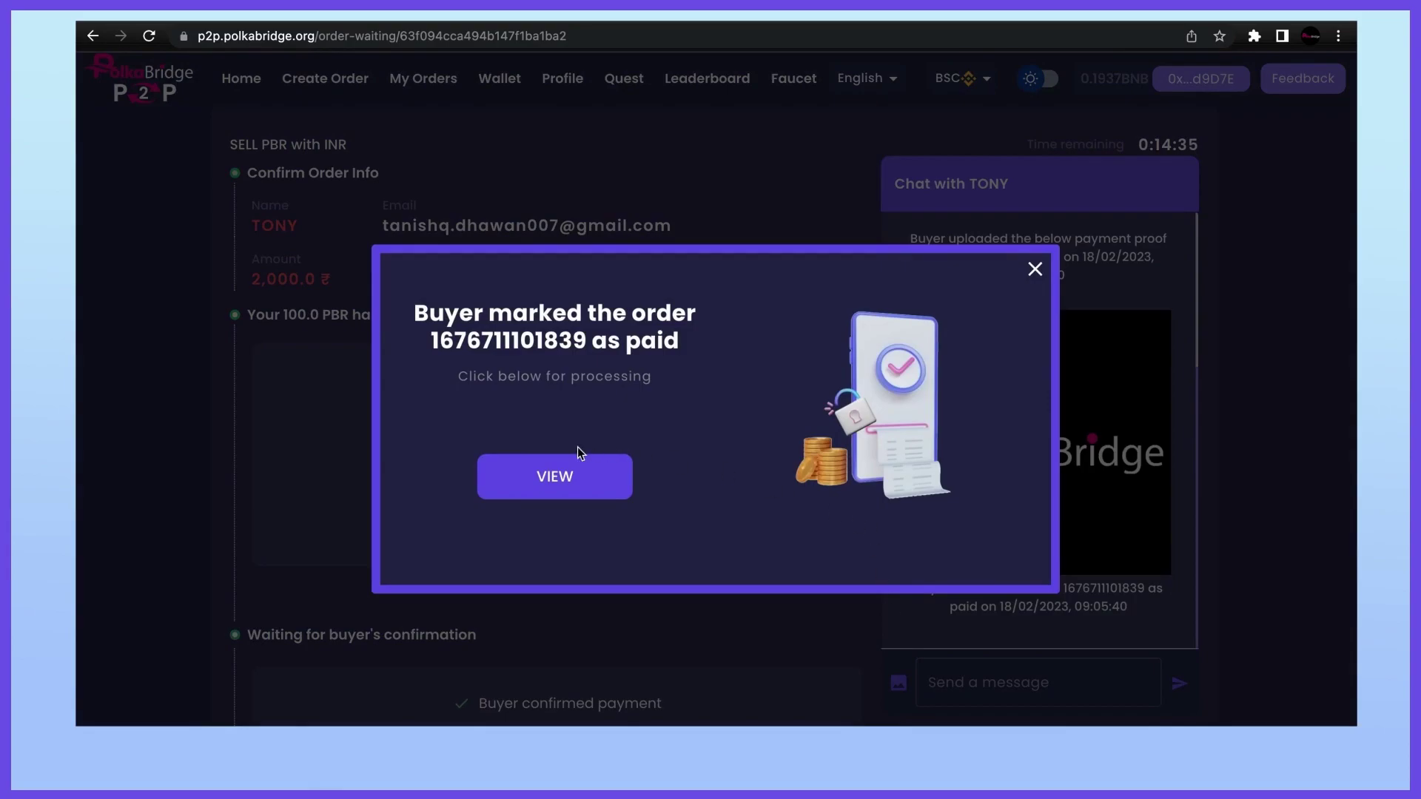
- Release the 100 PBR to the buyer once the order is marked paid
left_click(543, 476)
scroll(544, 474, "down", 8)
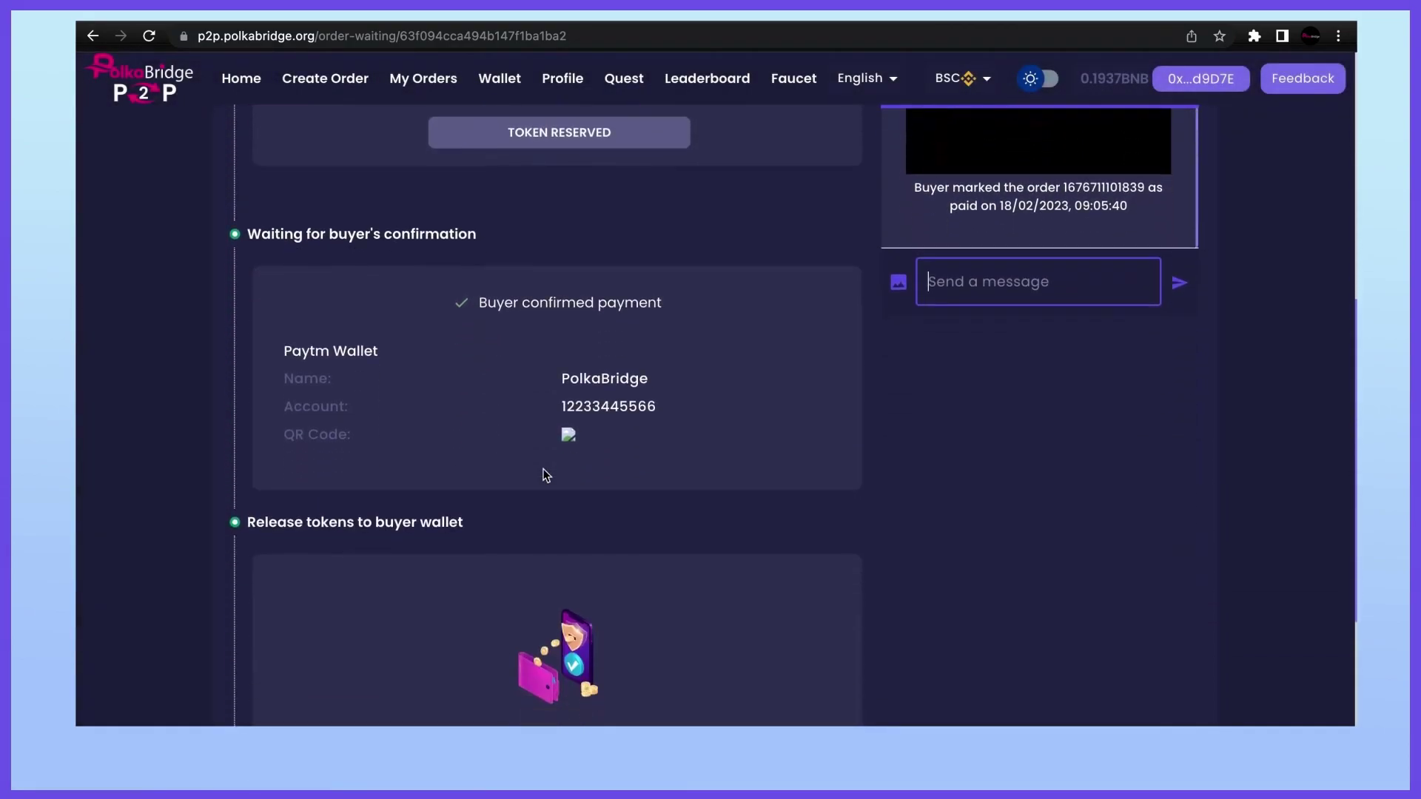
scroll(544, 475, "down", 1)
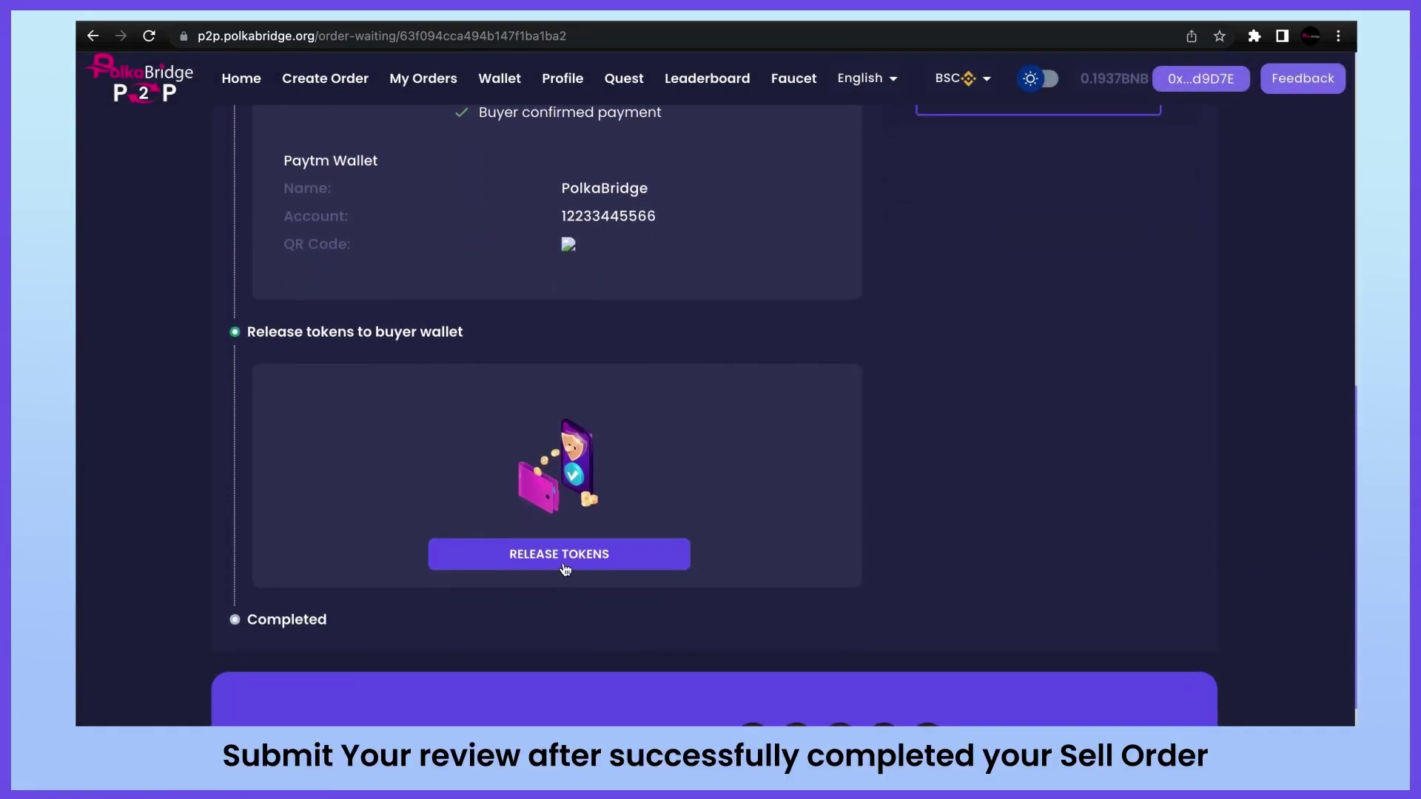
left_click(565, 567)
left_click(668, 692)
- Rate the trade five stars and claim the BSC orders quest points
left_click(521, 472)
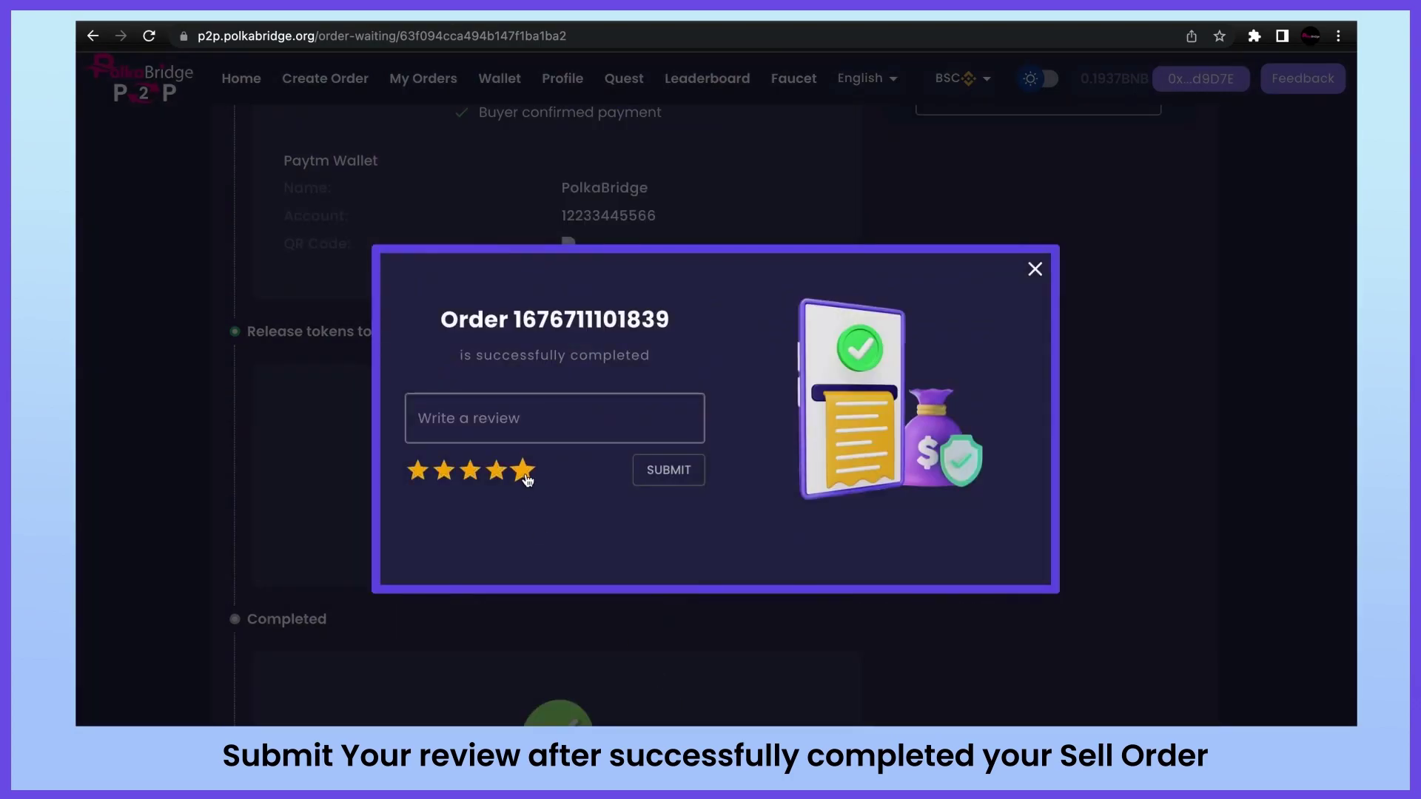
left_click(661, 476)
left_click(1034, 269)
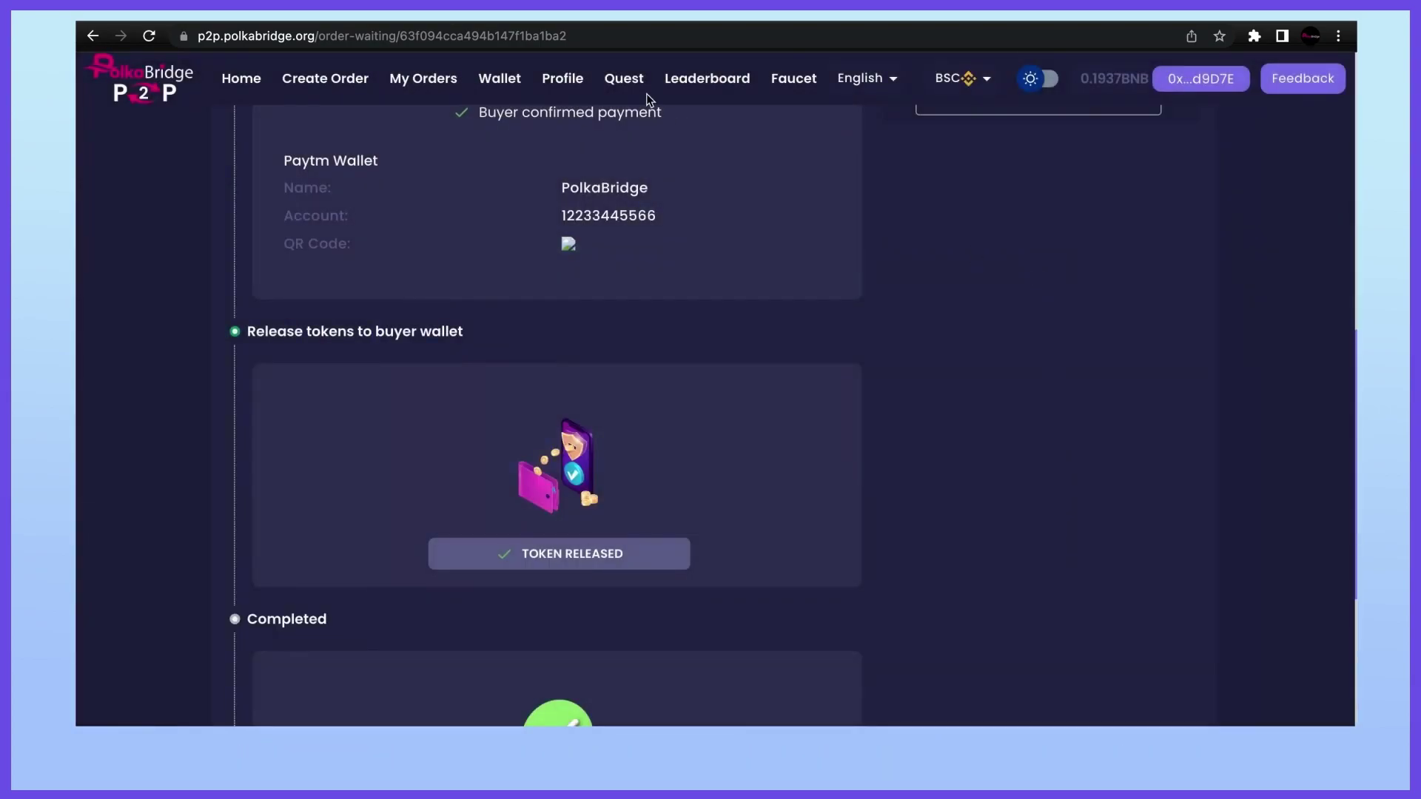
left_click(624, 78)
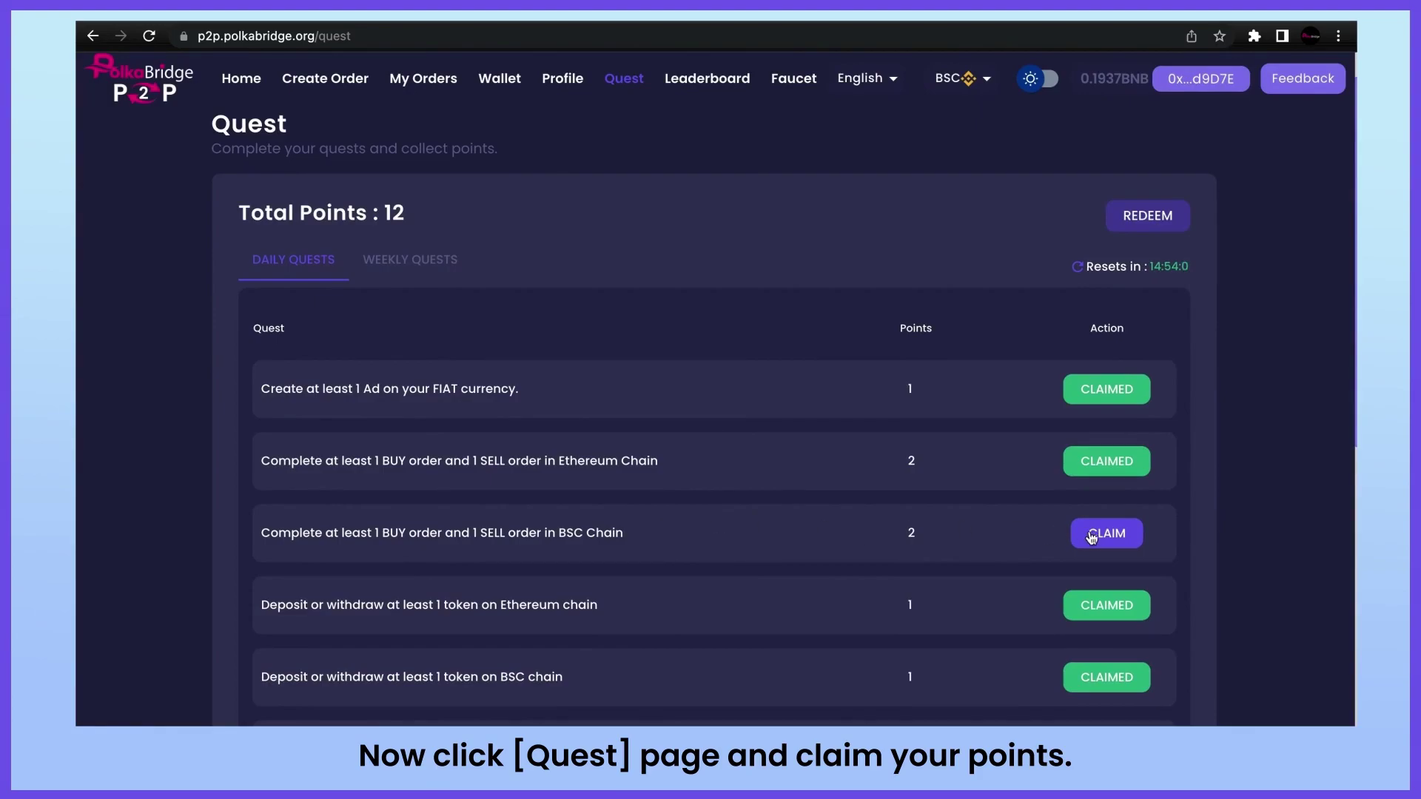
left_click(1093, 533)
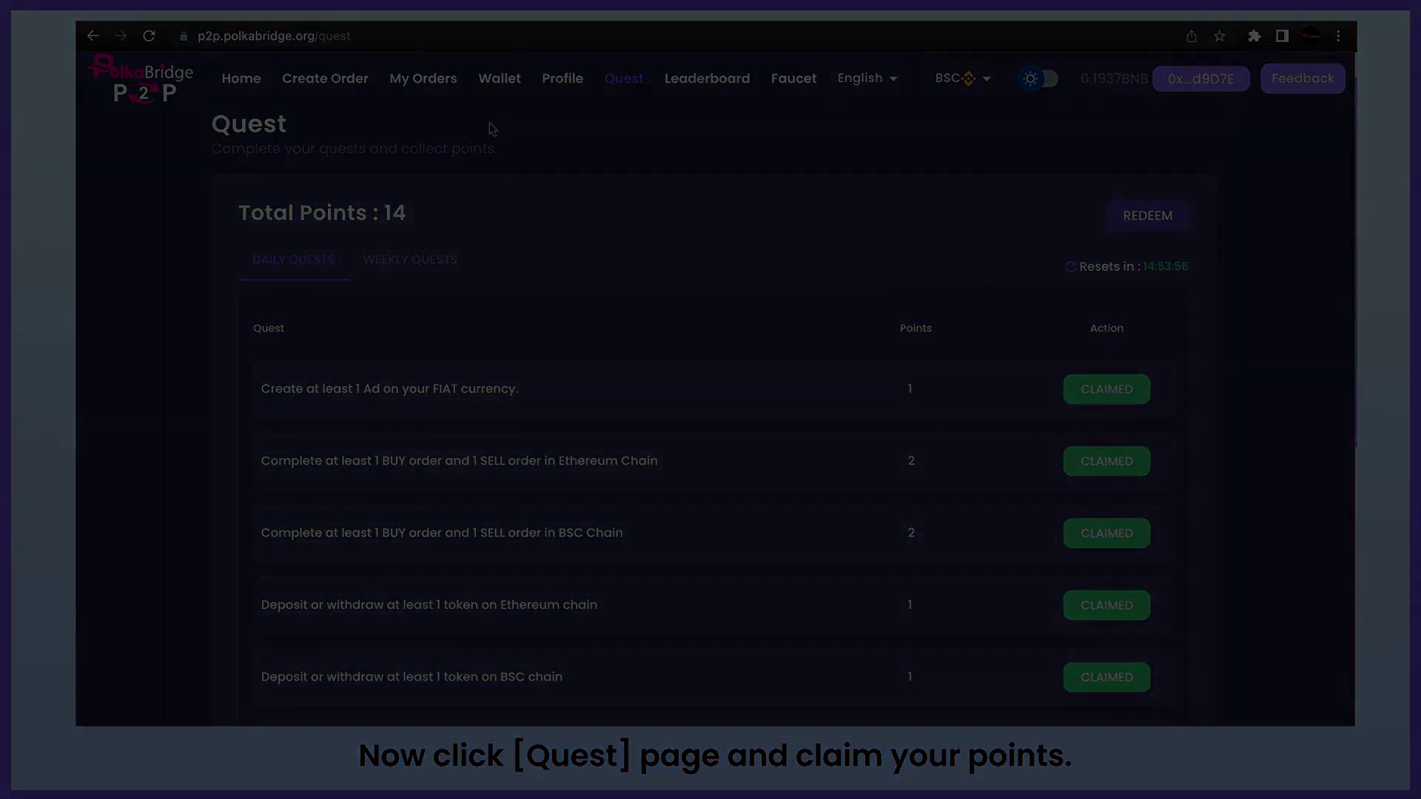